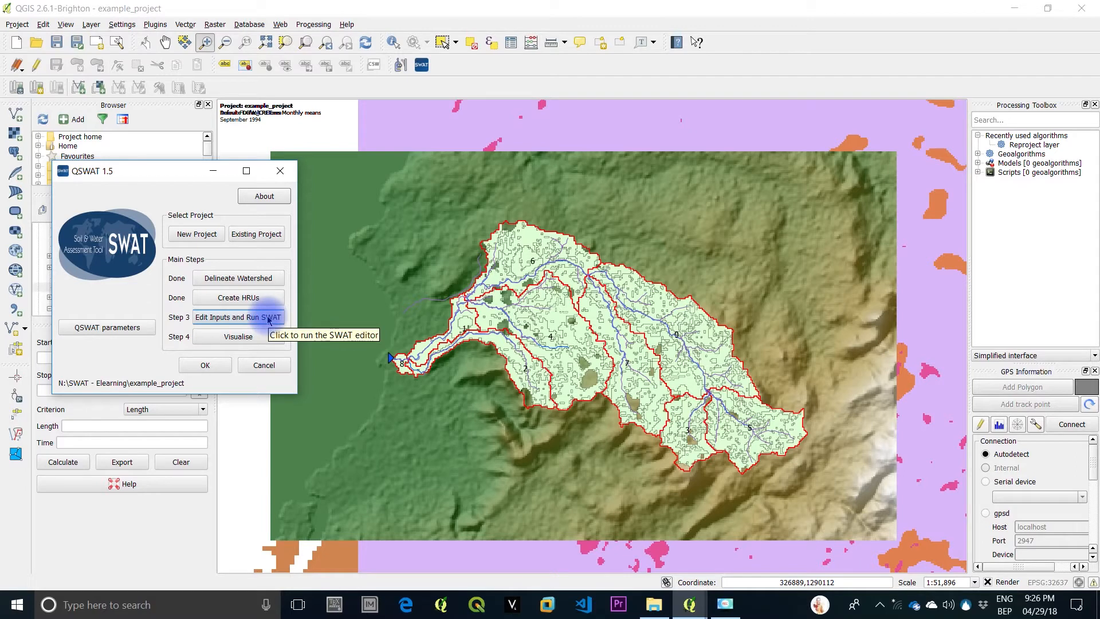
Open the SWAT Editor for Step 3 and set its soils database to the parameter geodatabase path, N:\SWAT - Elearning\example_project\QSWATRef2012.mdb
click(268, 319)
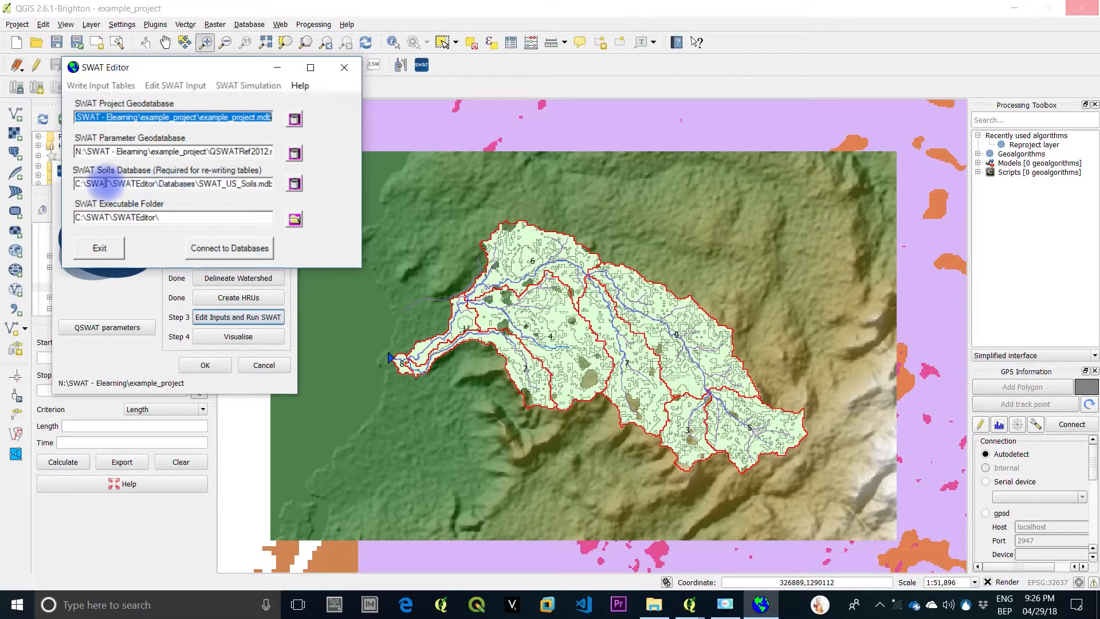
click(76, 151)
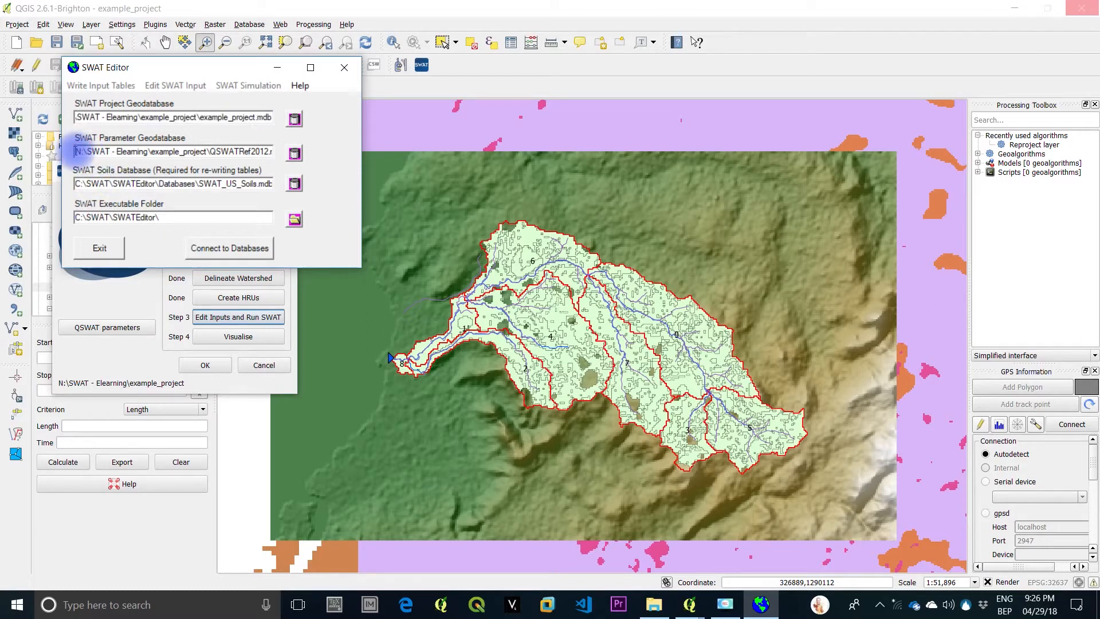
drag(76, 151, 282, 167)
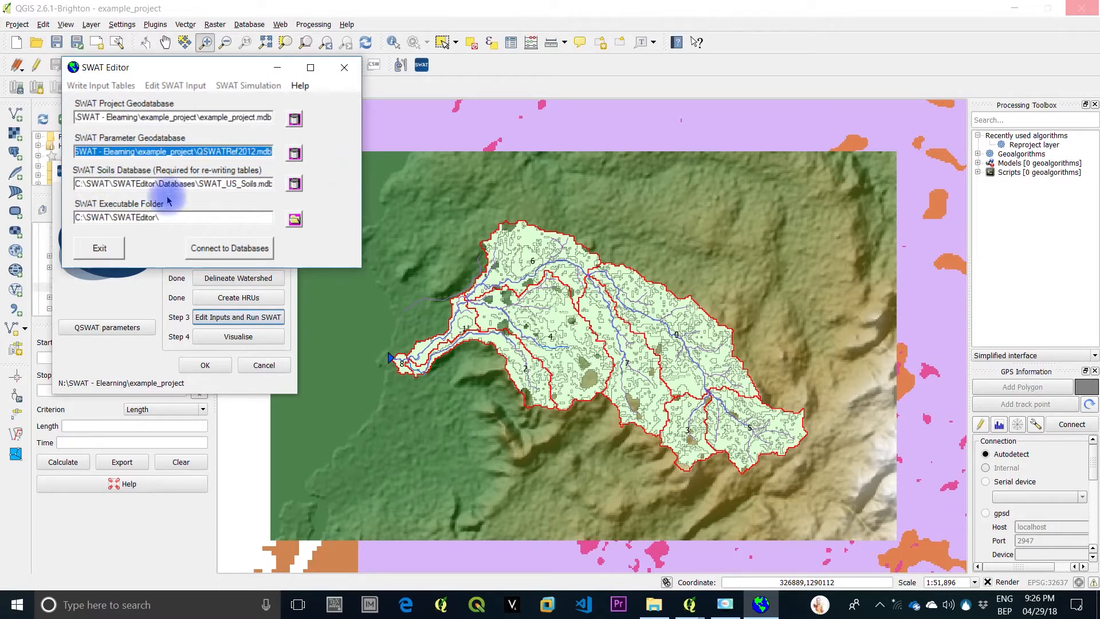
key(ctrl+c)
click(126, 183)
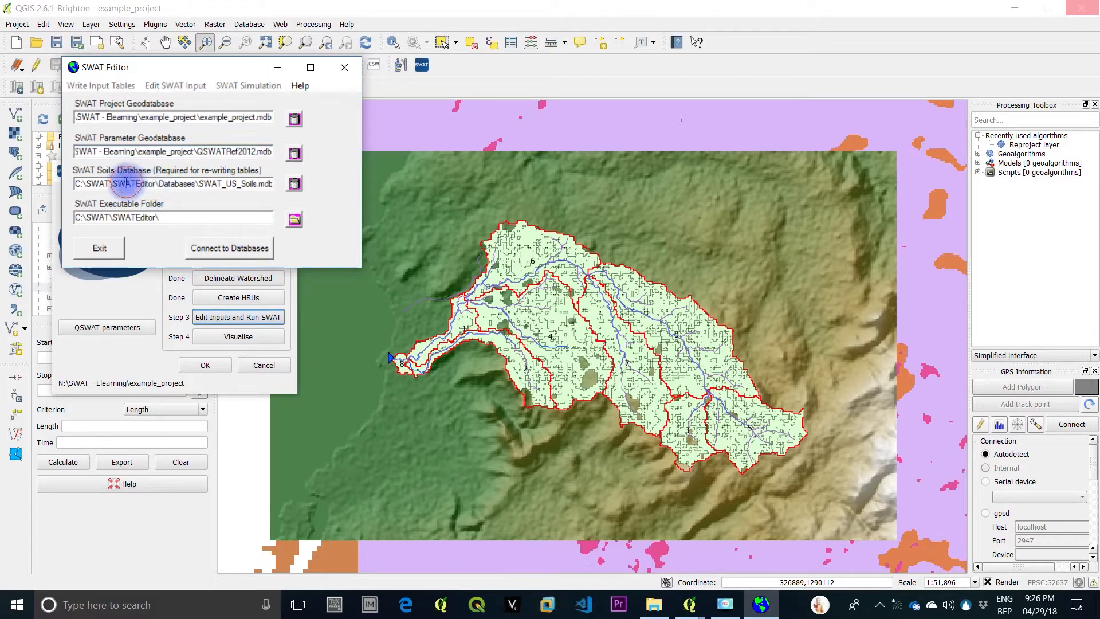
key(ctrl+a)
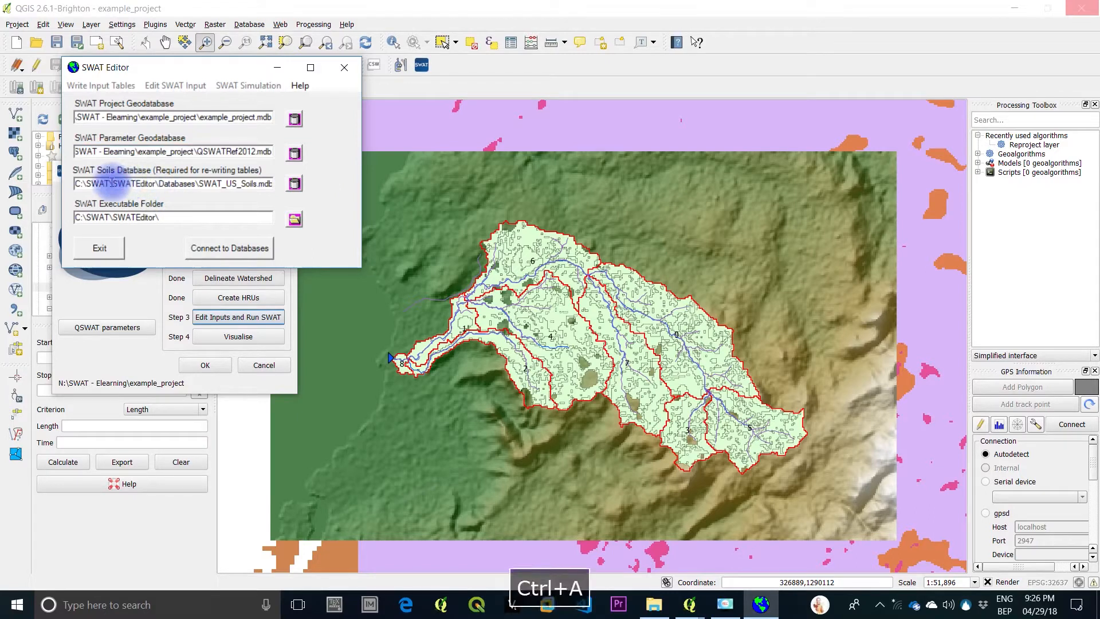
click(76, 184)
drag(77, 184, 284, 188)
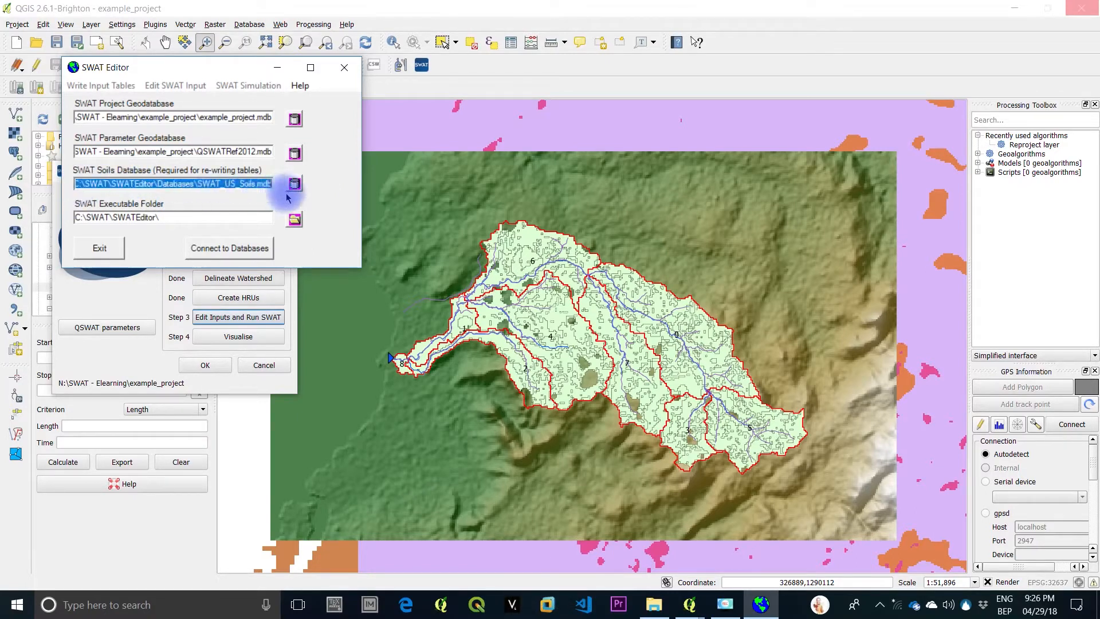
key(BackSpace)
key(ctrl+v)
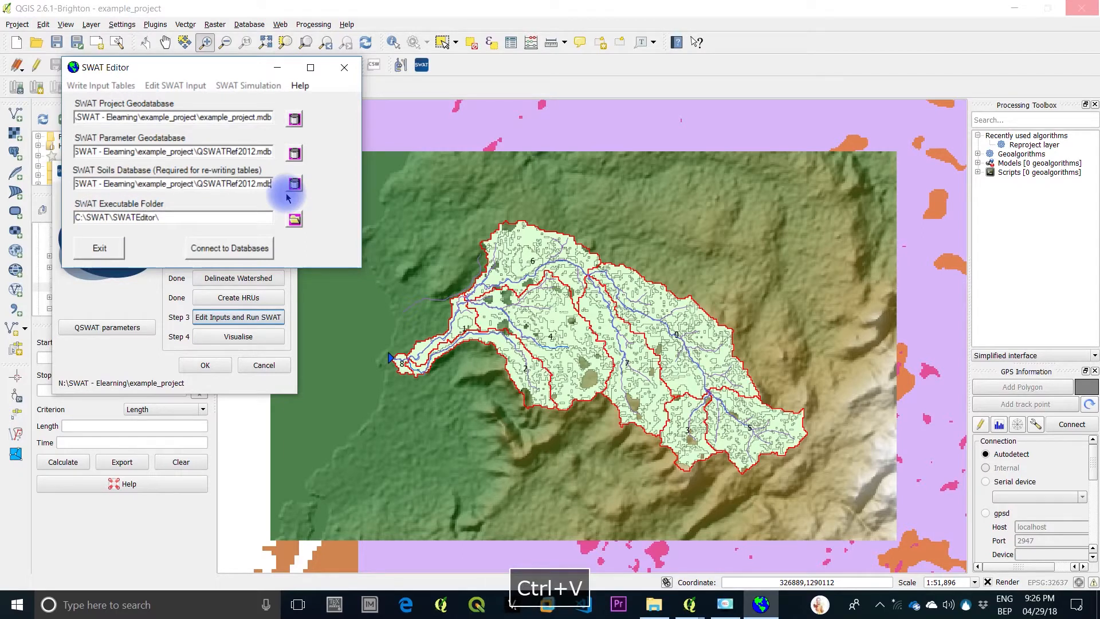
Connect the SWAT Editor to its databases and move the editor window over the map
click(262, 253)
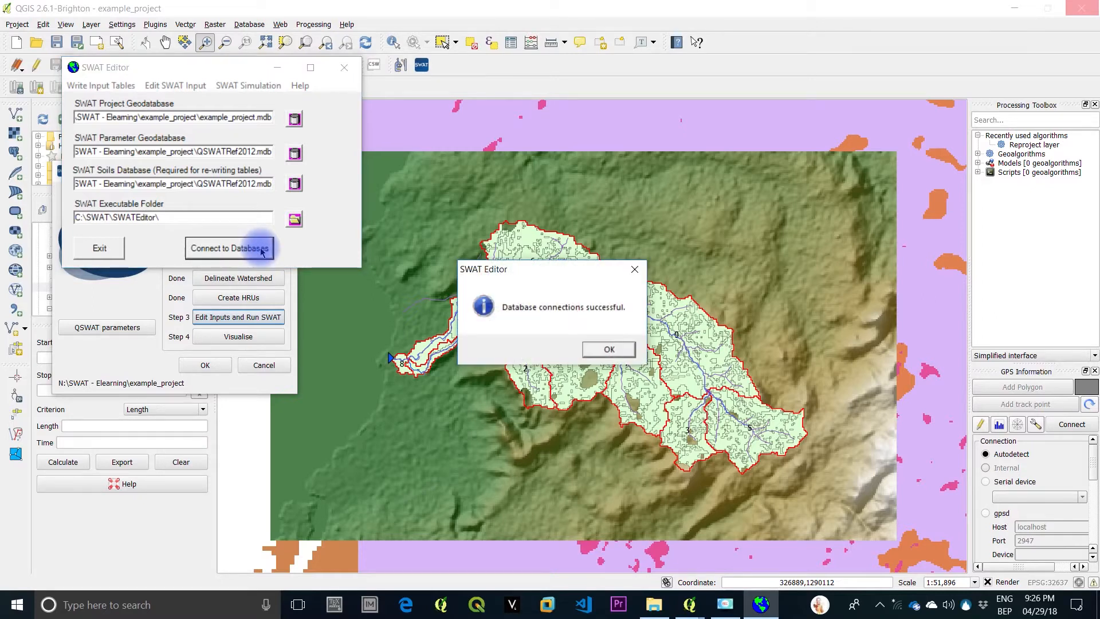
click(609, 348)
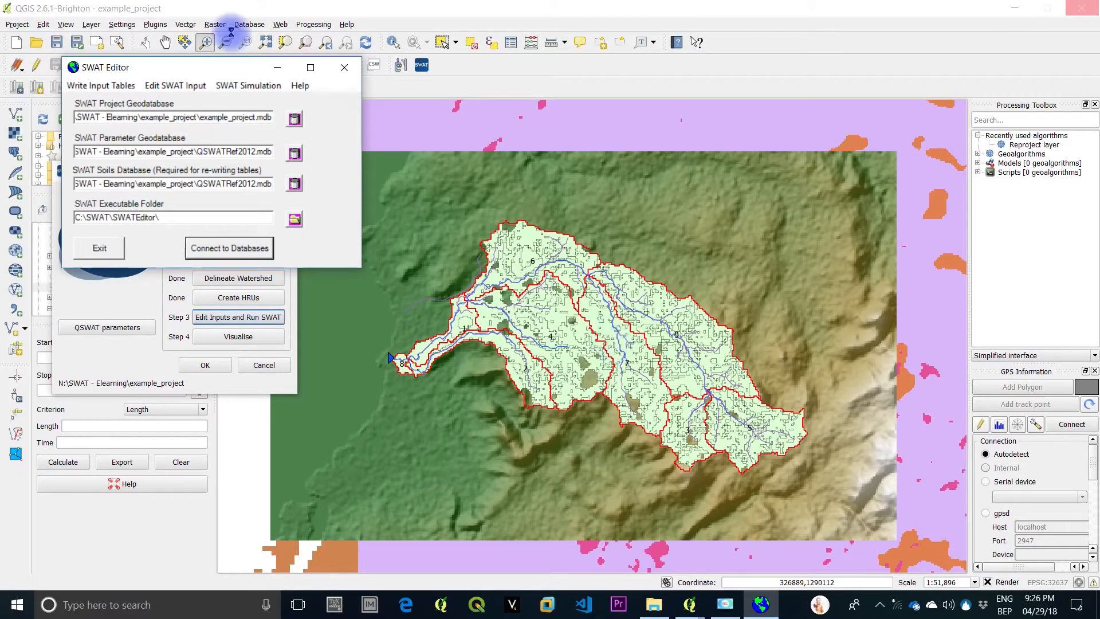
click(213, 67)
drag(213, 70, 419, 151)
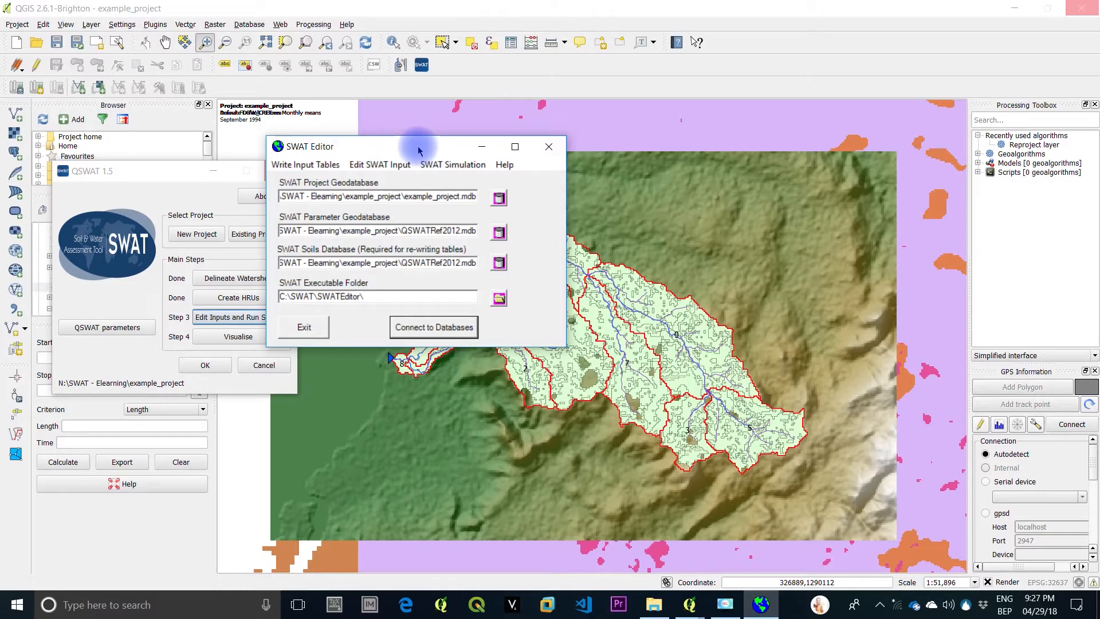
Open the weather stations definition and choose WGEN_Robit as the monthly weather generator locations table
click(328, 166)
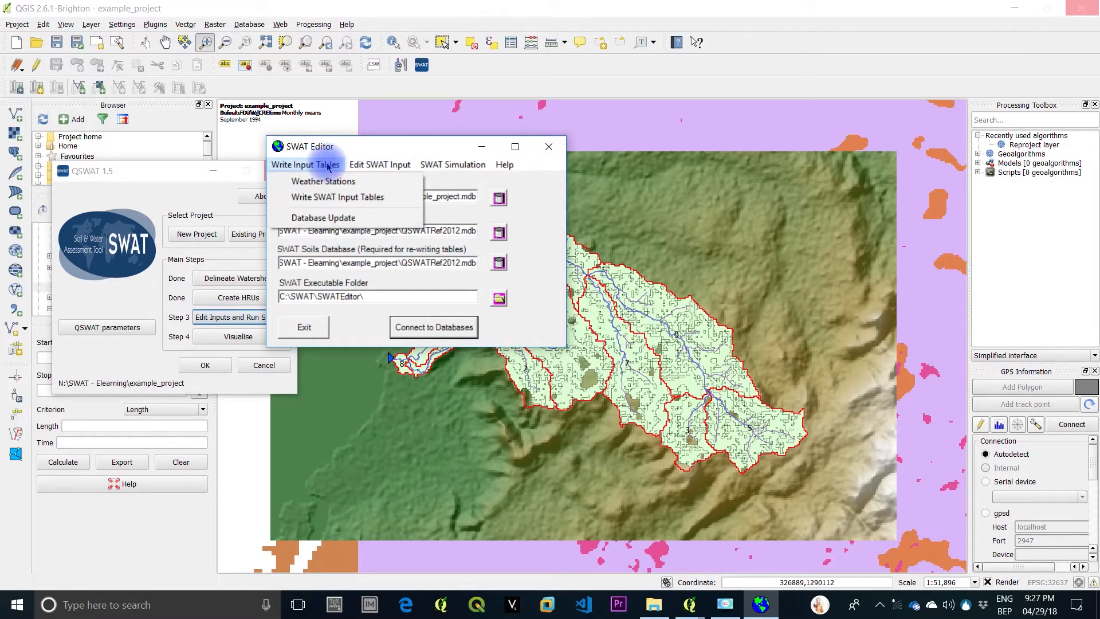
click(330, 181)
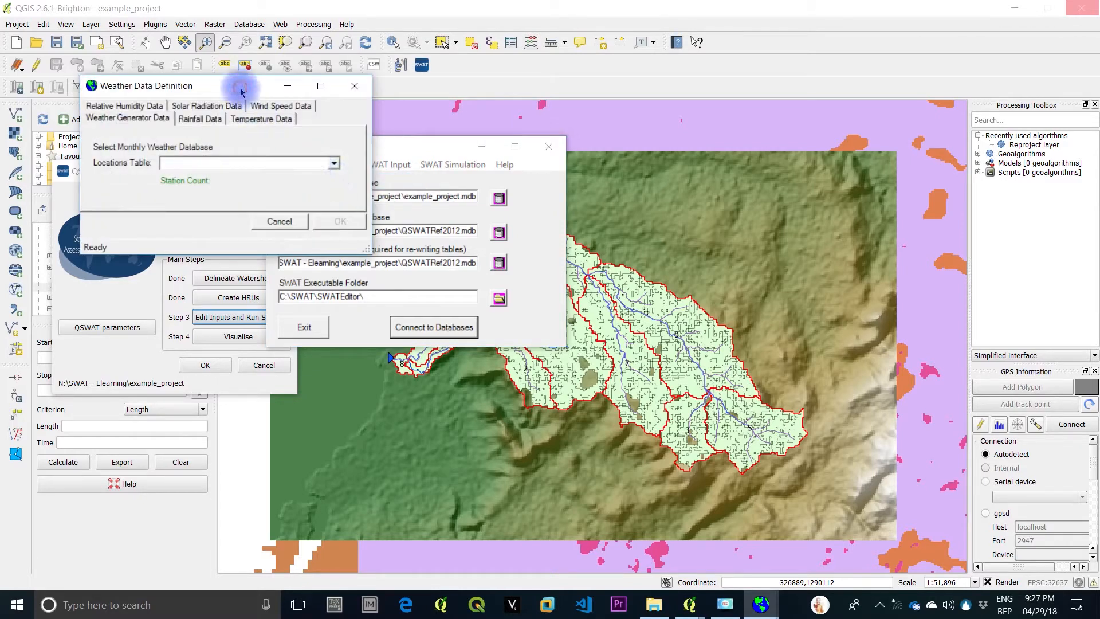
drag(245, 85, 540, 173)
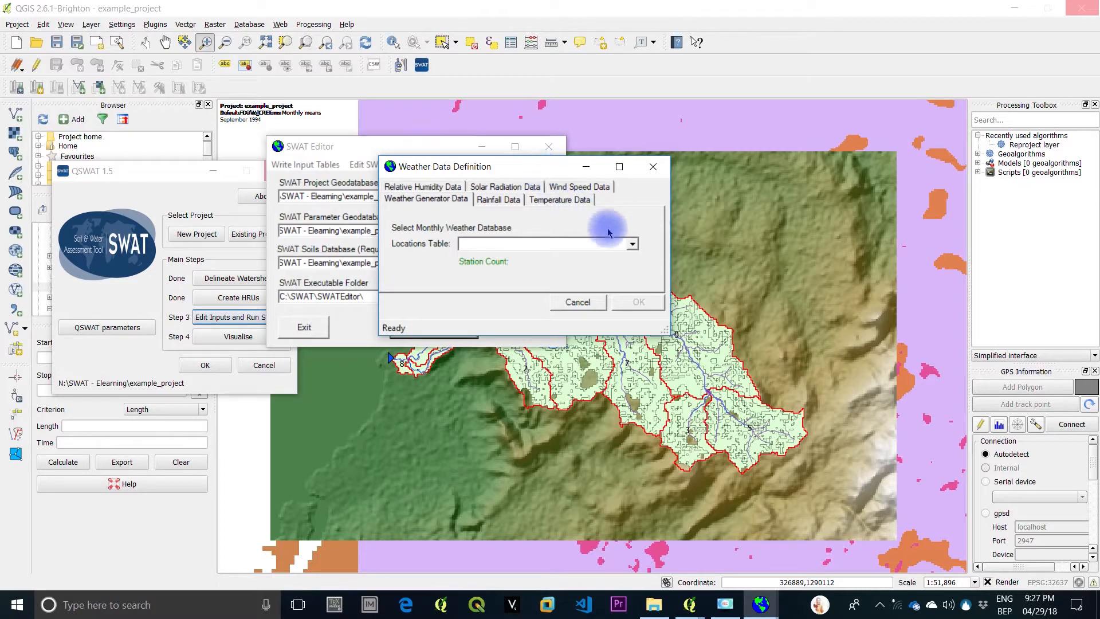
click(632, 245)
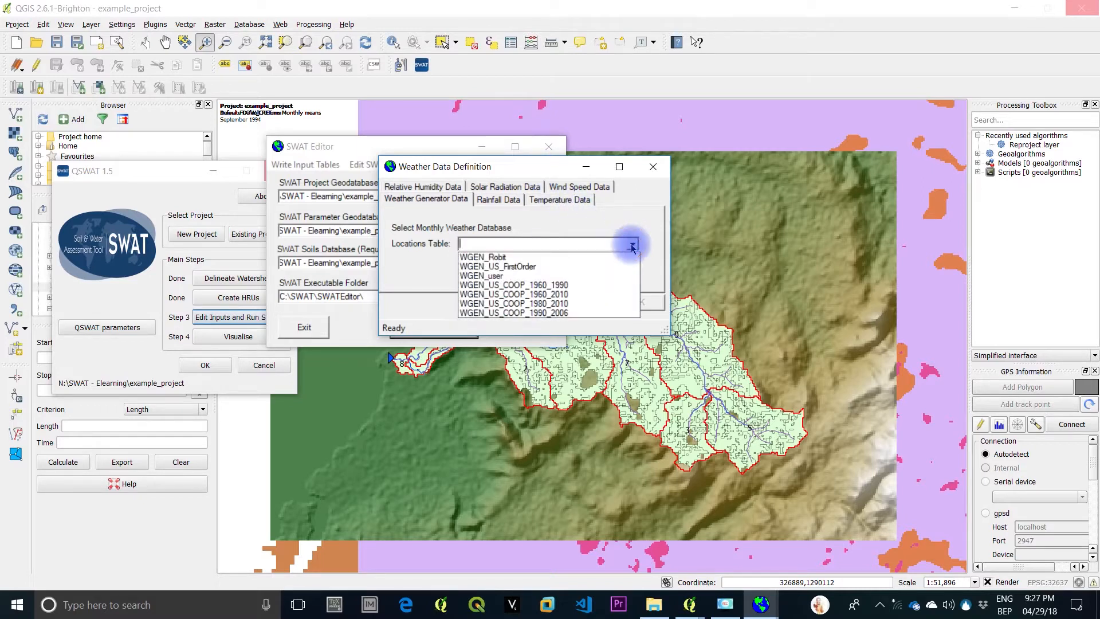
click(549, 257)
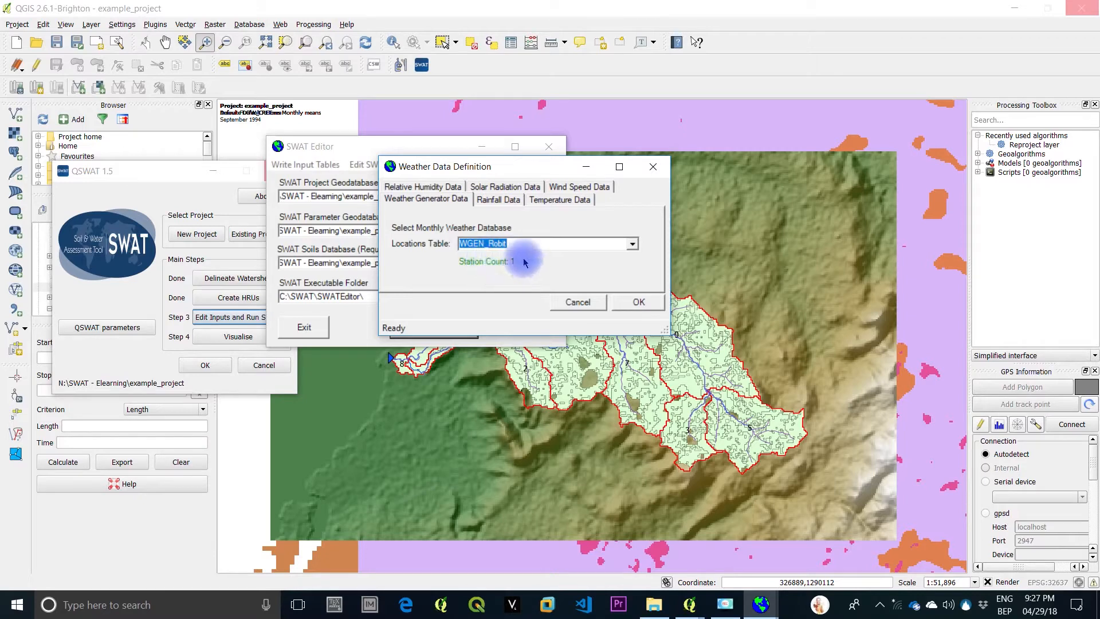
Set the rainfall data to Raingages, using pcpRobStation.txt from the data\ClimateRobit folder as the locations table
click(510, 205)
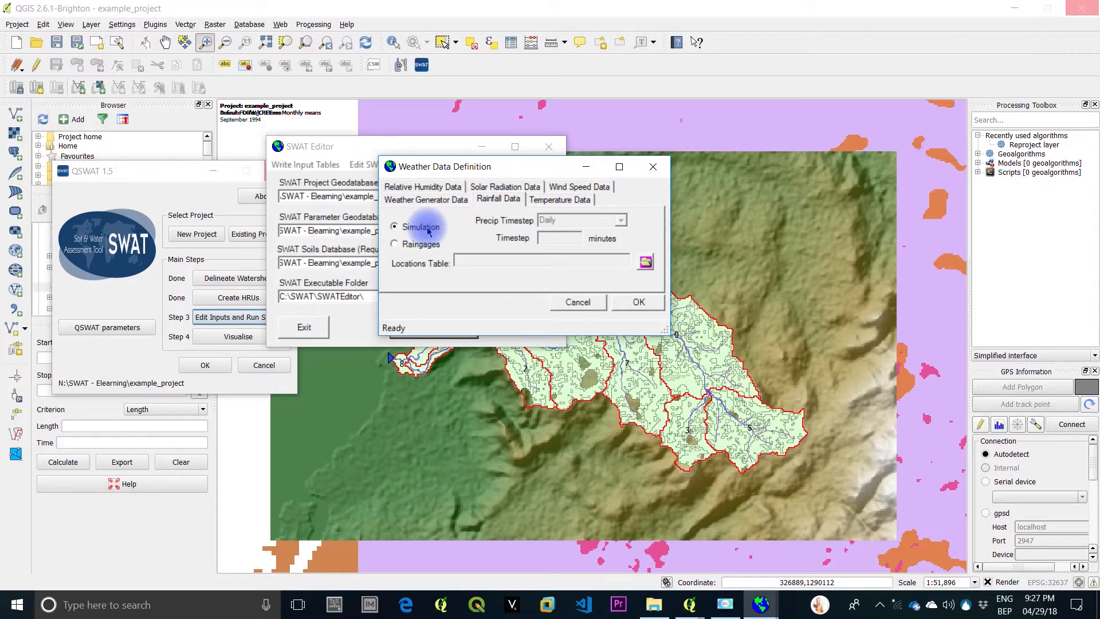
click(394, 244)
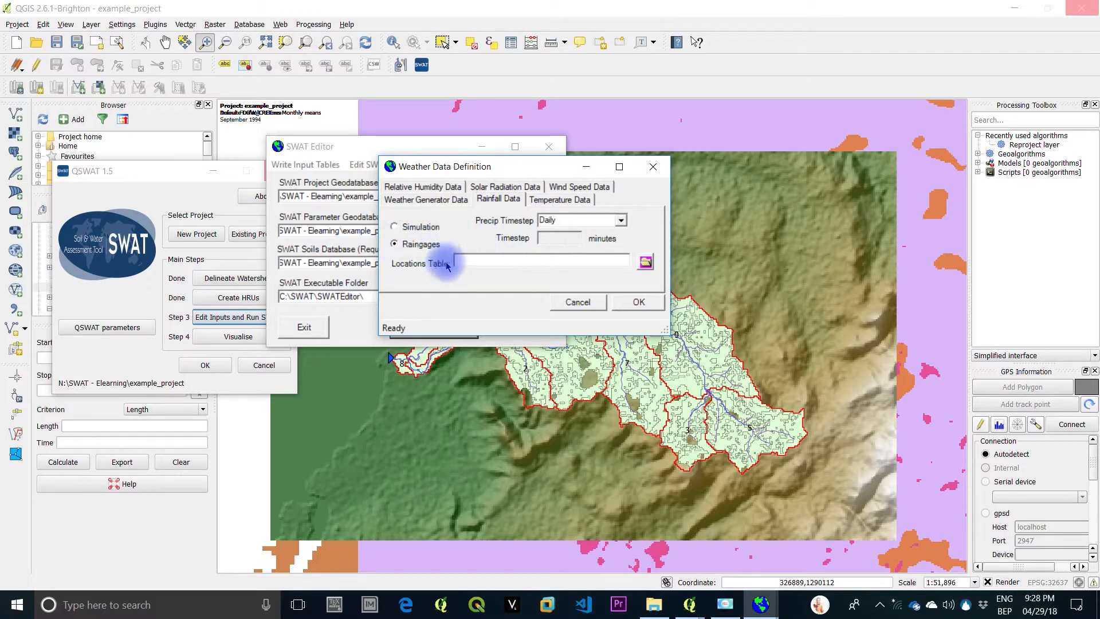
click(646, 263)
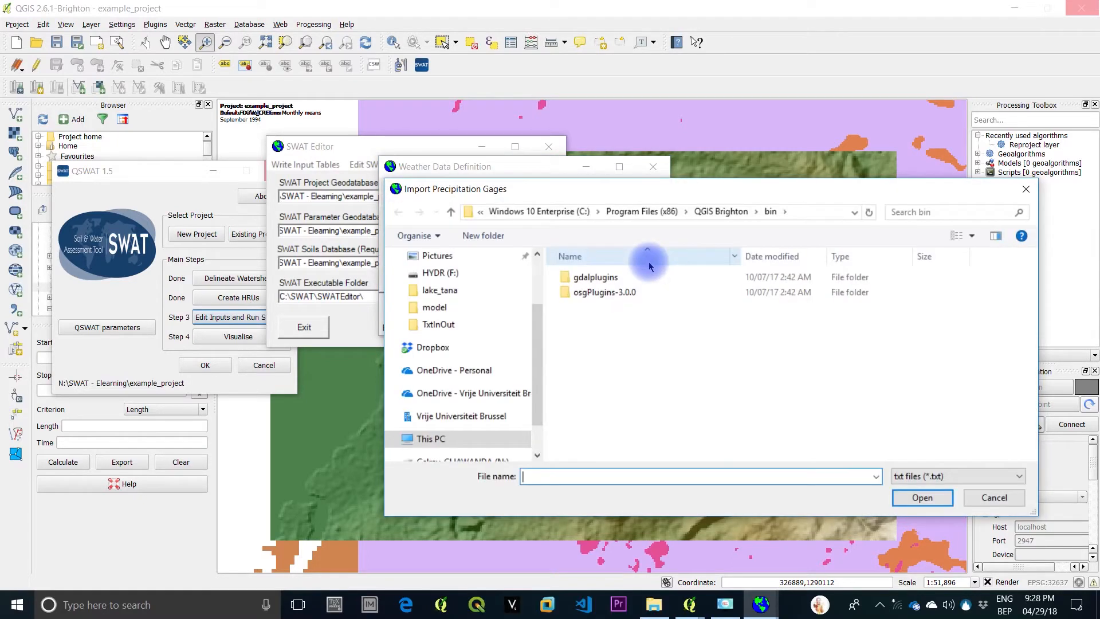
scroll(489, 303, up, 2)
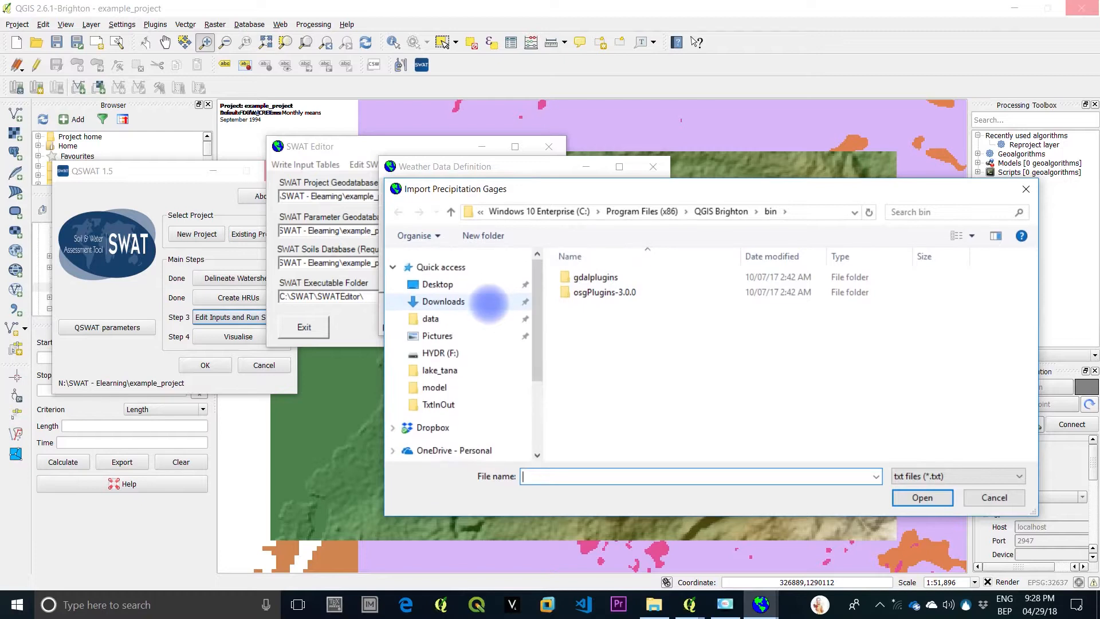
click(466, 320)
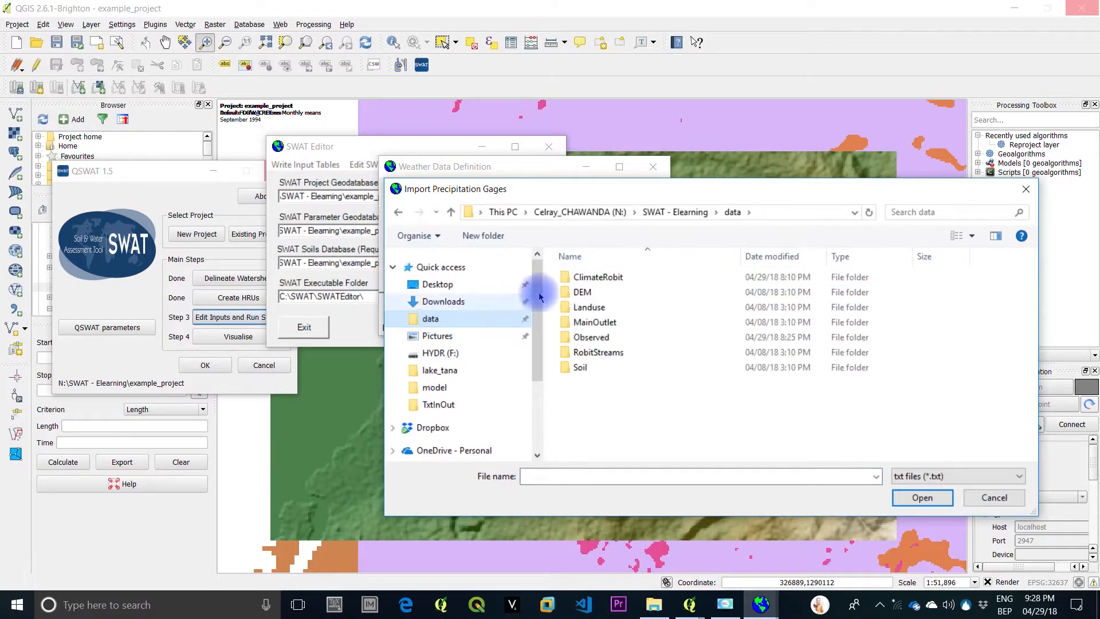
double_click(611, 279)
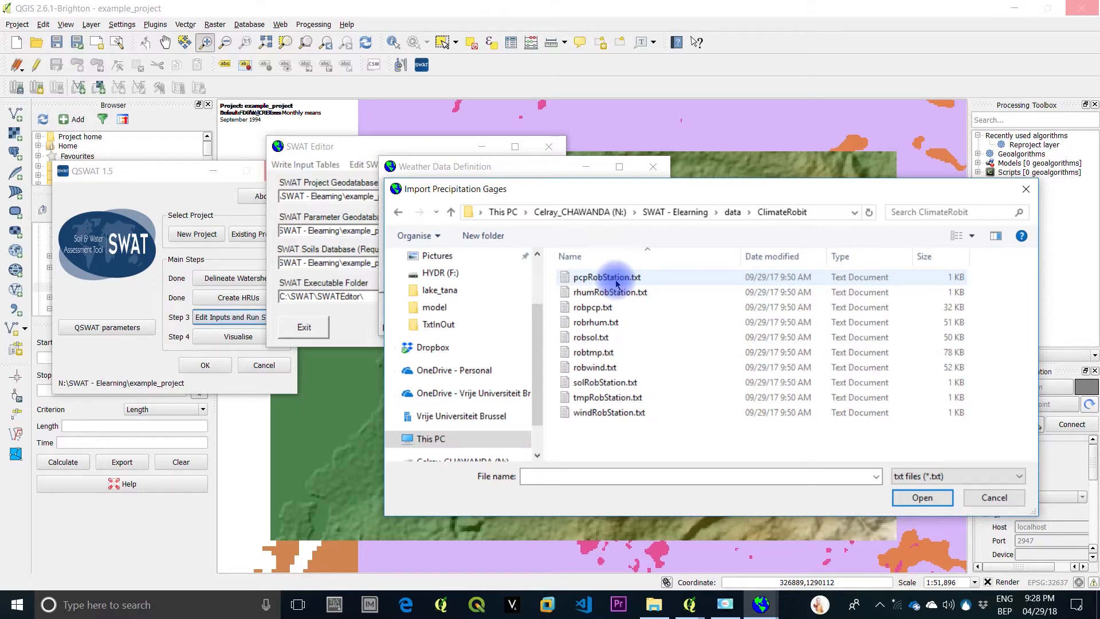
click(617, 279)
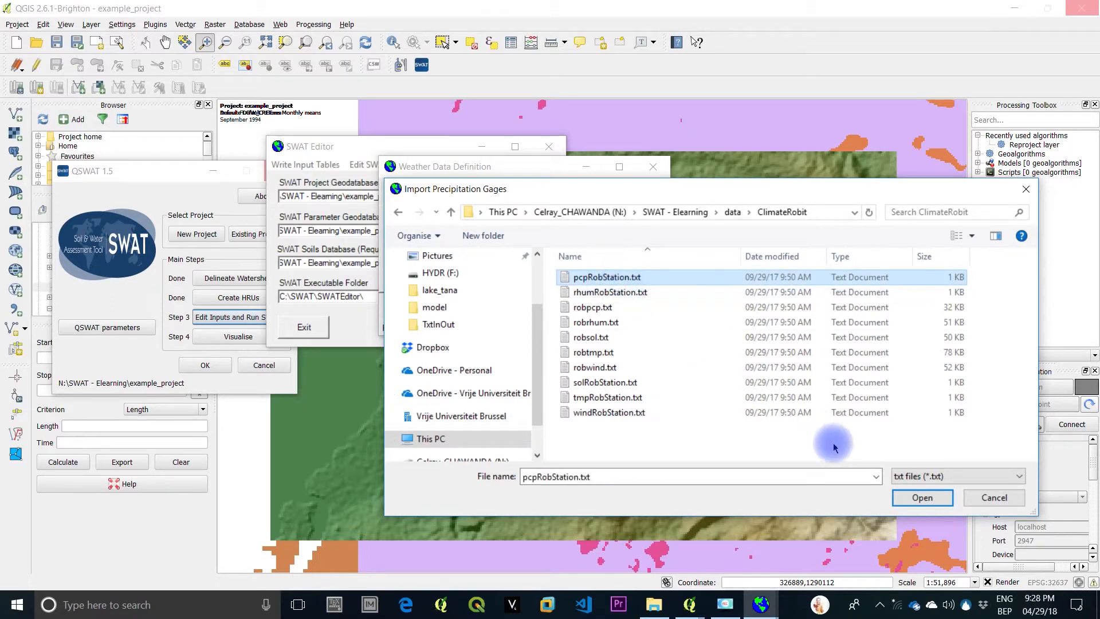
click(922, 498)
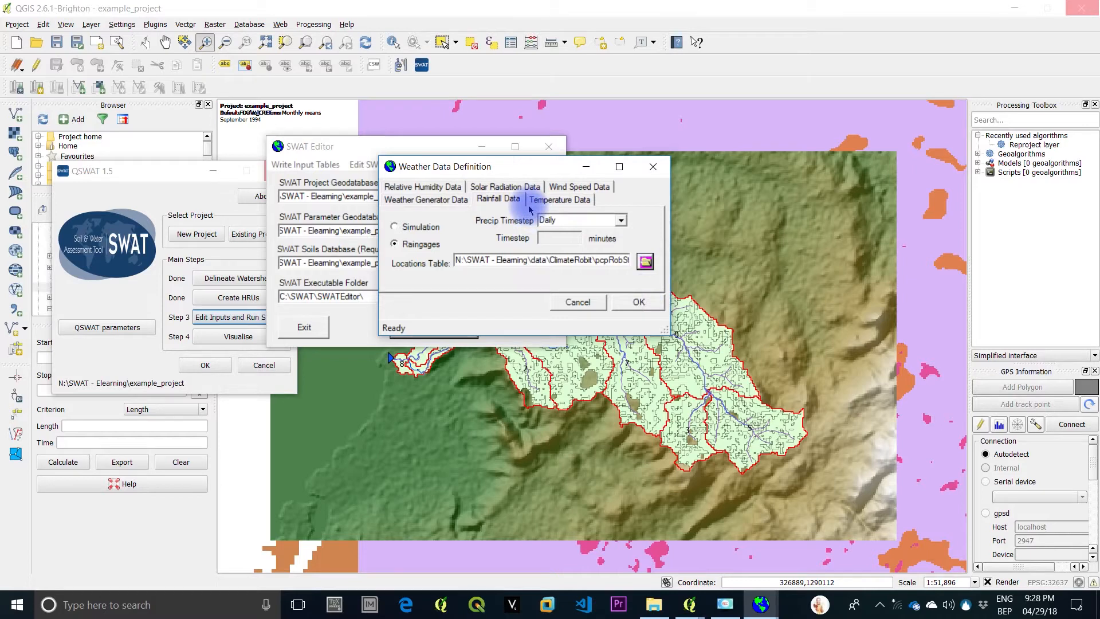
Set the temperature data to Climate Stations with tmpRobStation.txt as the locations table
click(554, 202)
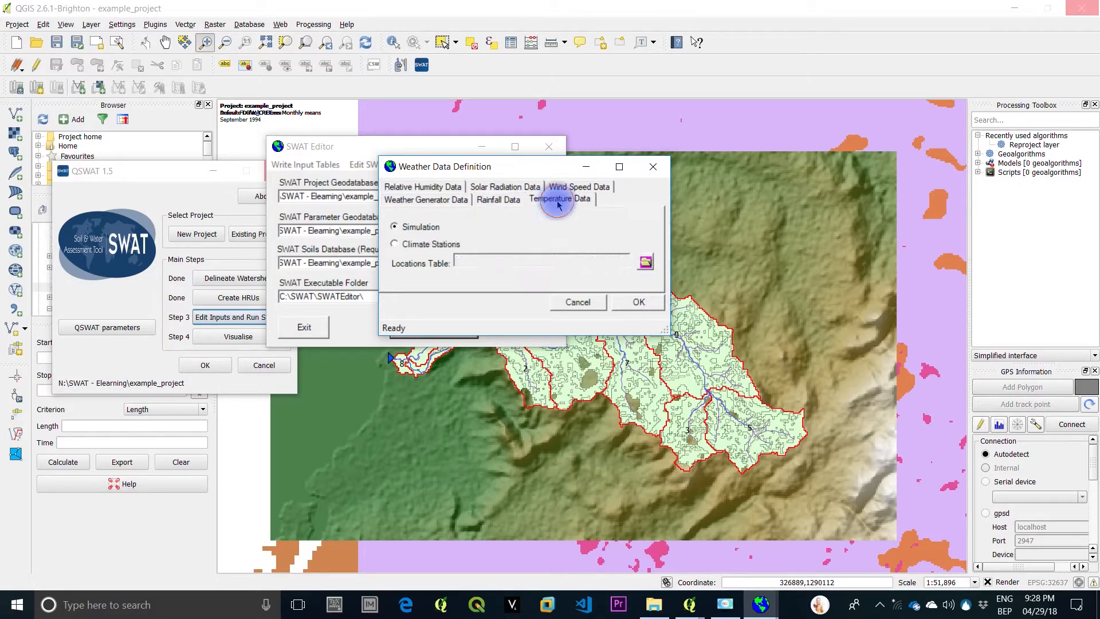
click(411, 249)
click(646, 262)
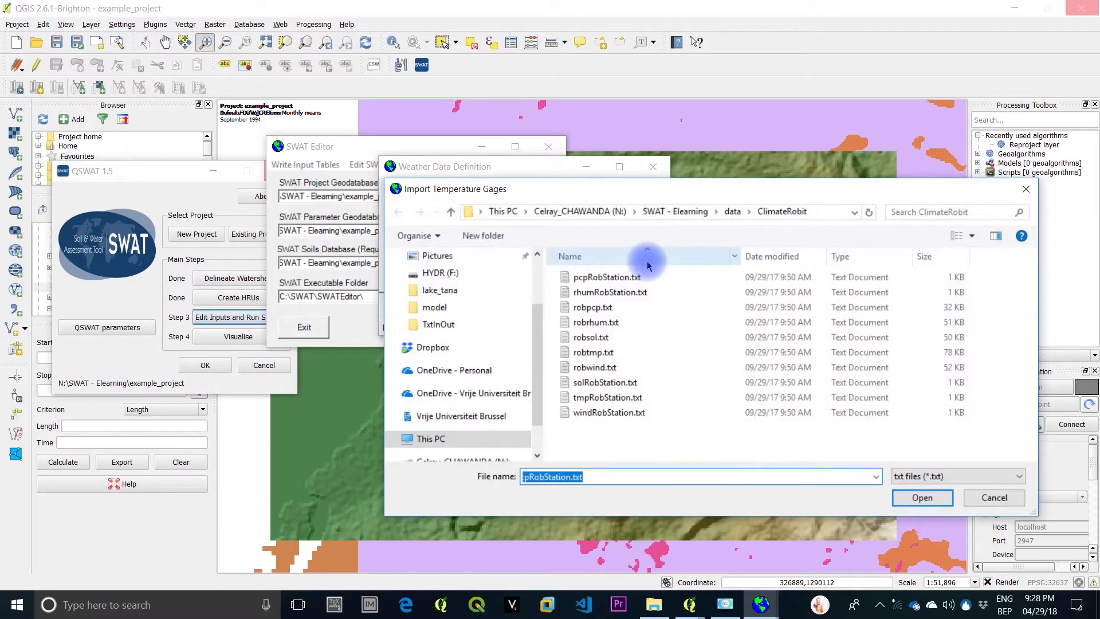
click(605, 397)
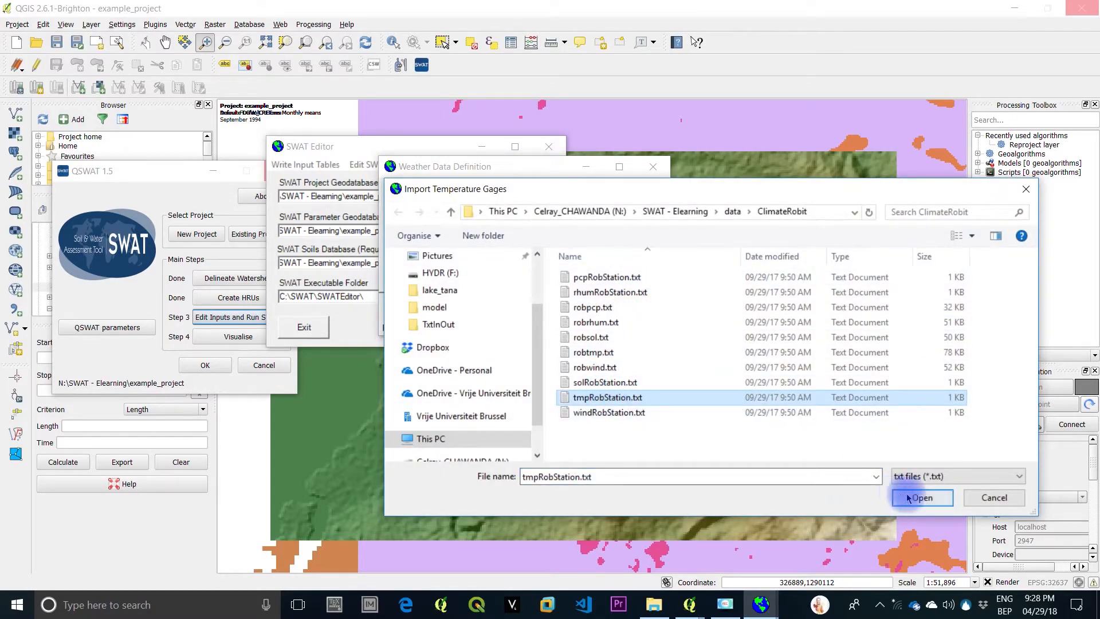
click(933, 498)
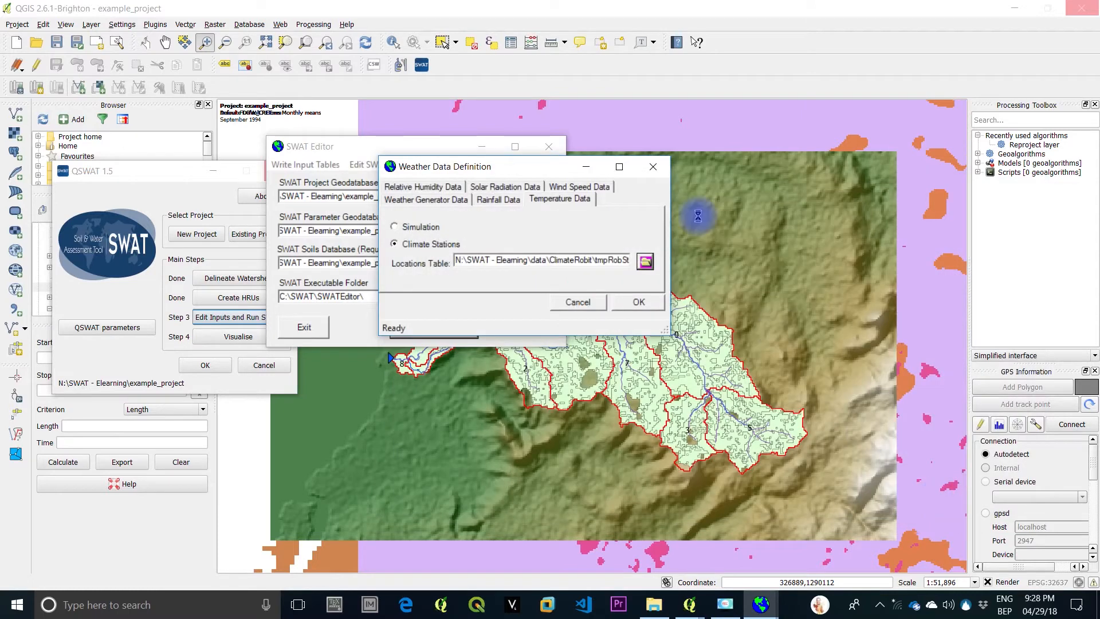
Set the wind speed data to Wind Gages with windRobStation.txt as the locations table
click(590, 191)
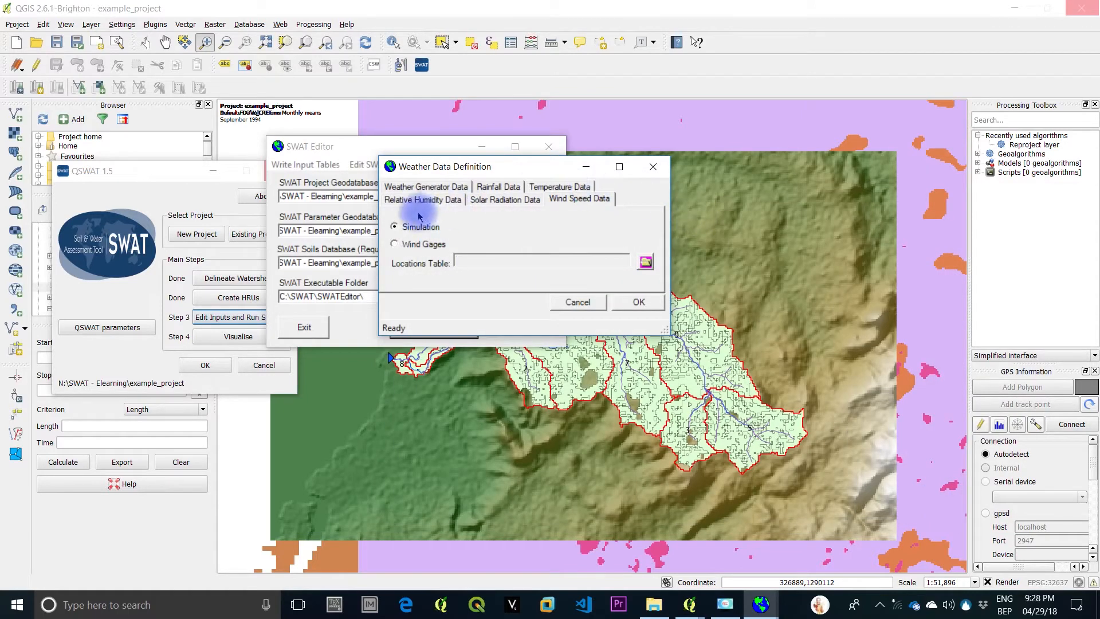
click(409, 246)
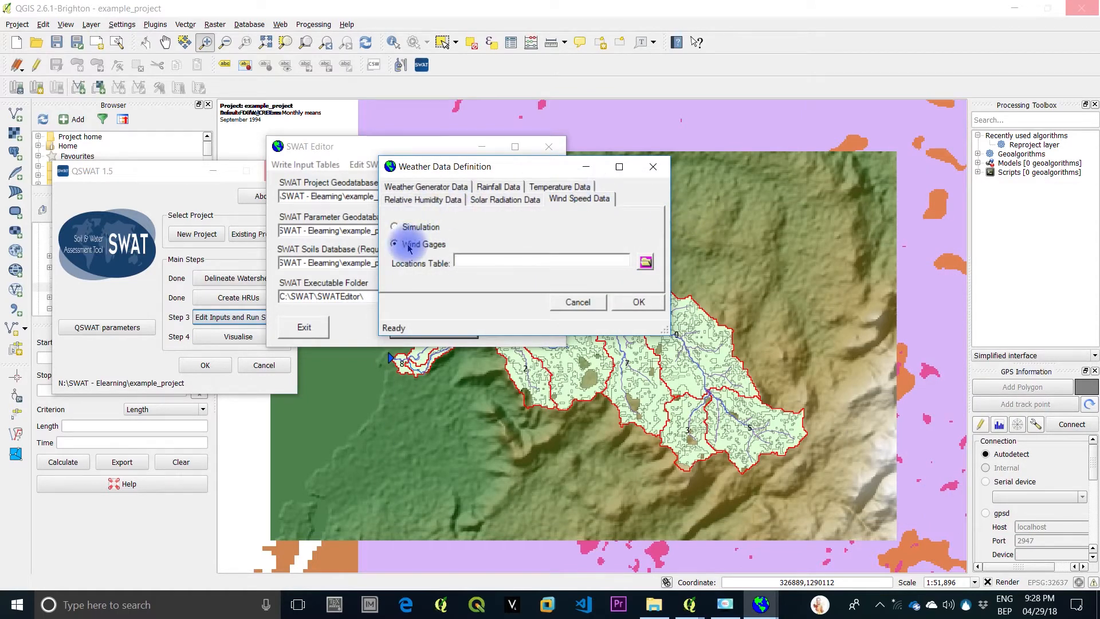
click(645, 261)
click(595, 412)
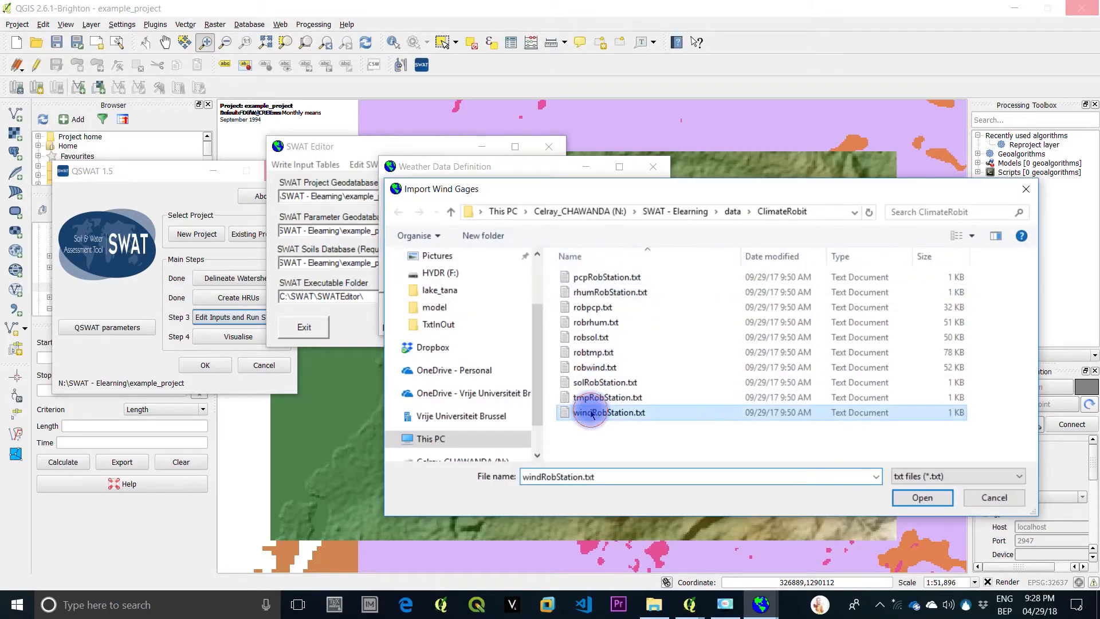
click(922, 497)
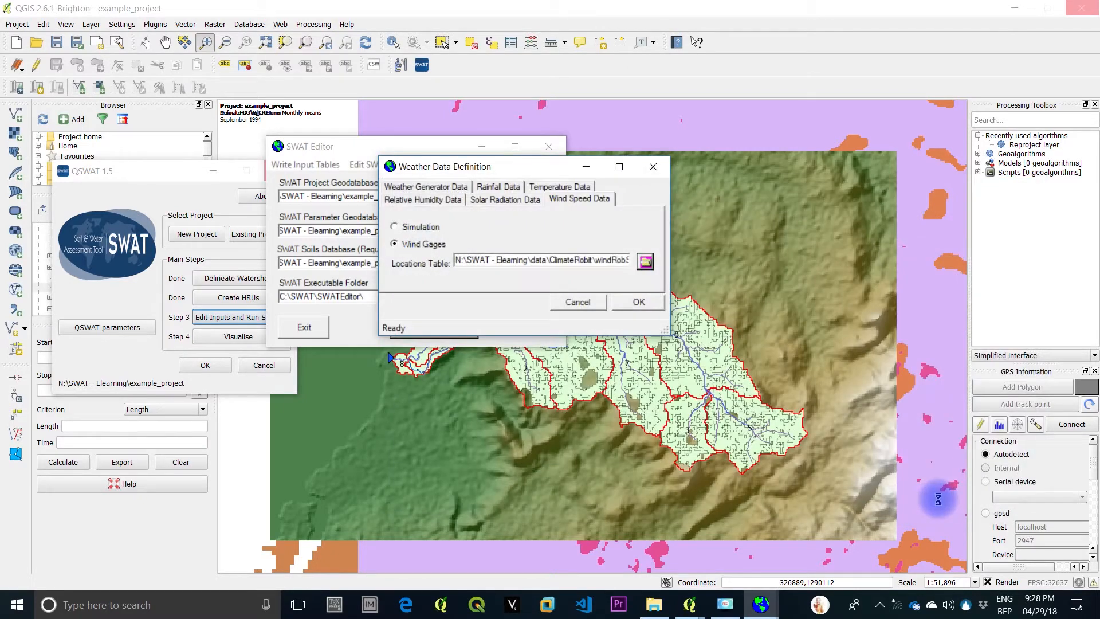
Set the relative humidity data to Relative Humidity Gages with rhumRobStation.txt from the ClimateRobit folder as the locations table
click(499, 200)
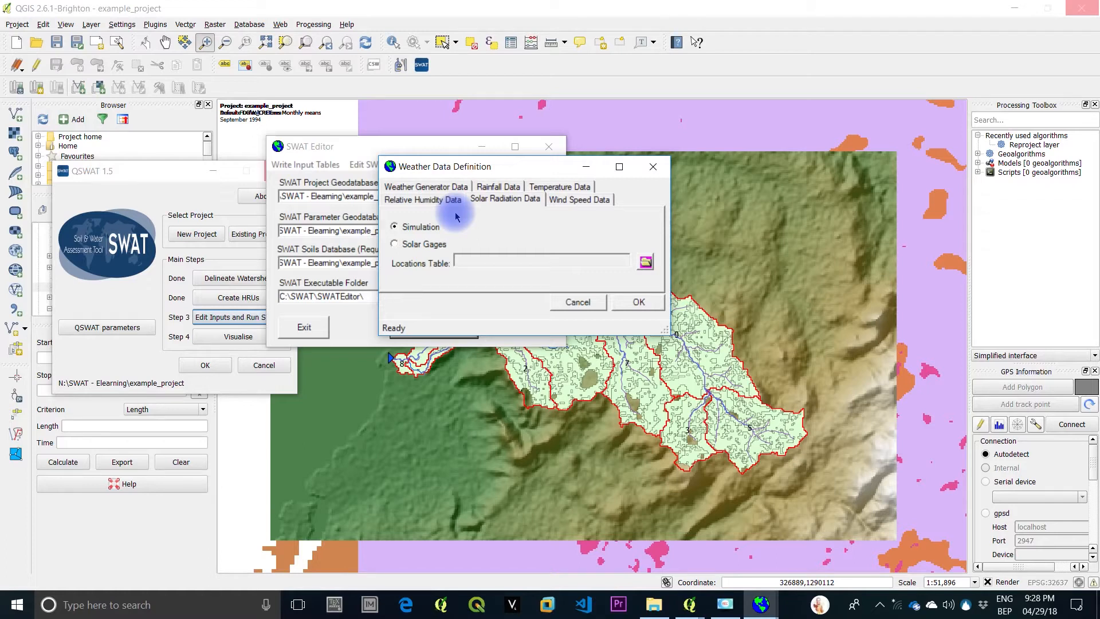
click(405, 200)
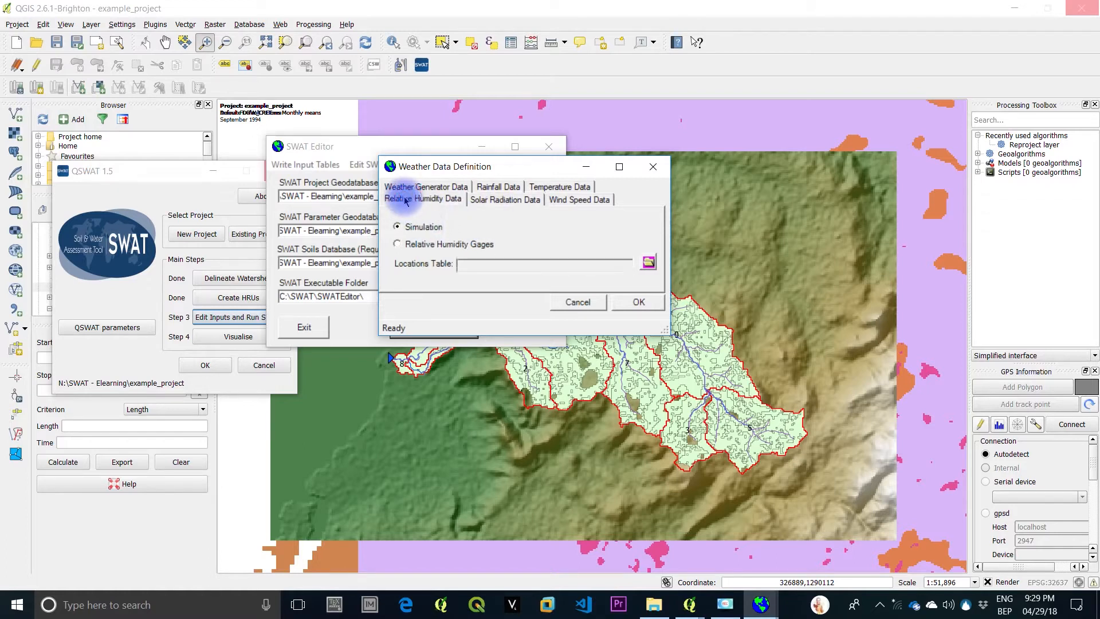
click(413, 244)
click(648, 262)
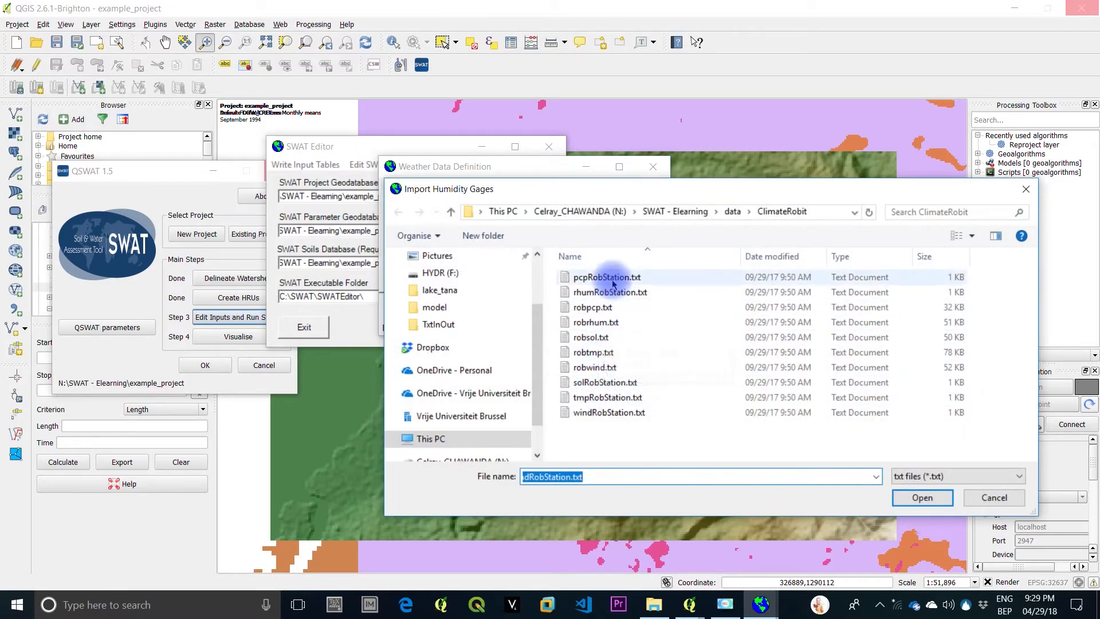
click(609, 292)
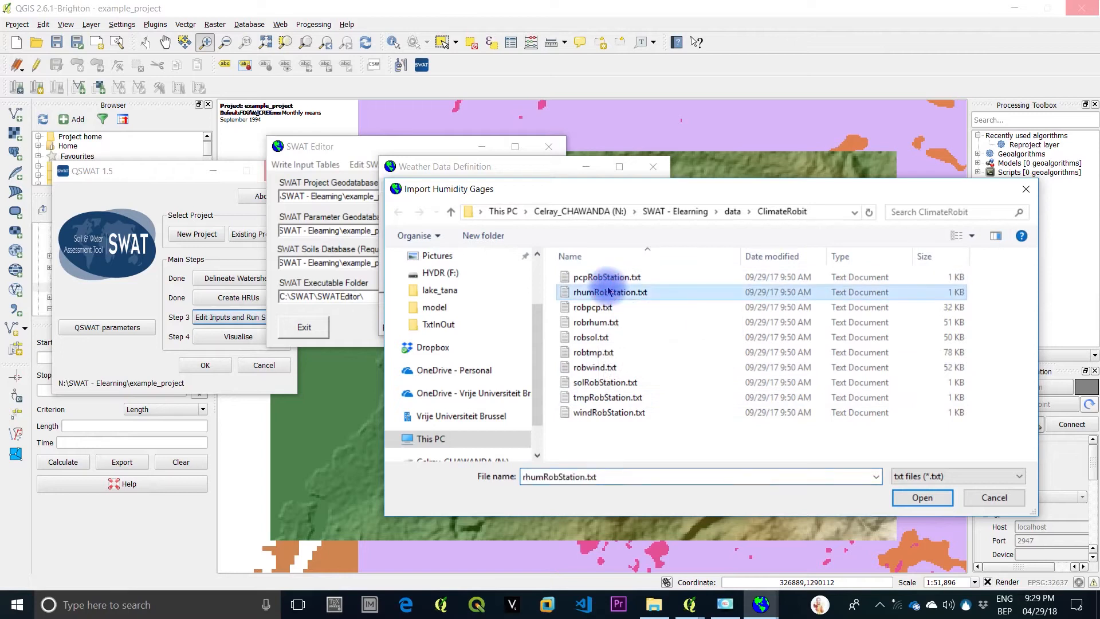
click(935, 502)
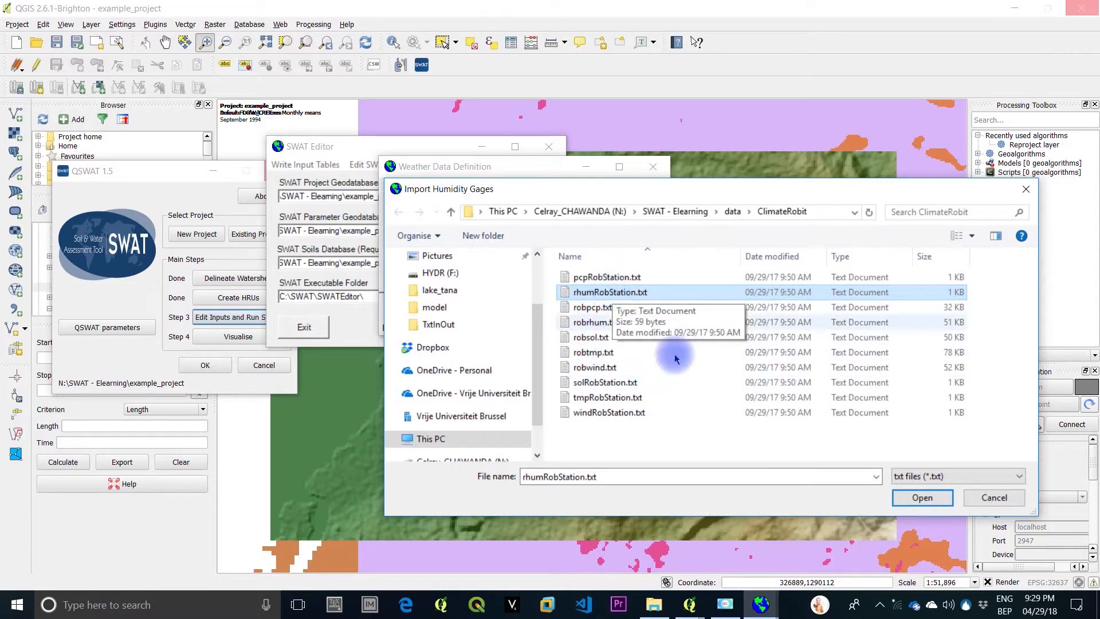
click(922, 498)
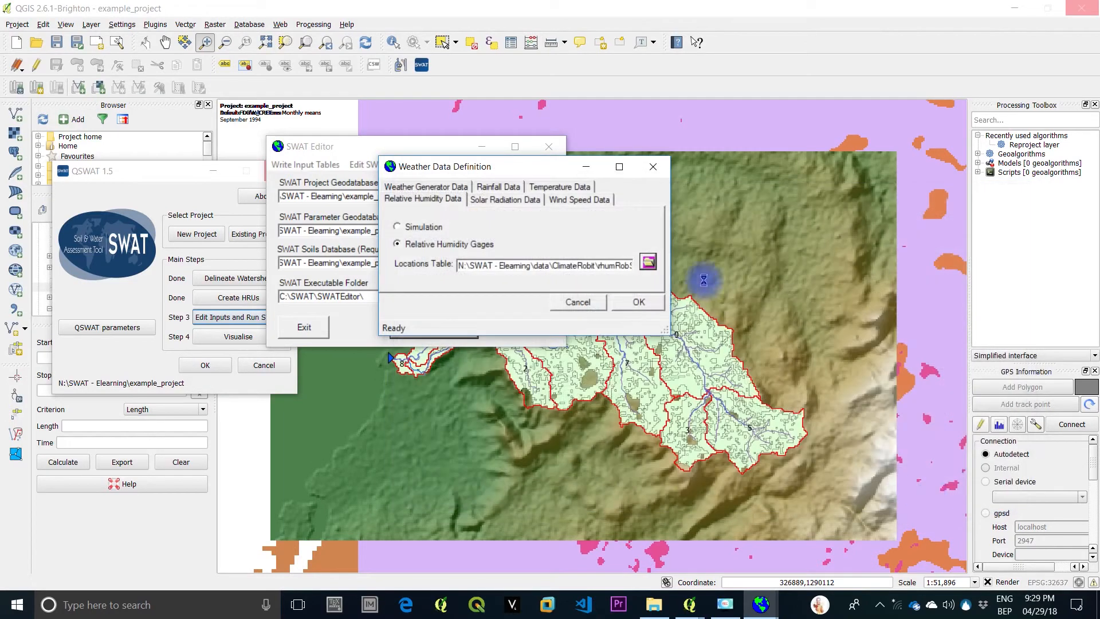
Process the completed weather data definition and close its dialog
click(638, 303)
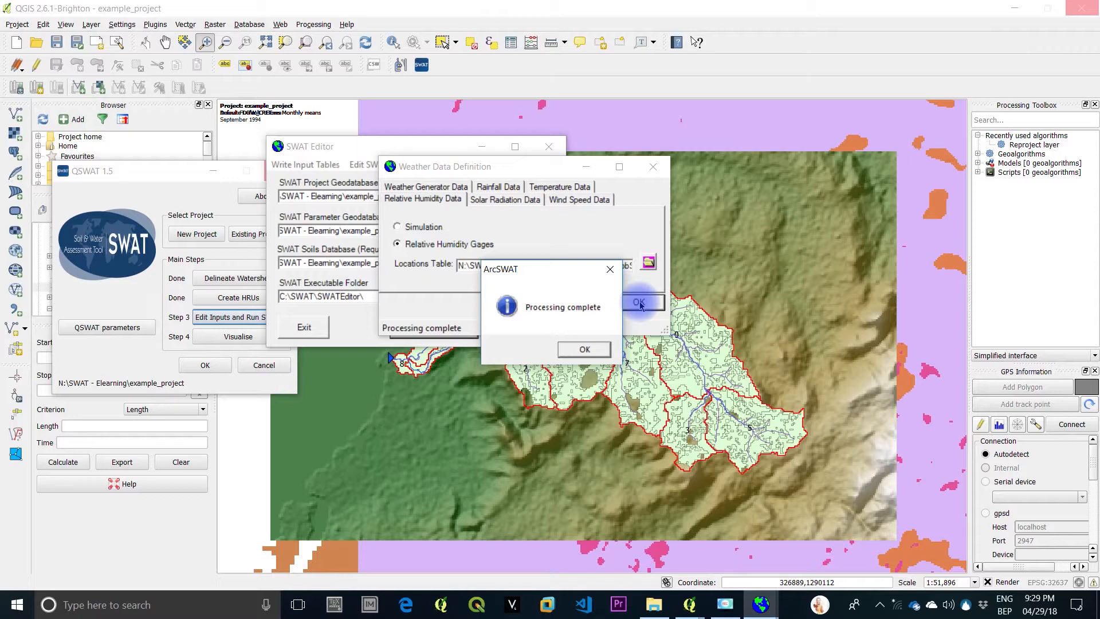
click(585, 350)
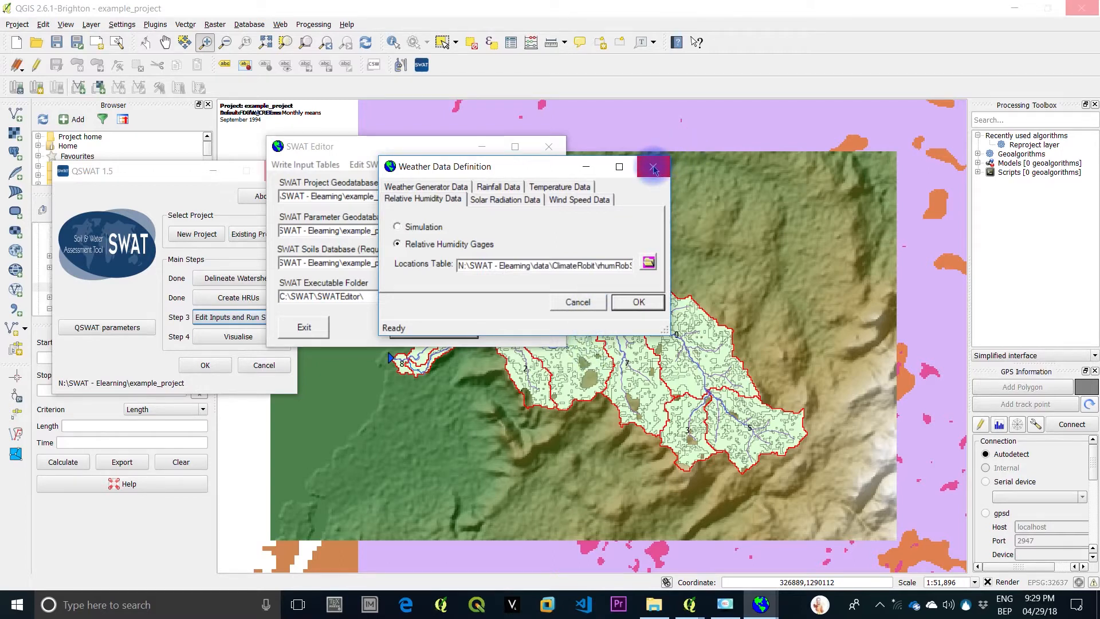
click(639, 304)
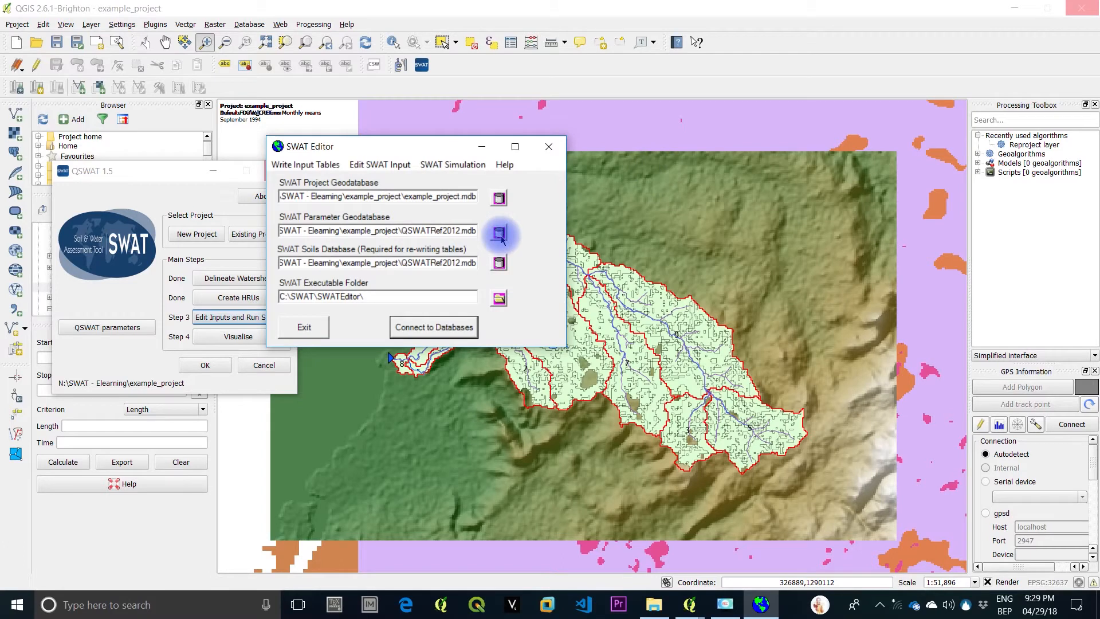
Select all the SWAT database tables for writing and start creating them
click(313, 166)
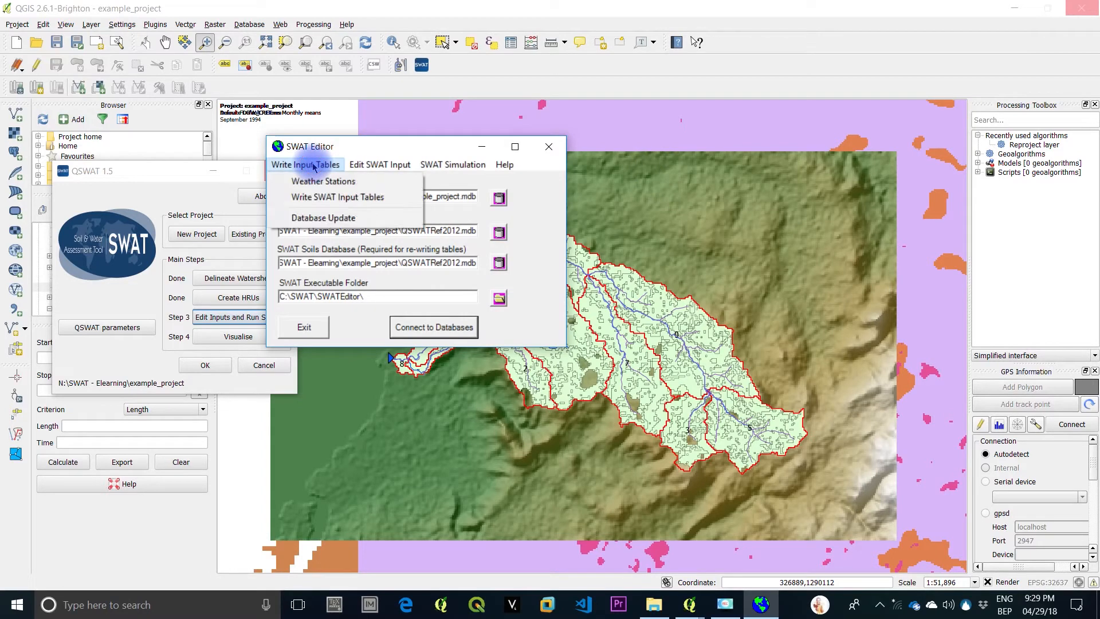
click(362, 201)
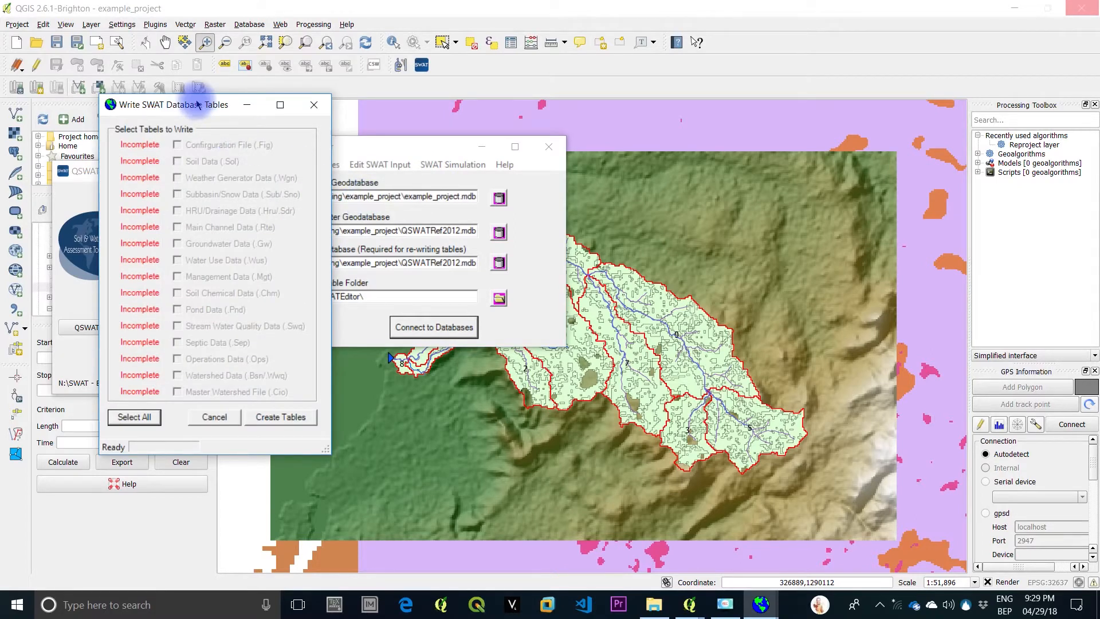
drag(196, 103, 685, 176)
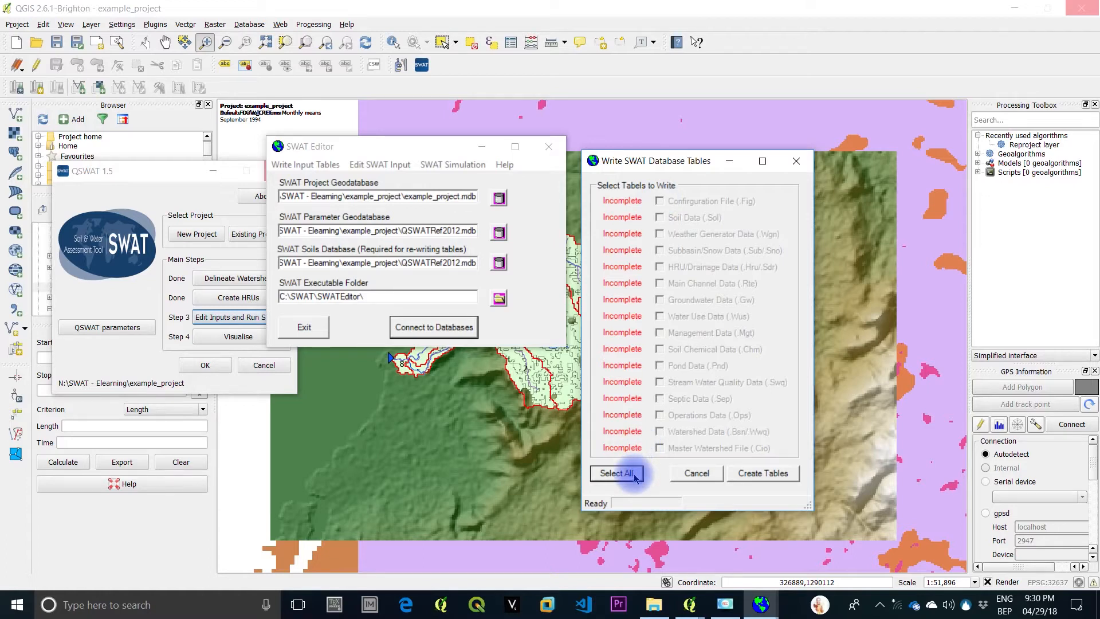
click(616, 473)
click(768, 475)
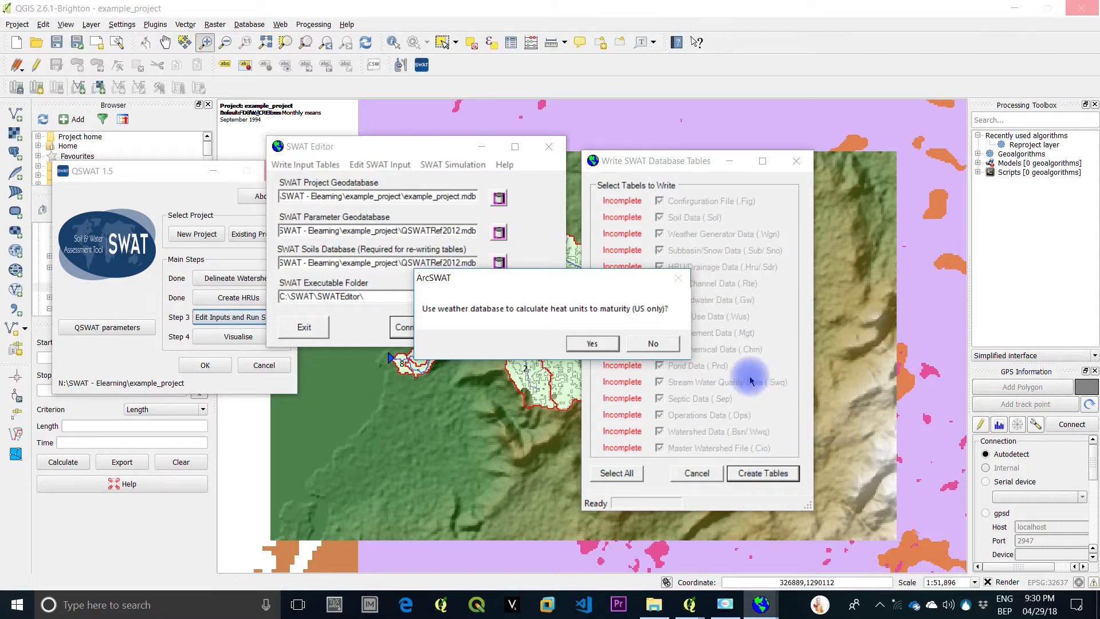
Decline using the US weather database for heat units, rewrite the point source and reservoir information, and finish writing the tables
click(657, 345)
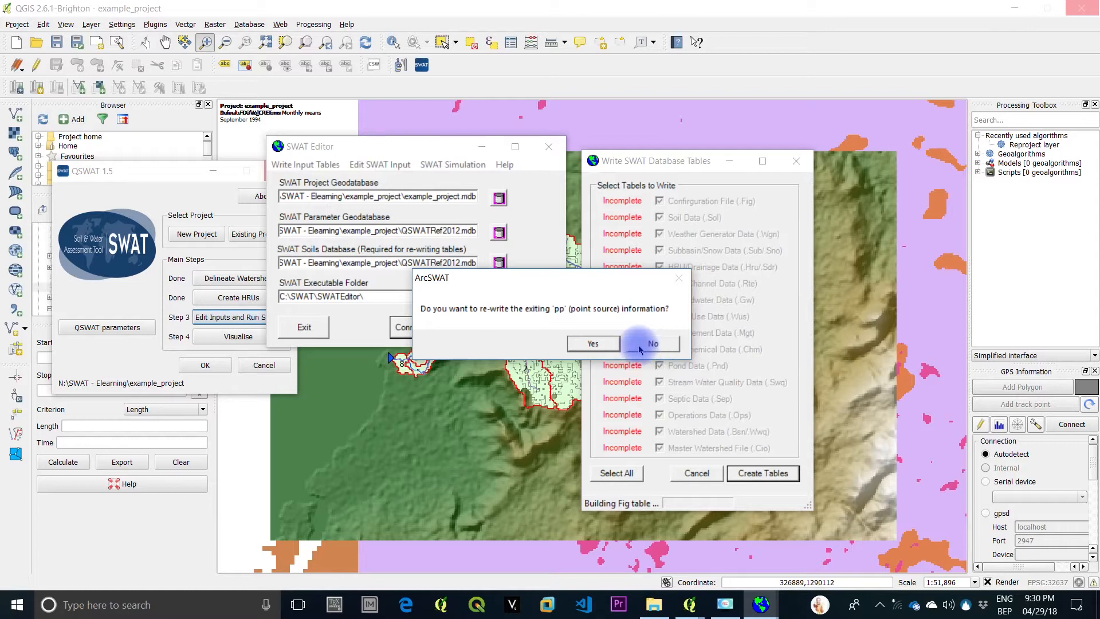
click(592, 344)
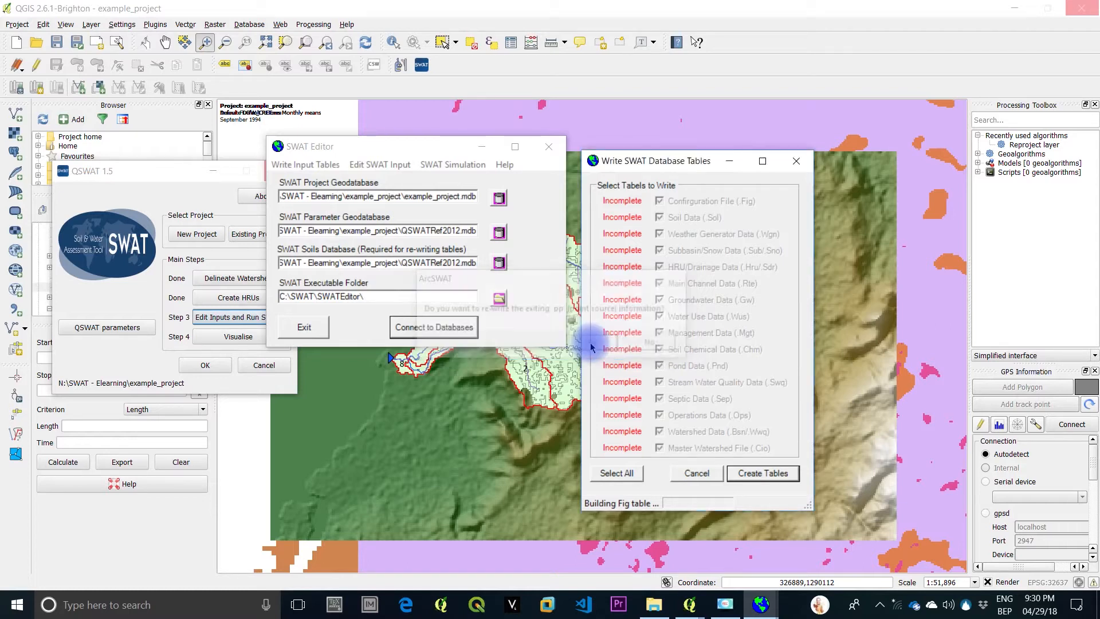
click(591, 344)
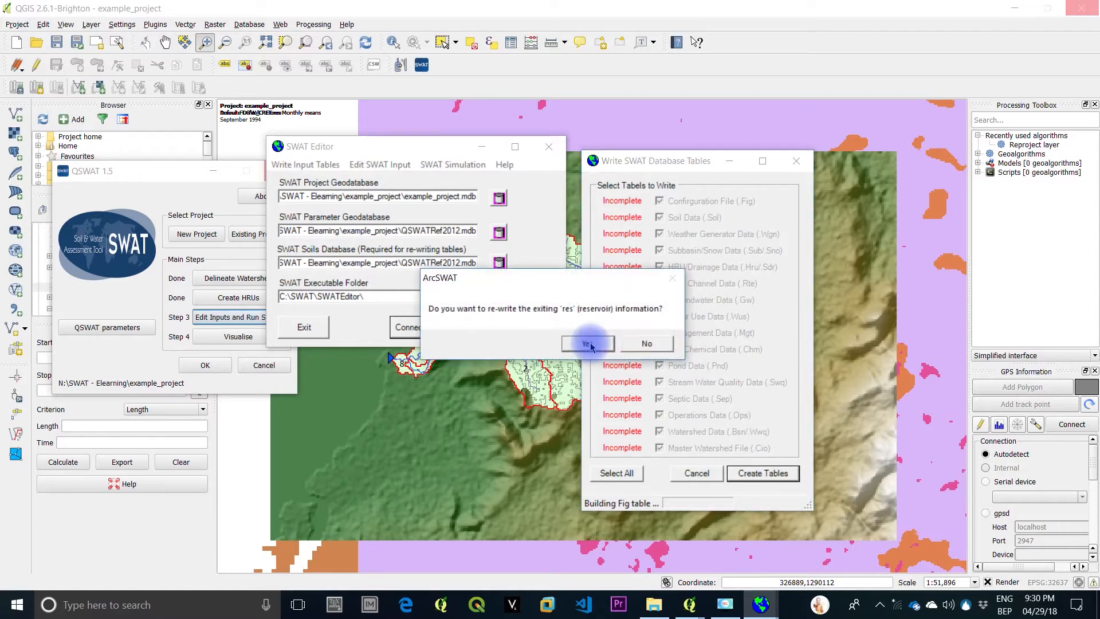
click(591, 345)
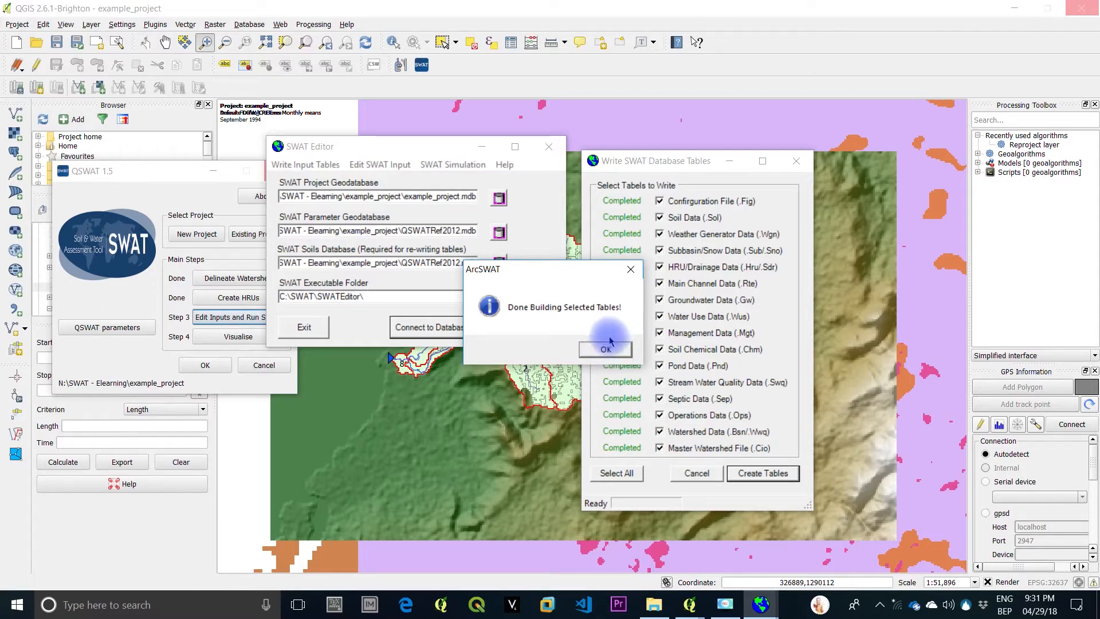
click(606, 350)
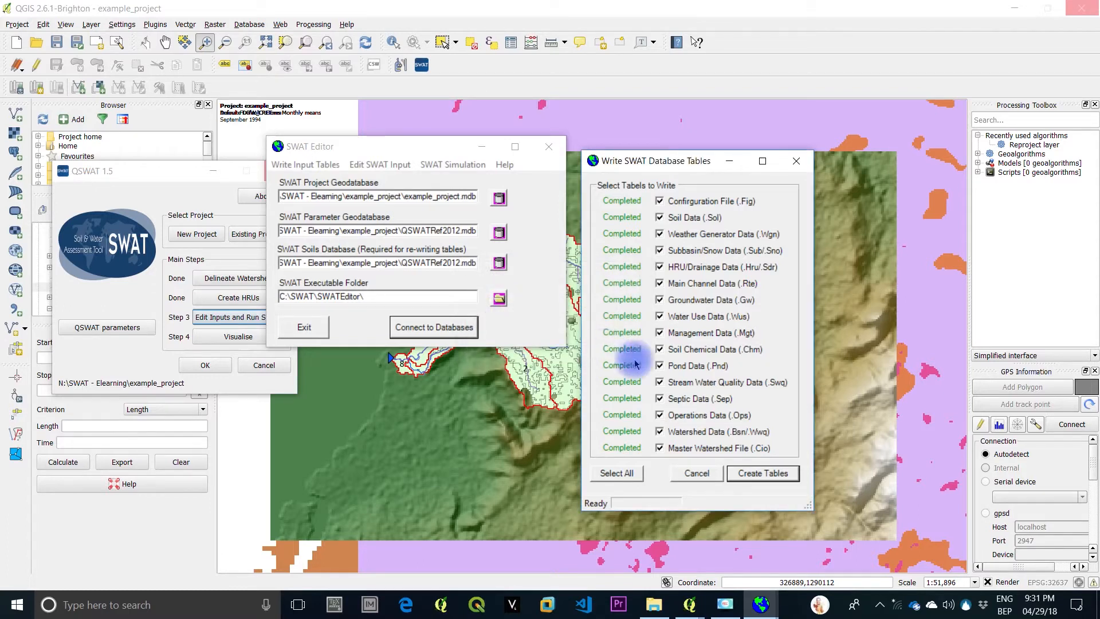
click(796, 165)
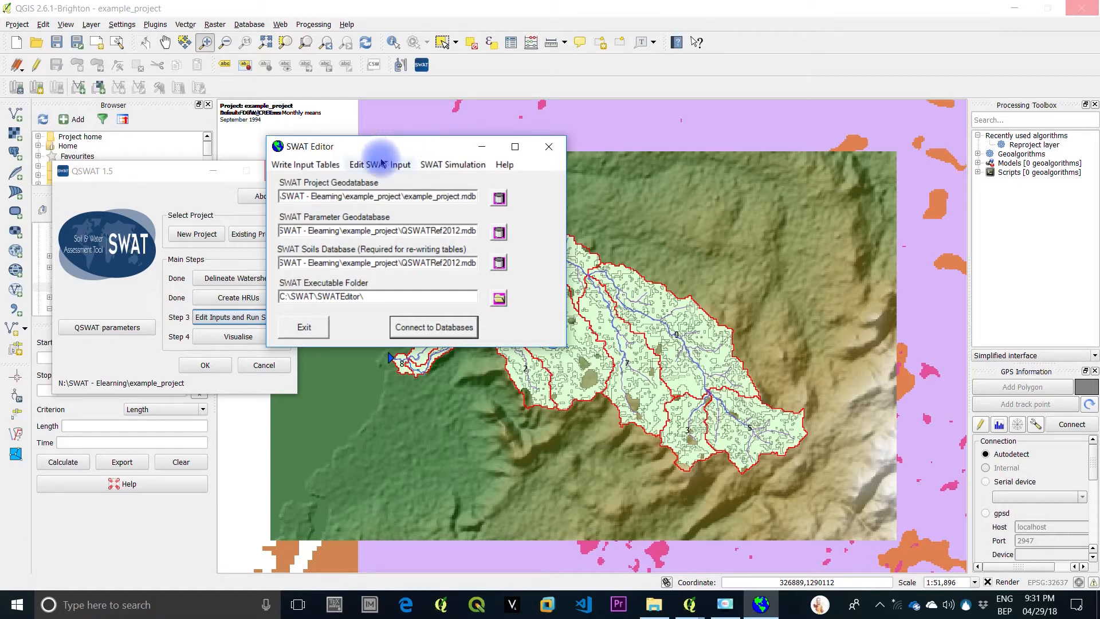
View the editable subbasin input tables, choose Management (.Mgt), and close the subbasin editor without editing
click(382, 166)
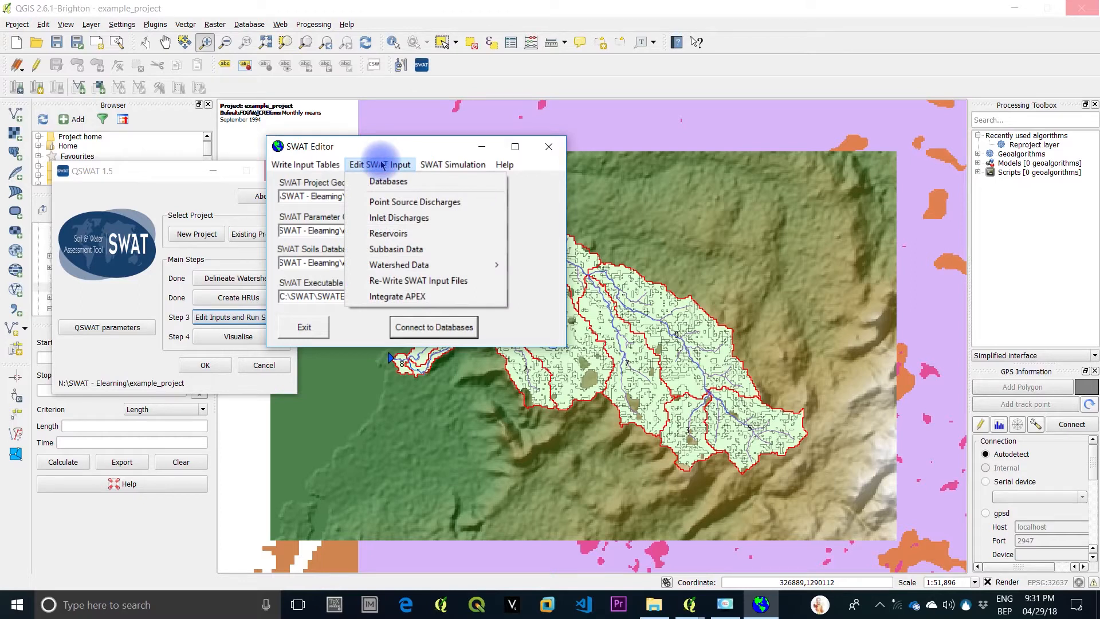
click(396, 249)
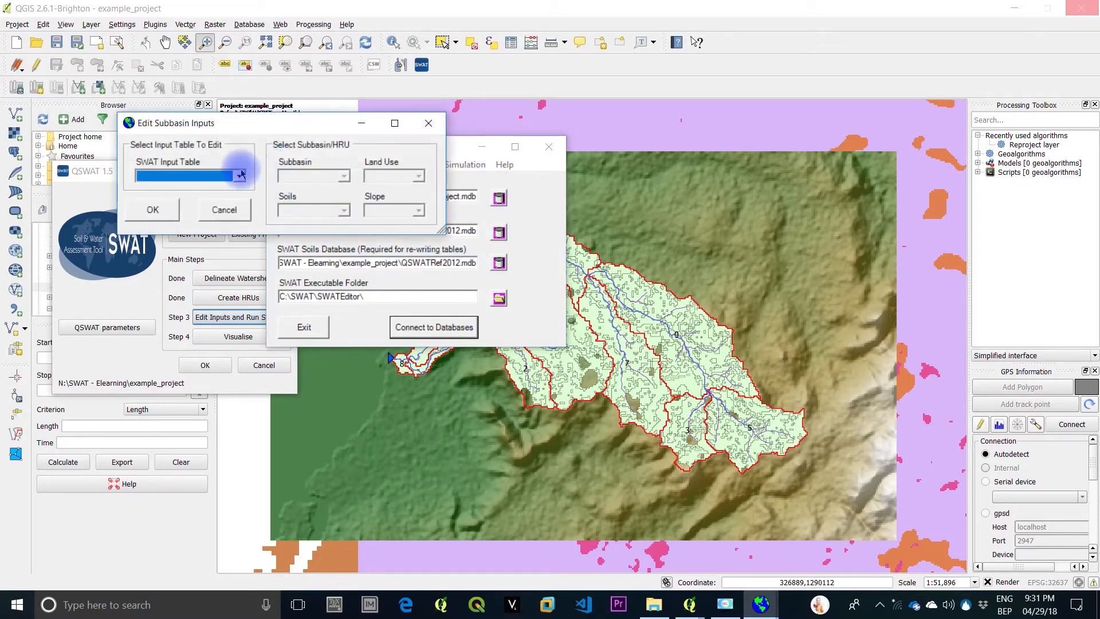
click(237, 176)
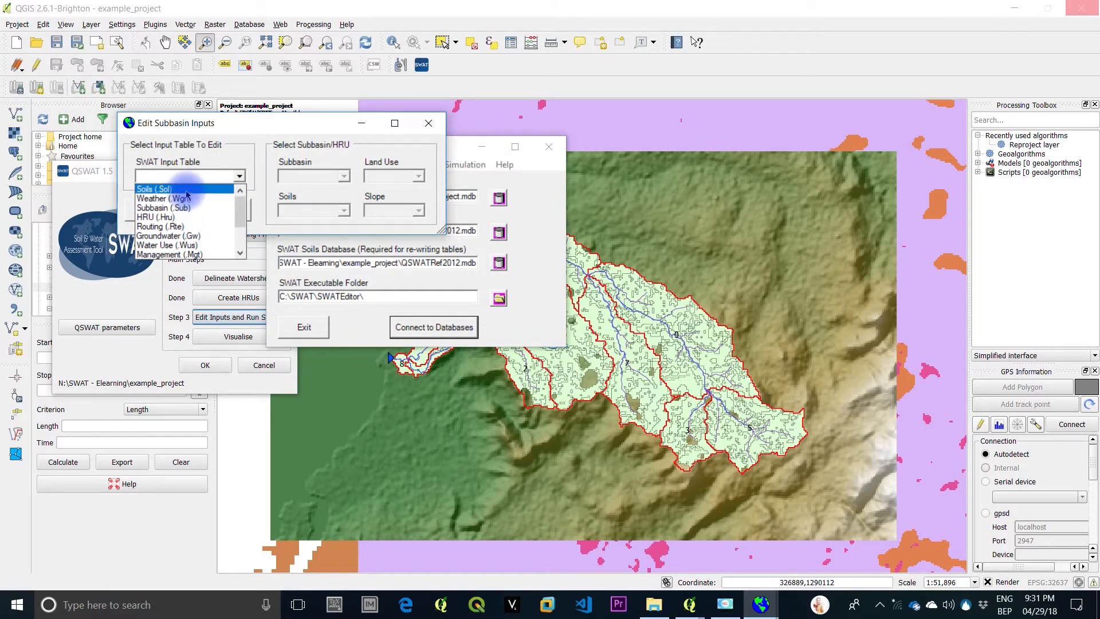
click(186, 254)
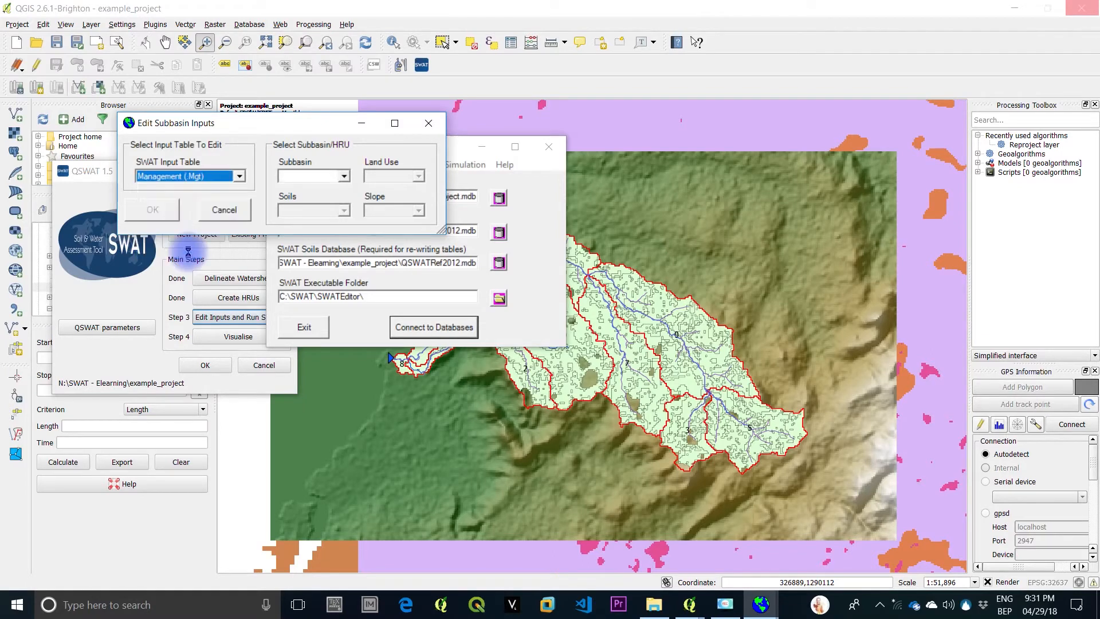
click(429, 123)
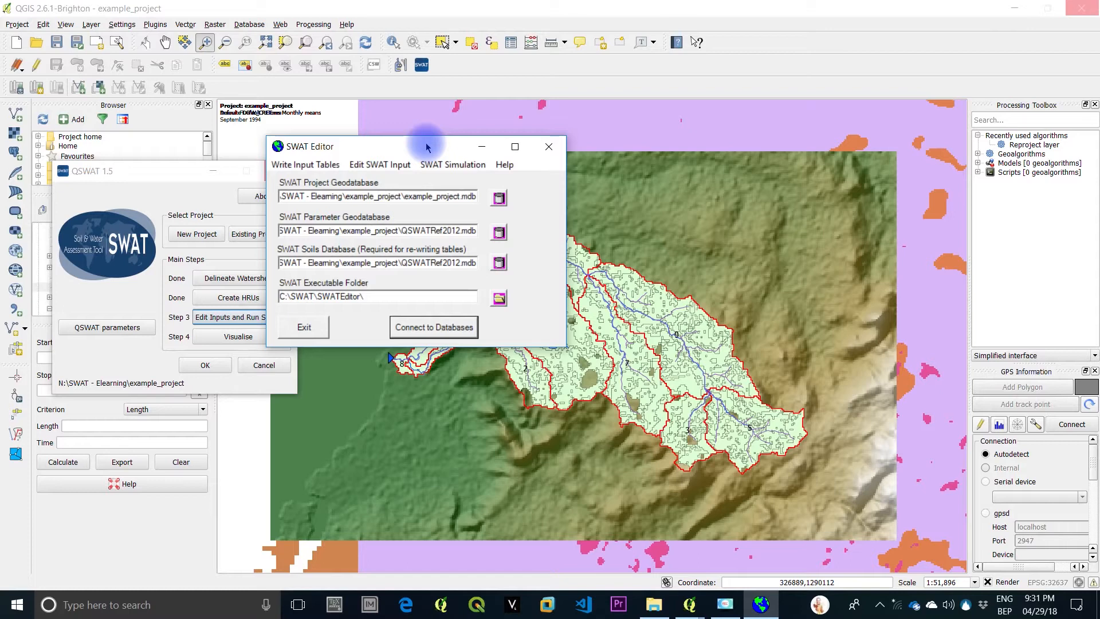
Open the SWAT model simulation setup and set the starting date to January 1, 1990
click(462, 166)
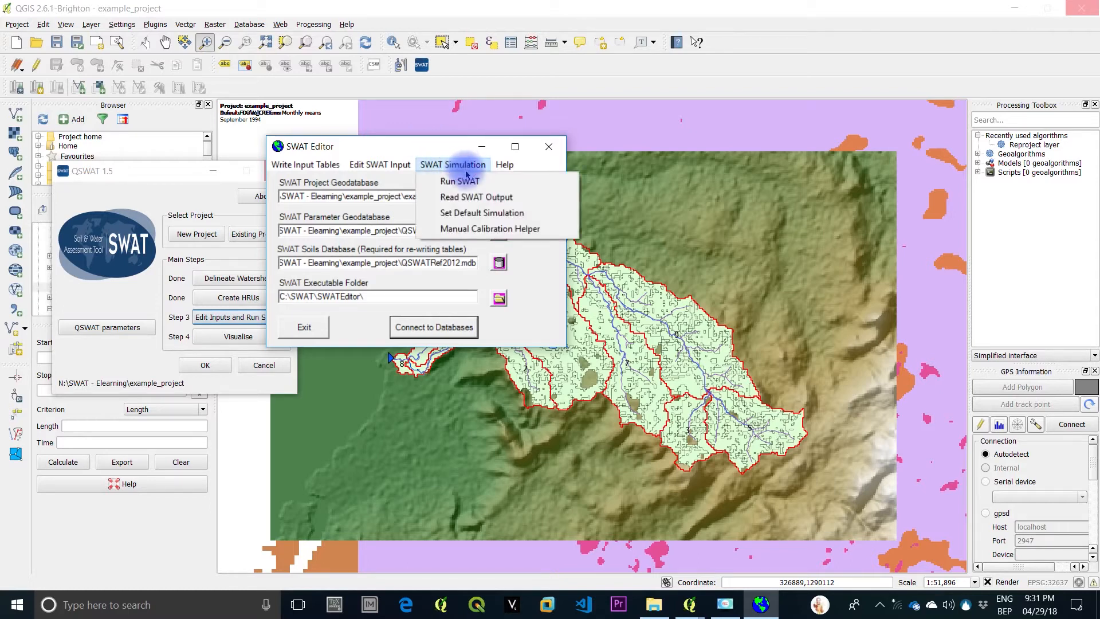
click(470, 182)
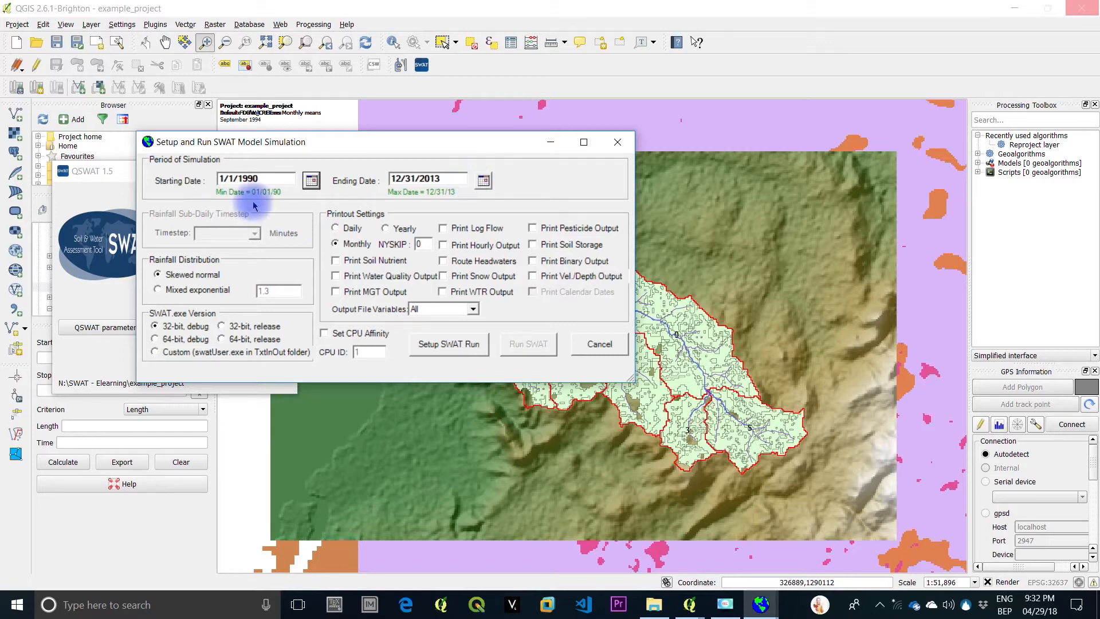
click(310, 182)
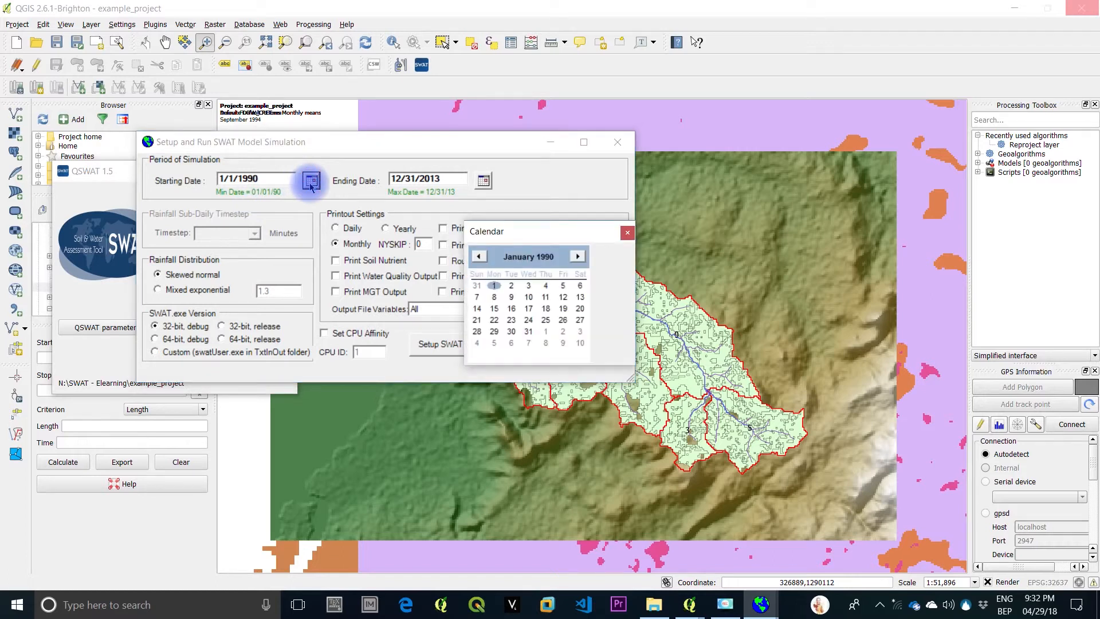
click(494, 287)
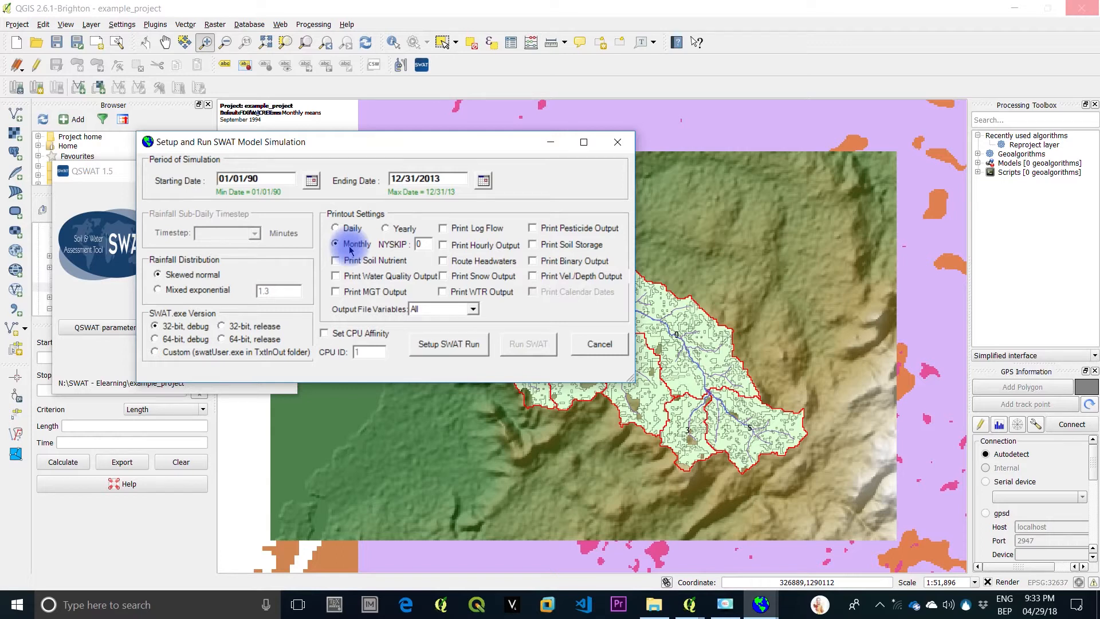
Set NYSKIP to 2 in the simulation's printout settings
double_click(422, 244)
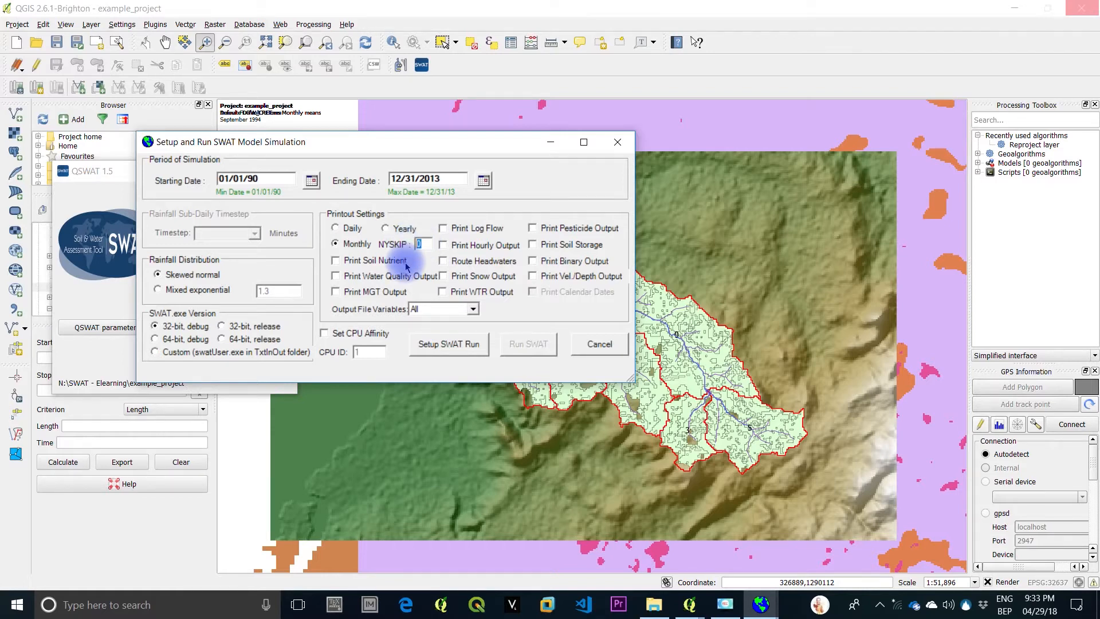
text(2)
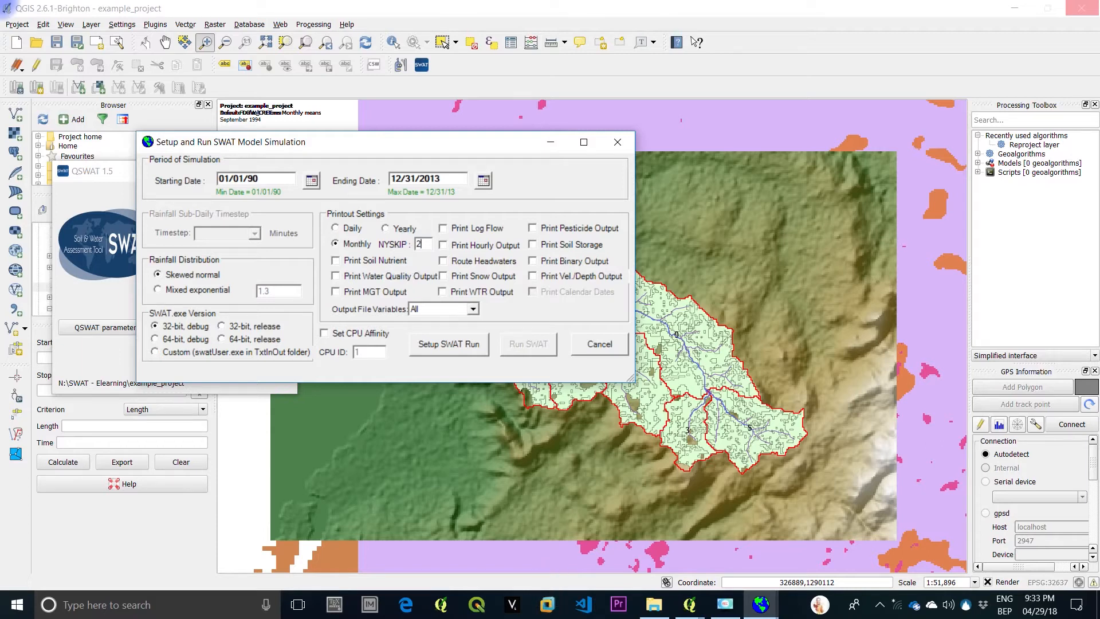
double_click(420, 243)
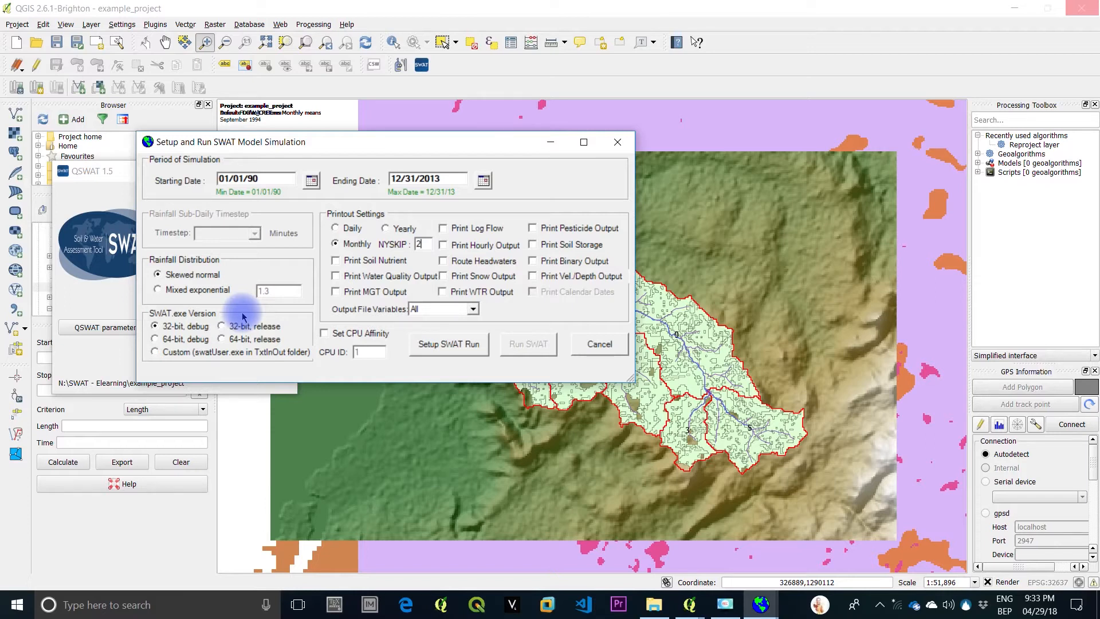
Choose the 64-bit, release version of SWAT.exe and set up the SWAT run
click(222, 339)
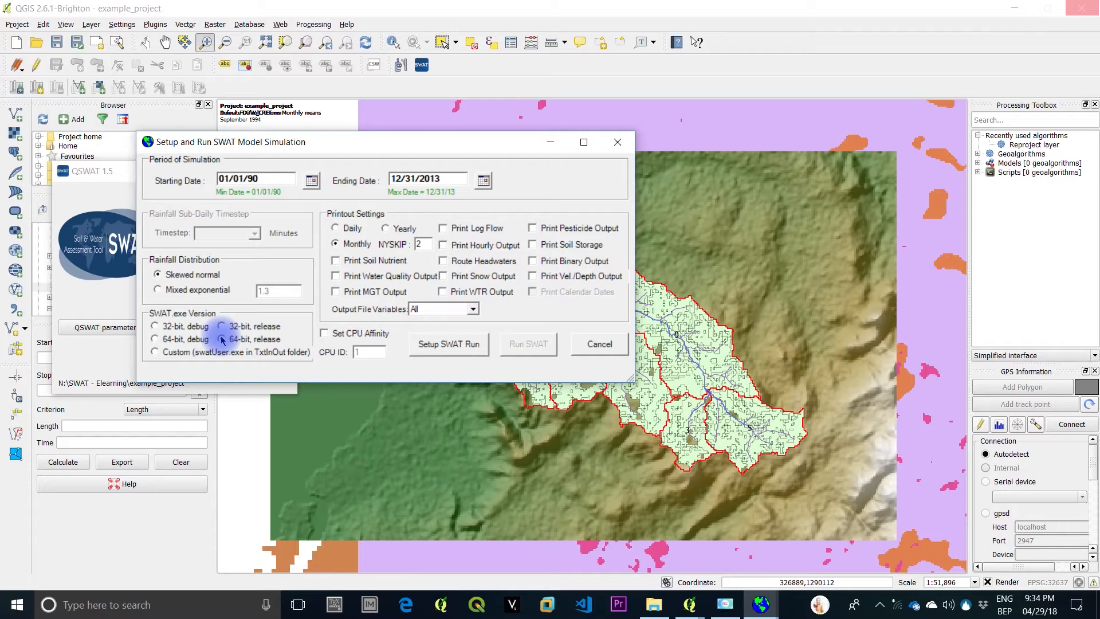
click(221, 340)
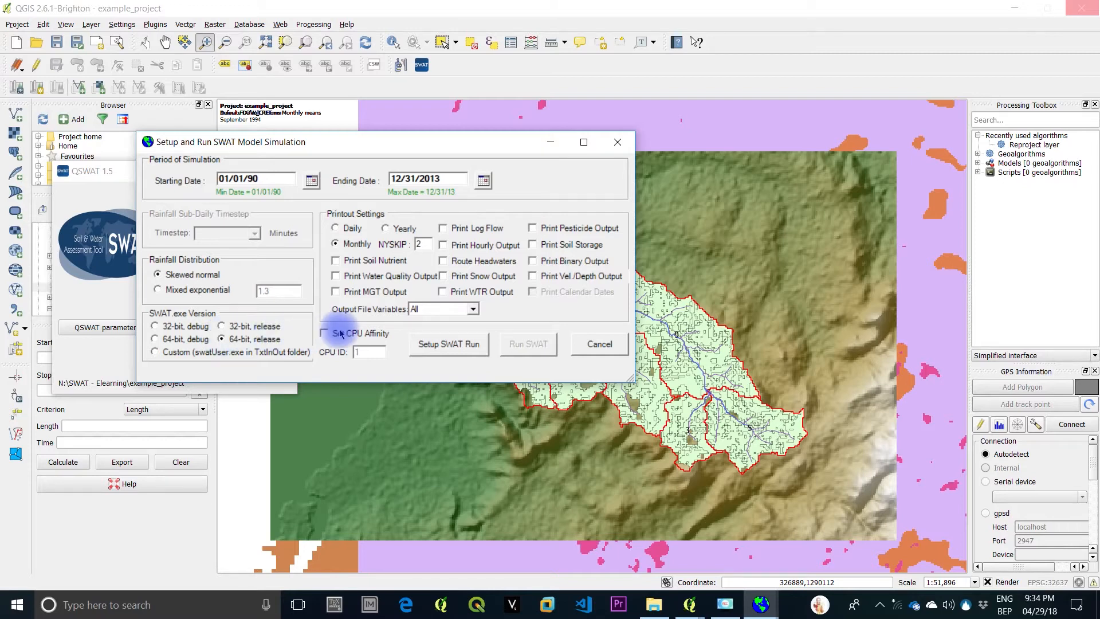
click(479, 346)
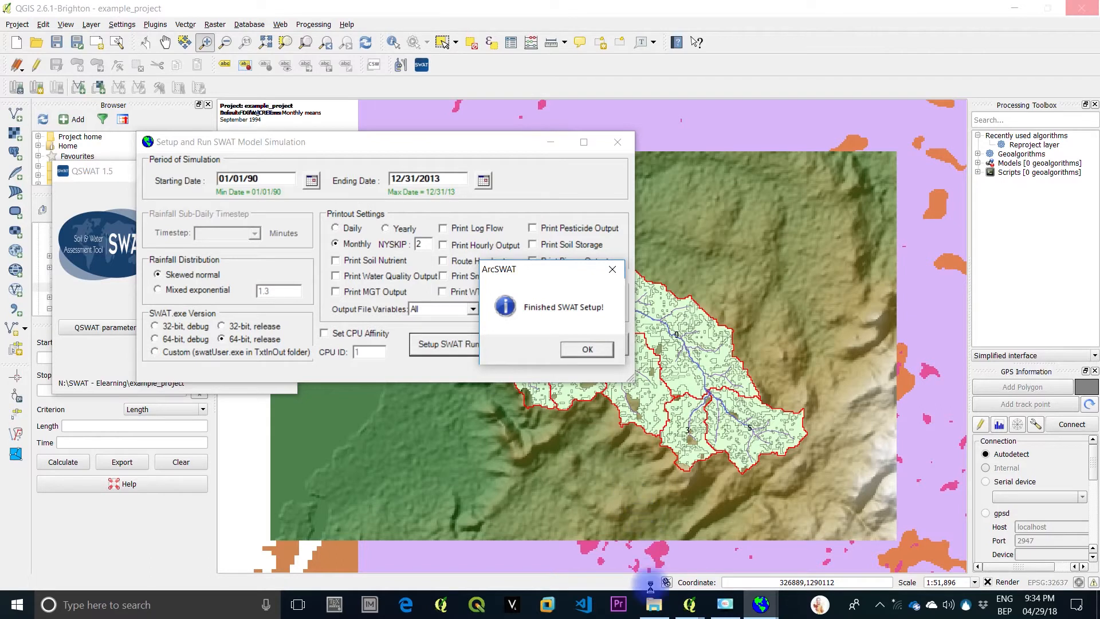
mouse_move(655, 614)
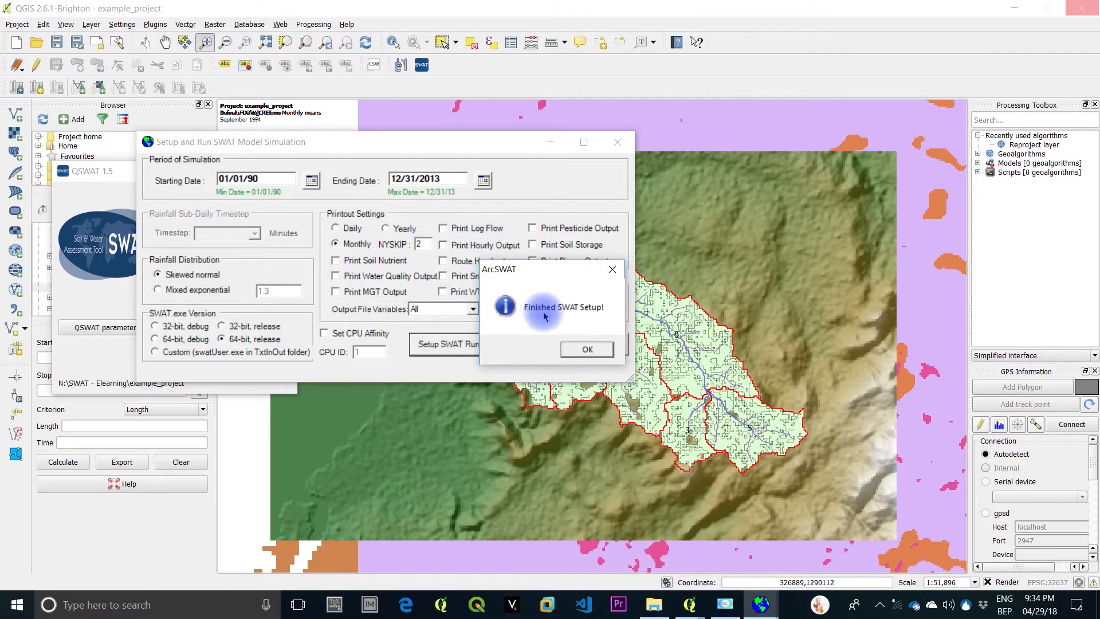
Switch to File Explorer and open the TxtInOut folder of example_project's Default scenario
key(alt+Tab)
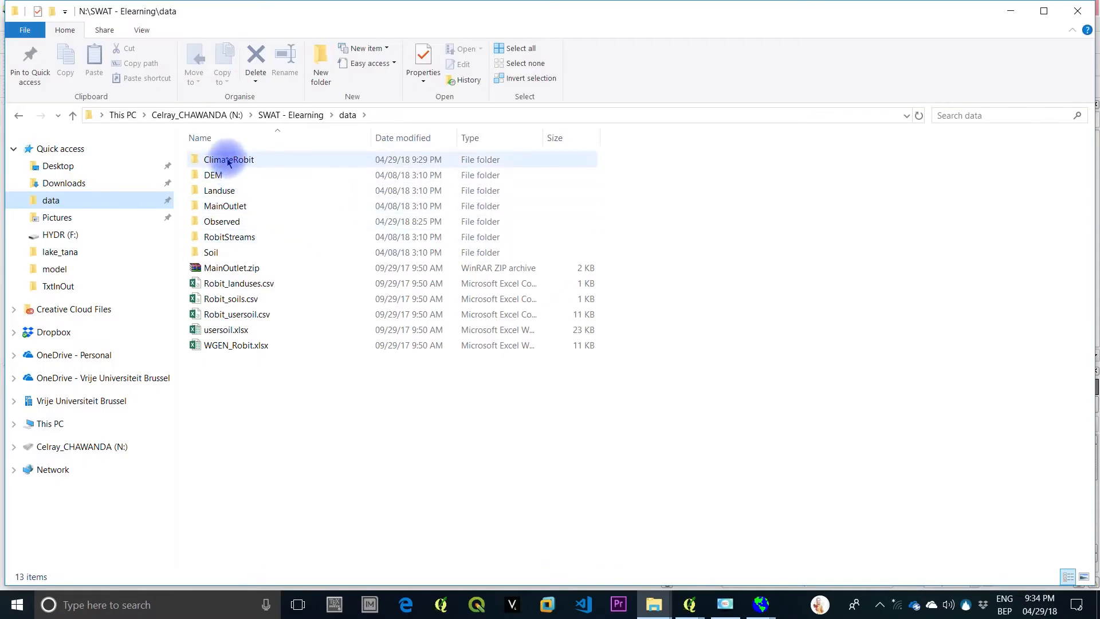
click(302, 117)
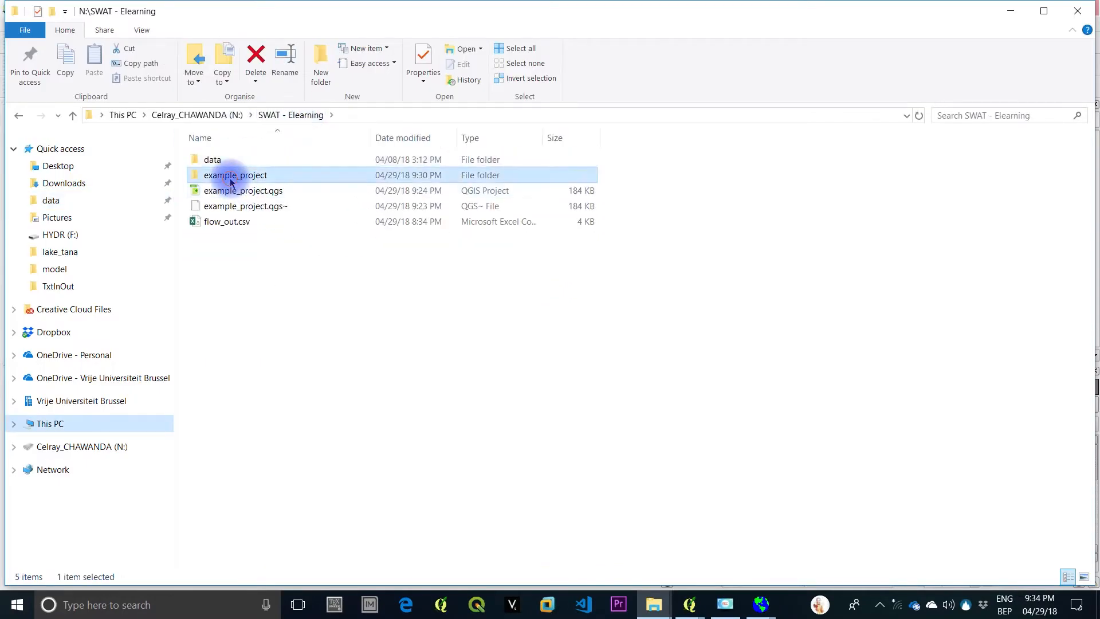
double_click(229, 176)
double_click(217, 161)
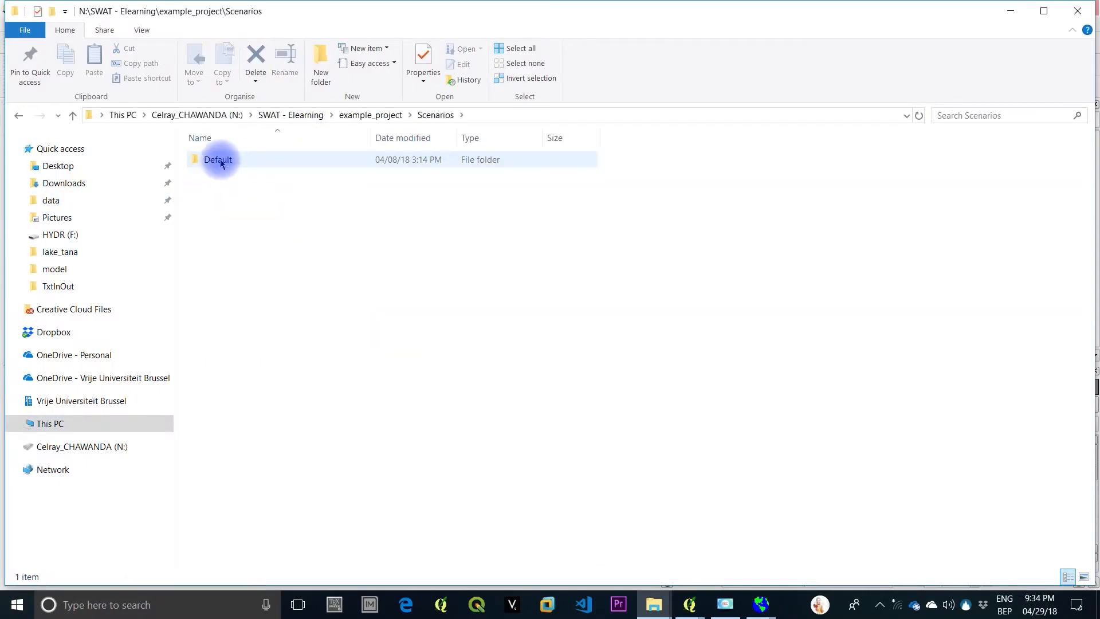
double_click(220, 162)
double_click(240, 190)
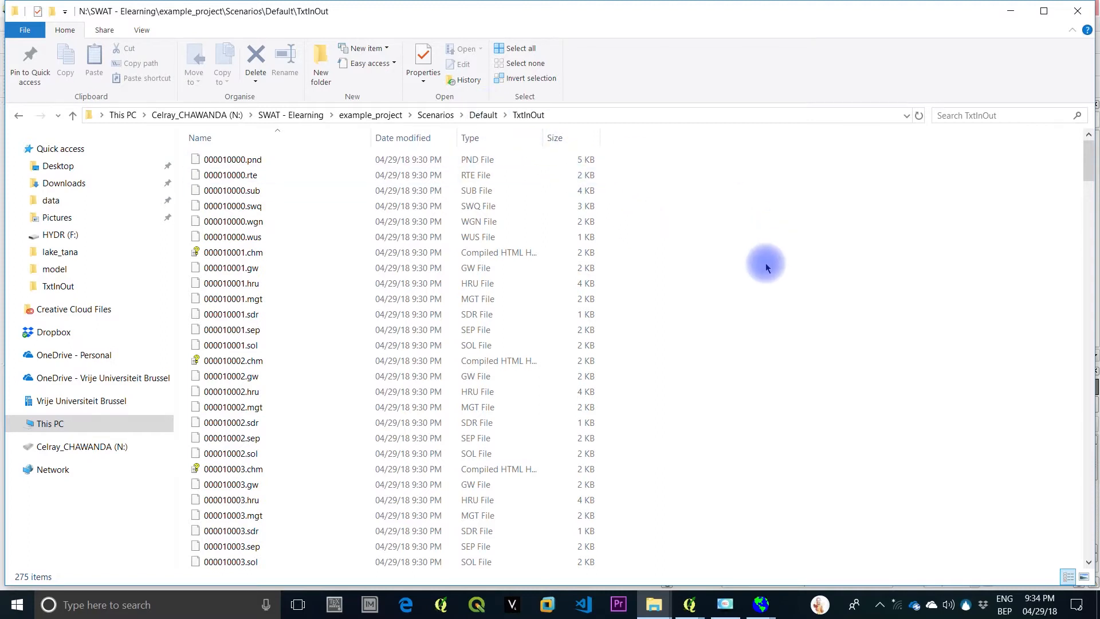
Find file.cio in the TxtInOut folder and open it in Notepad++
click(346, 296)
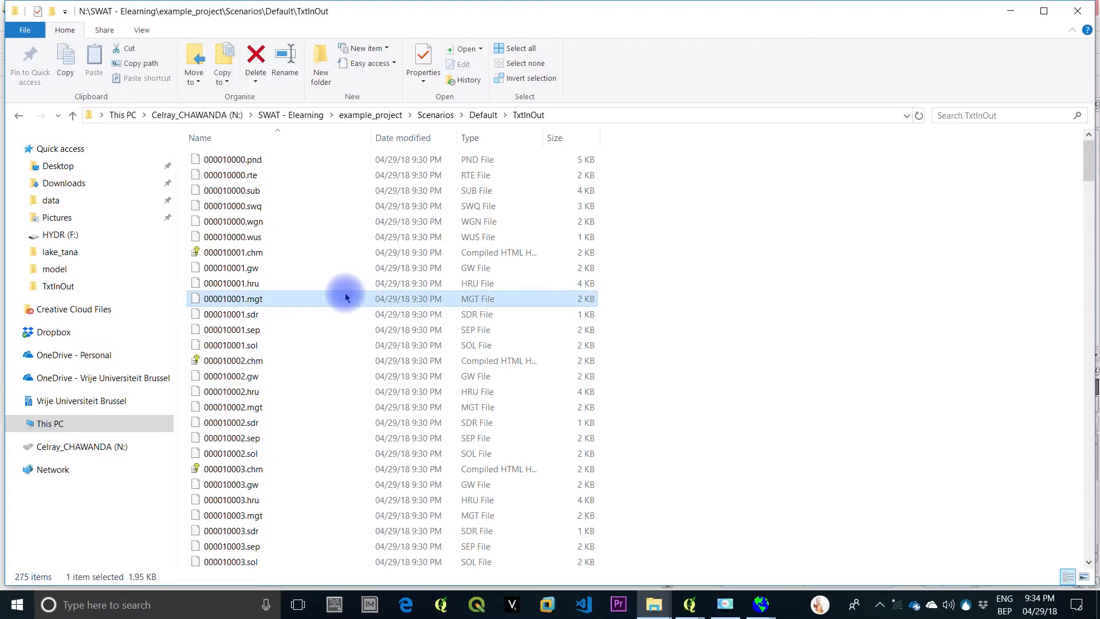
key(f)
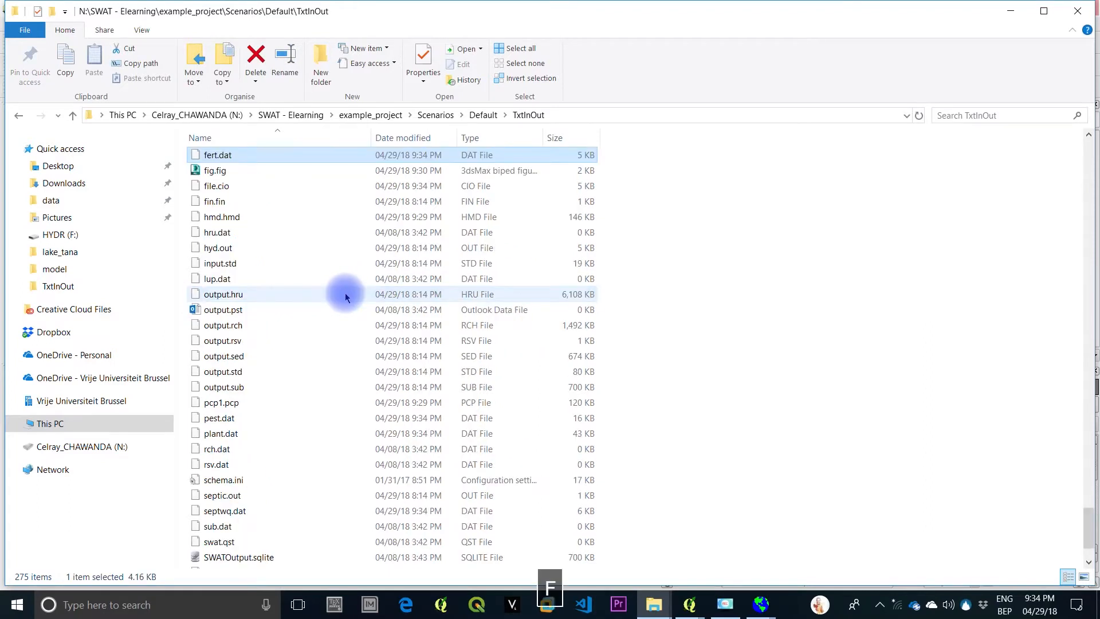
click(242, 192)
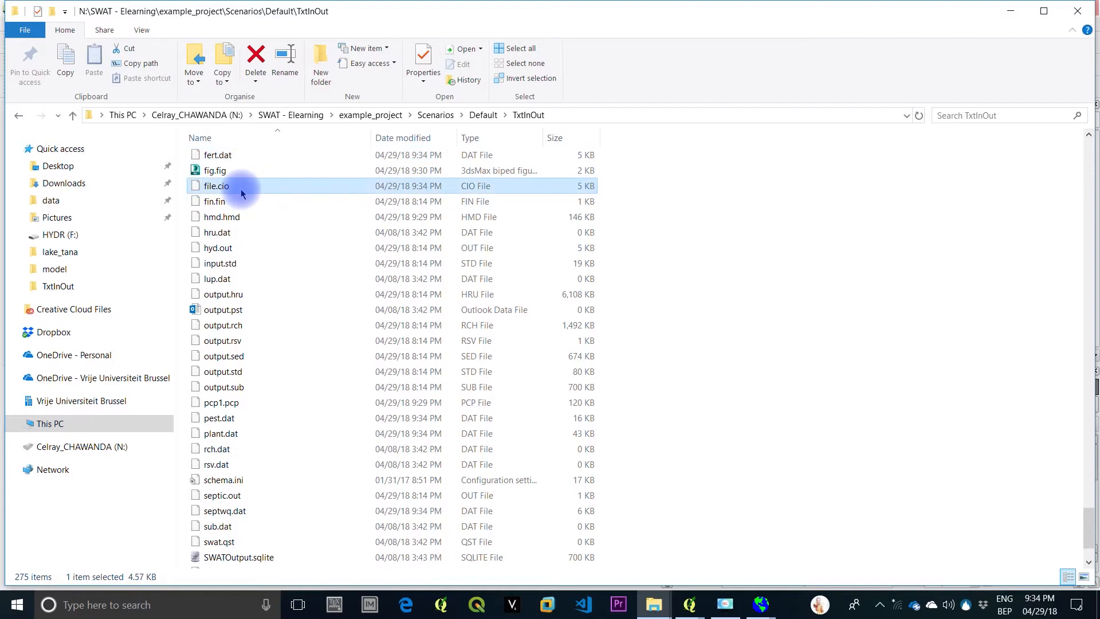
right_click(241, 193)
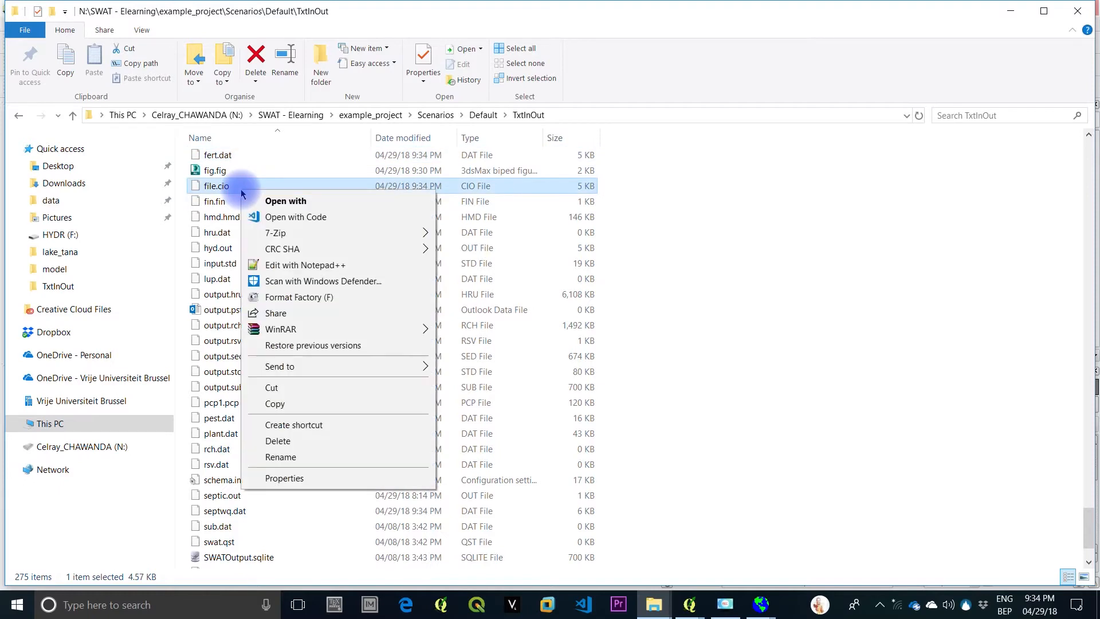
click(306, 266)
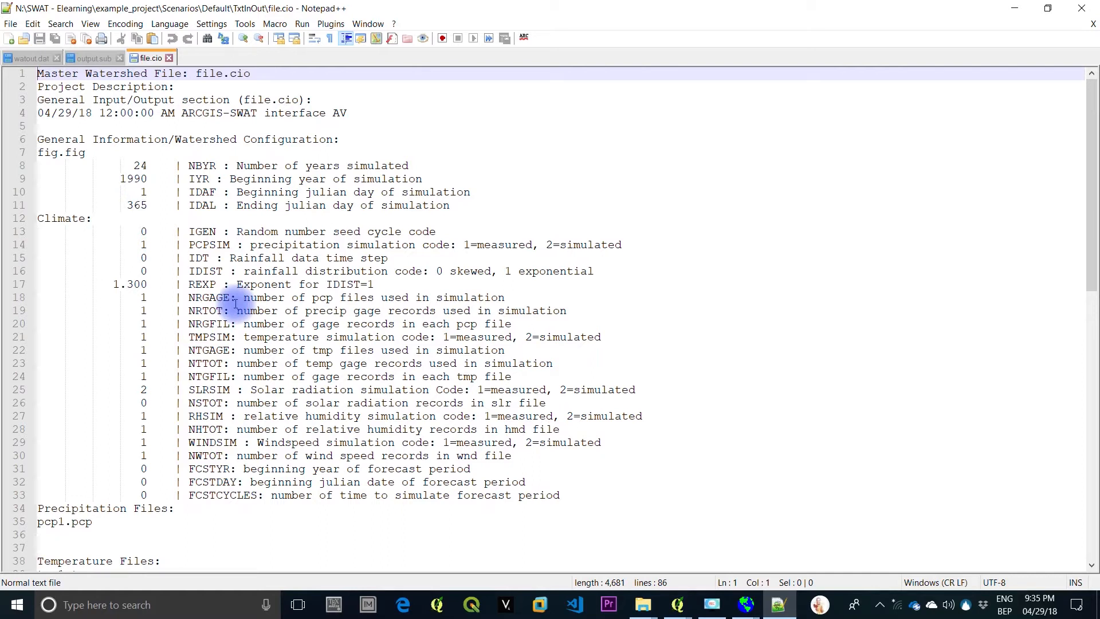
Examine the climate settings and weather file names in file.cio, highlighting SLRSIM and SLRFILE for solar radiation
scroll(235, 303, down, 1)
scroll(140, 311, down, 2)
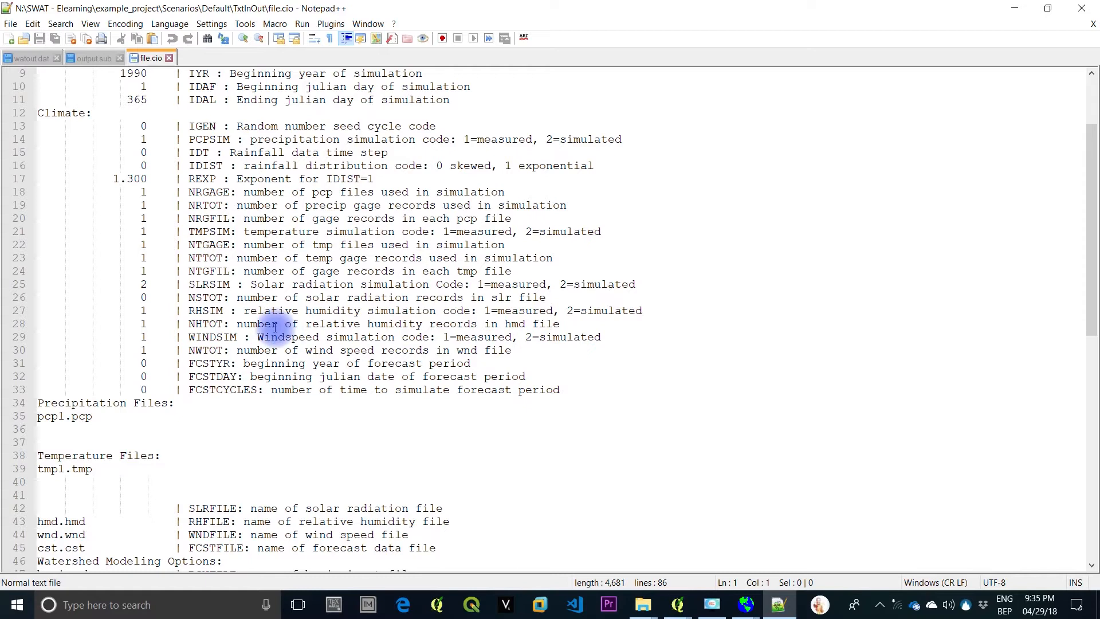
double_click(210, 286)
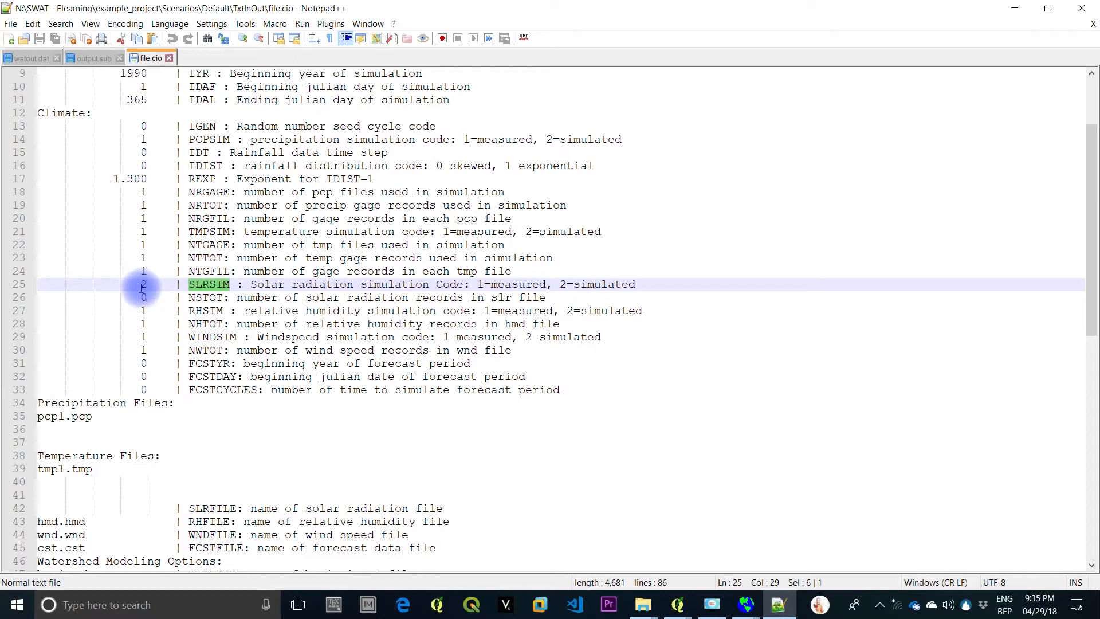
scroll(259, 429, down, 4)
scroll(259, 429, right, 1)
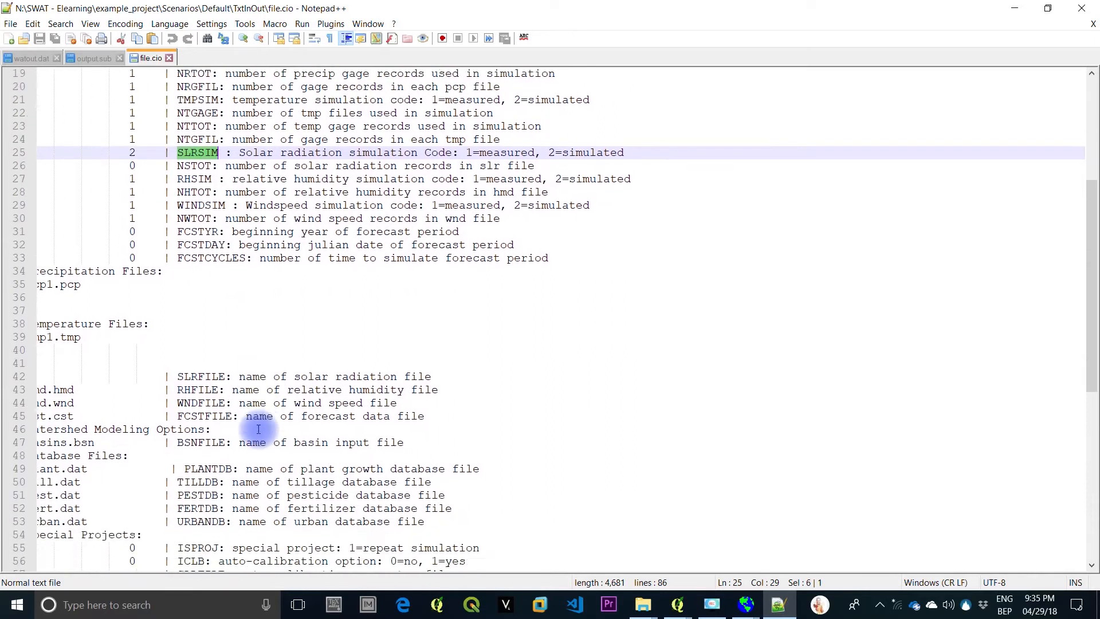
scroll(258, 429, left, 1)
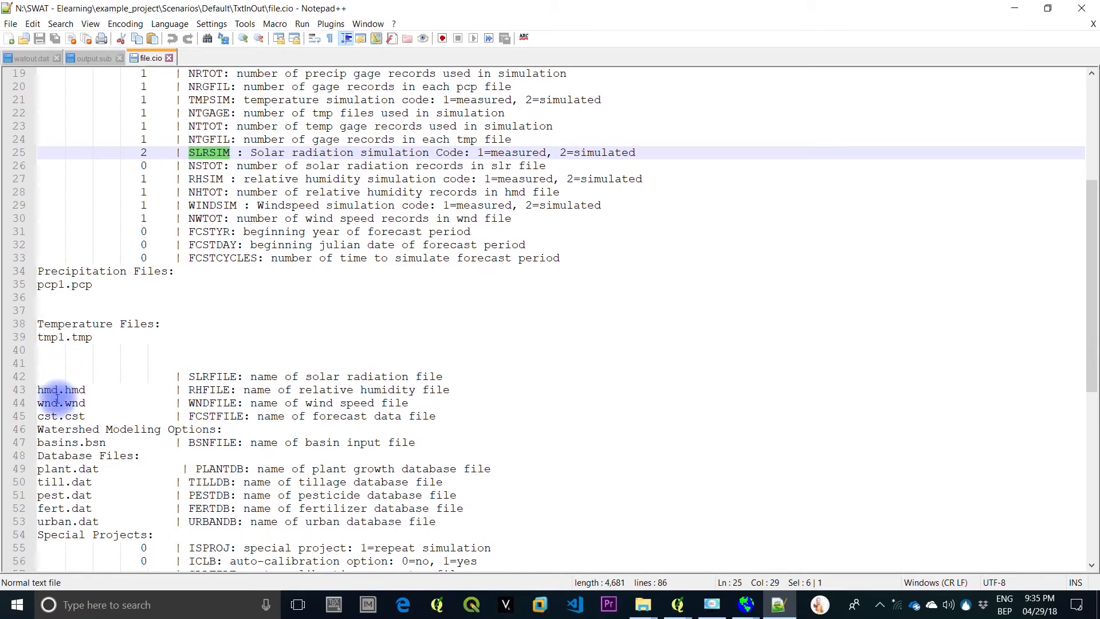
double_click(194, 378)
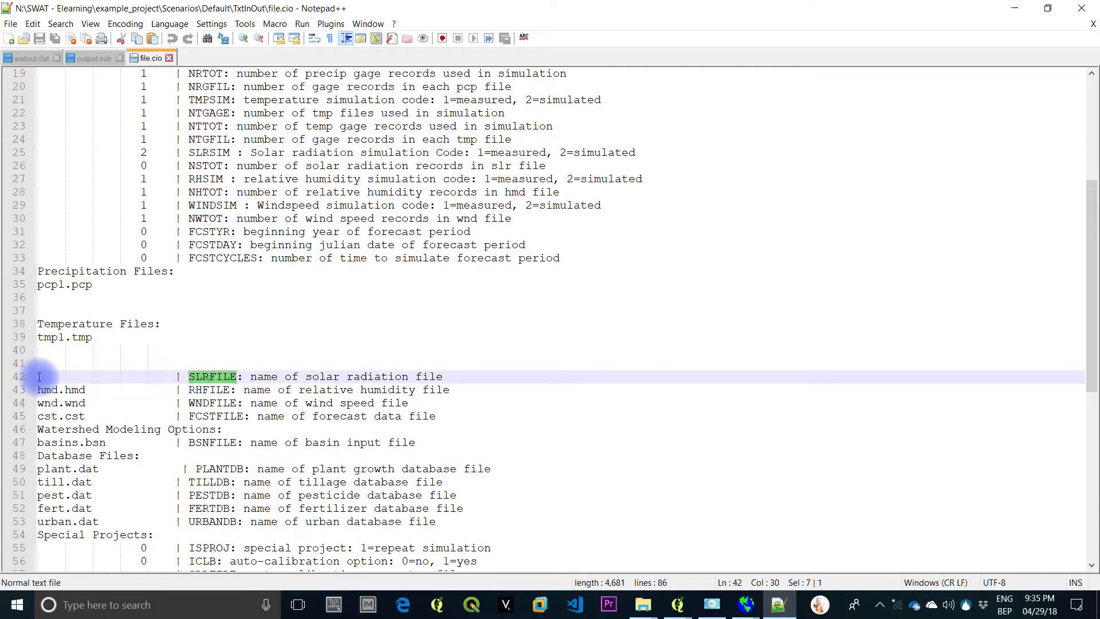
Examine the IPRINT and NYSKIP output settings in file.cio, and return to the SWAT simulation setup
scroll(330, 480, down, 3)
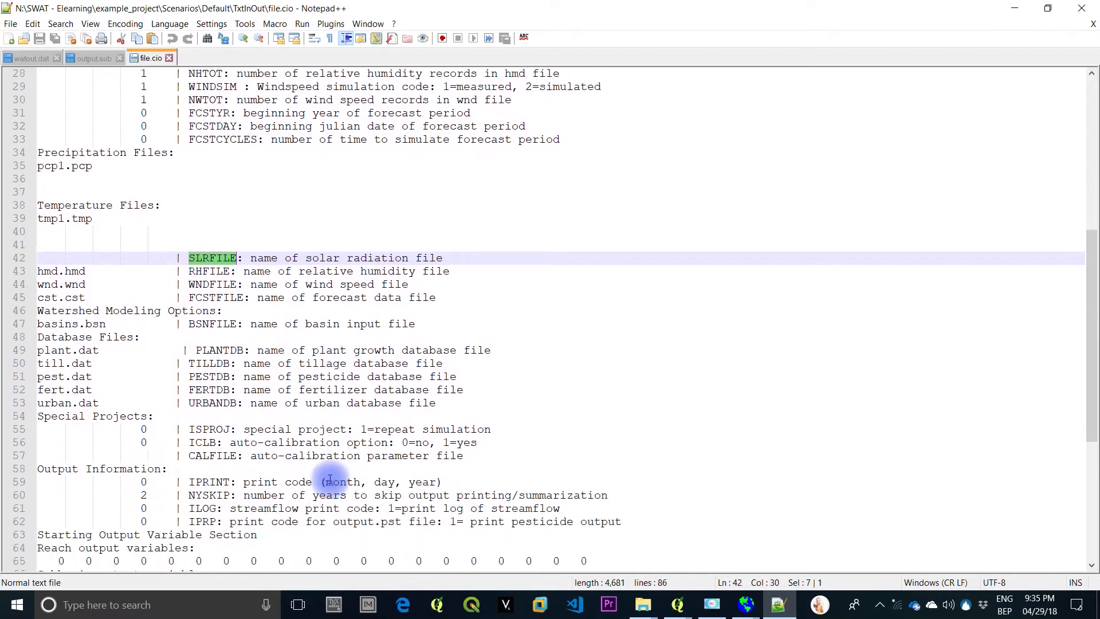
scroll(330, 480, down, 1)
scroll(330, 480, right, 1)
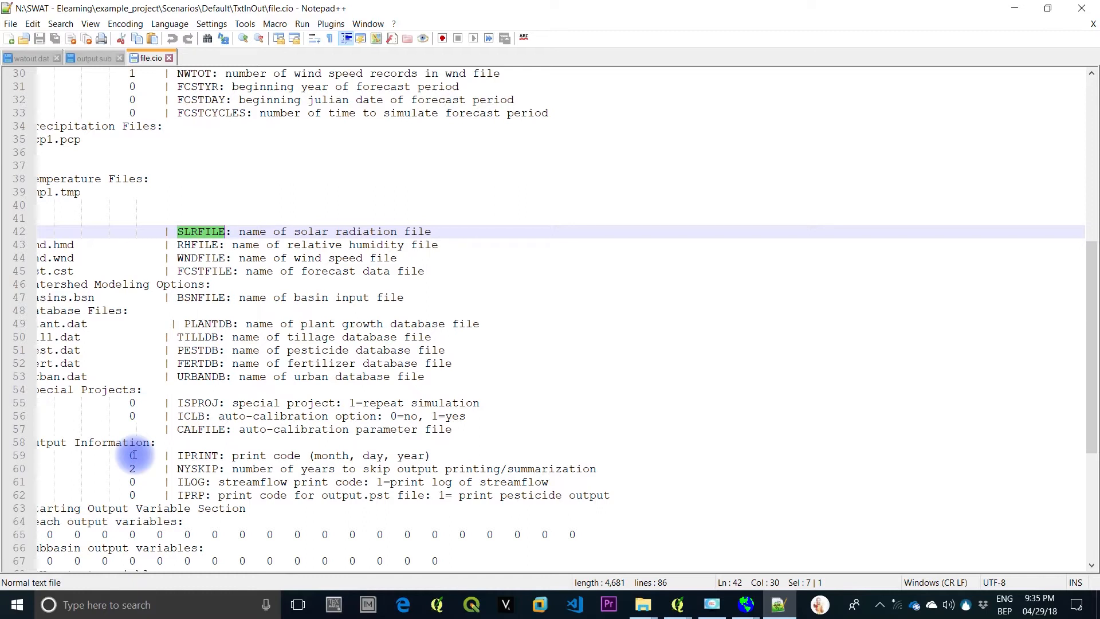
click(133, 455)
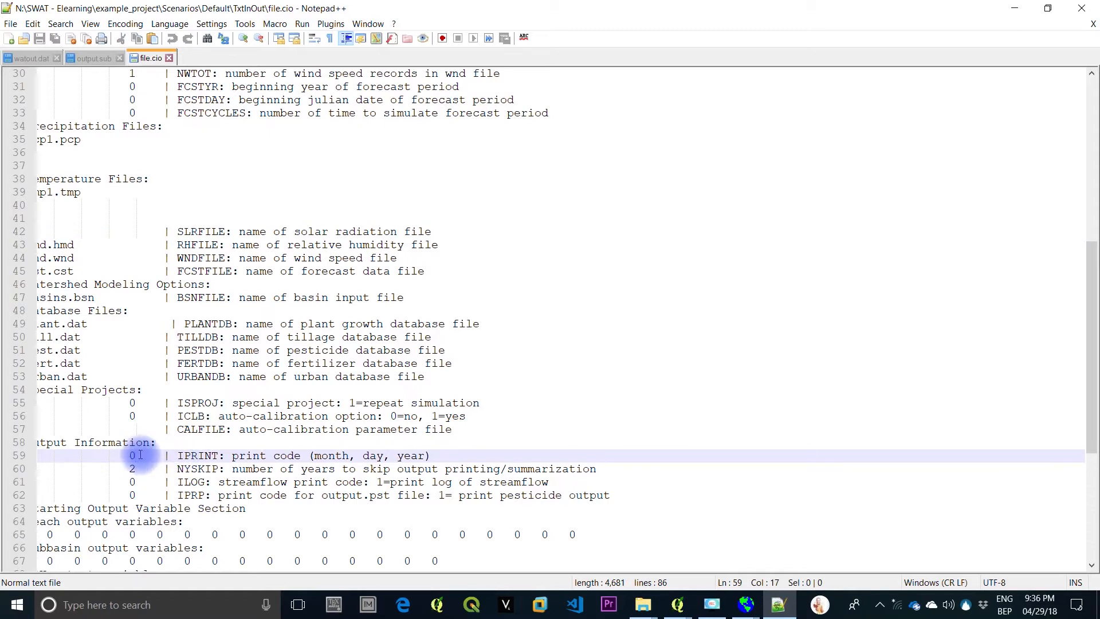
scroll(141, 455, down, 1)
scroll(140, 455, left, 1)
scroll(144, 455, down, 4)
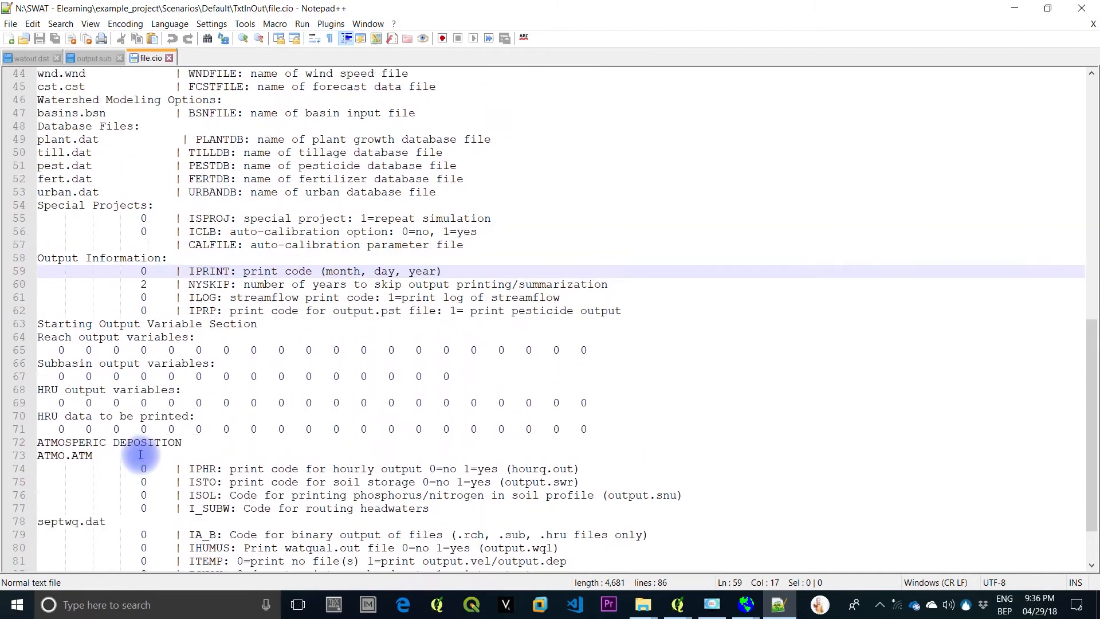
scroll(144, 453, up, 5)
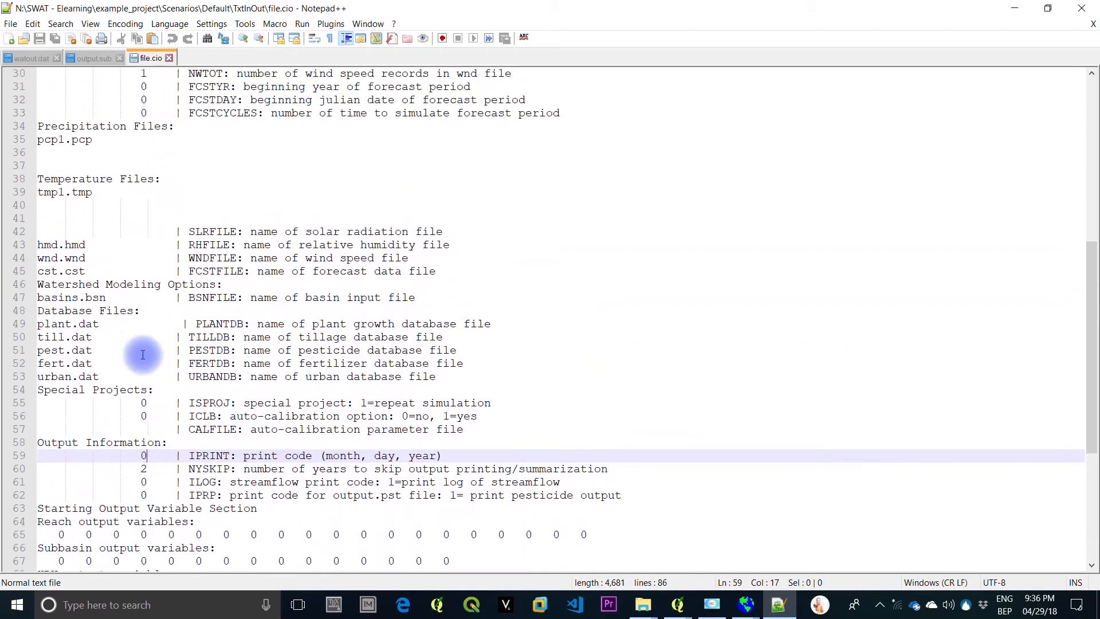
click(1017, 9)
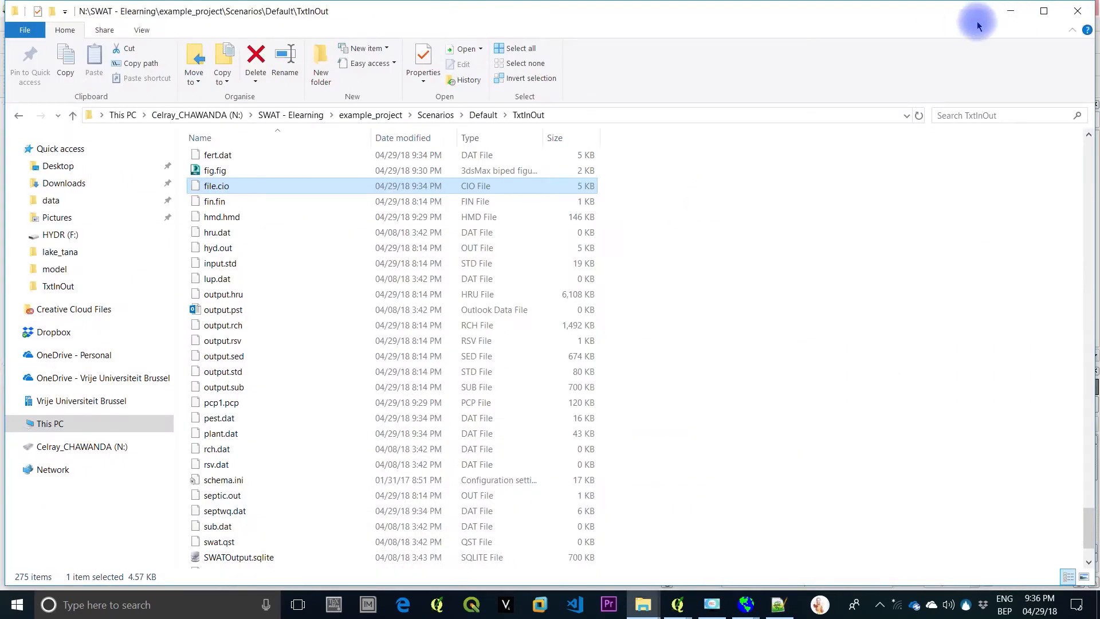
click(1010, 11)
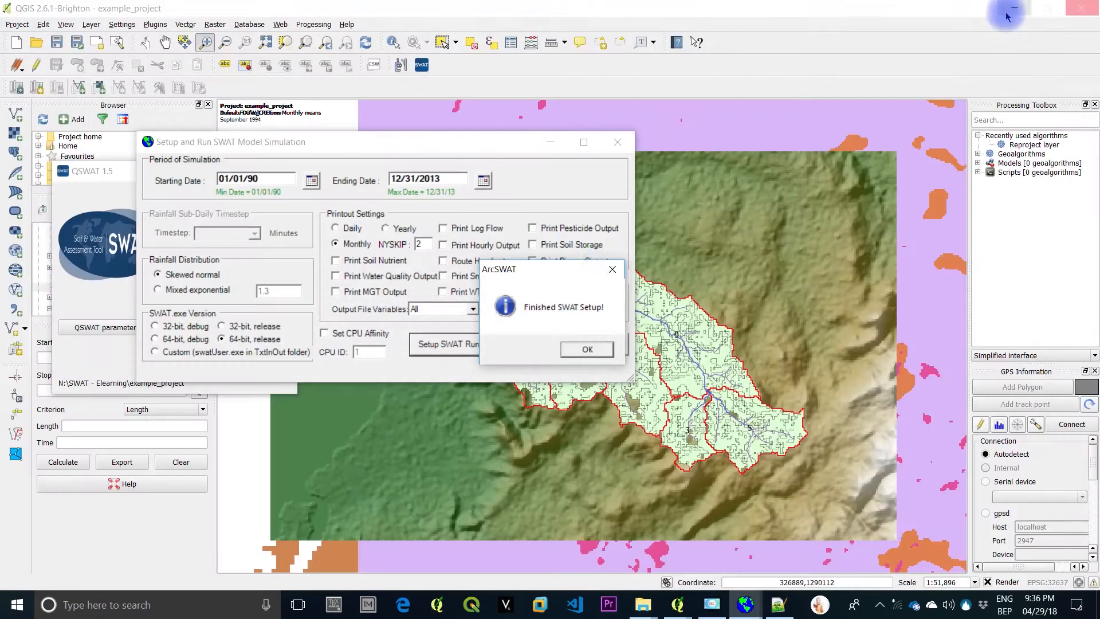
Acknowledge the finished SWAT setup and run the SWAT simulation
click(587, 352)
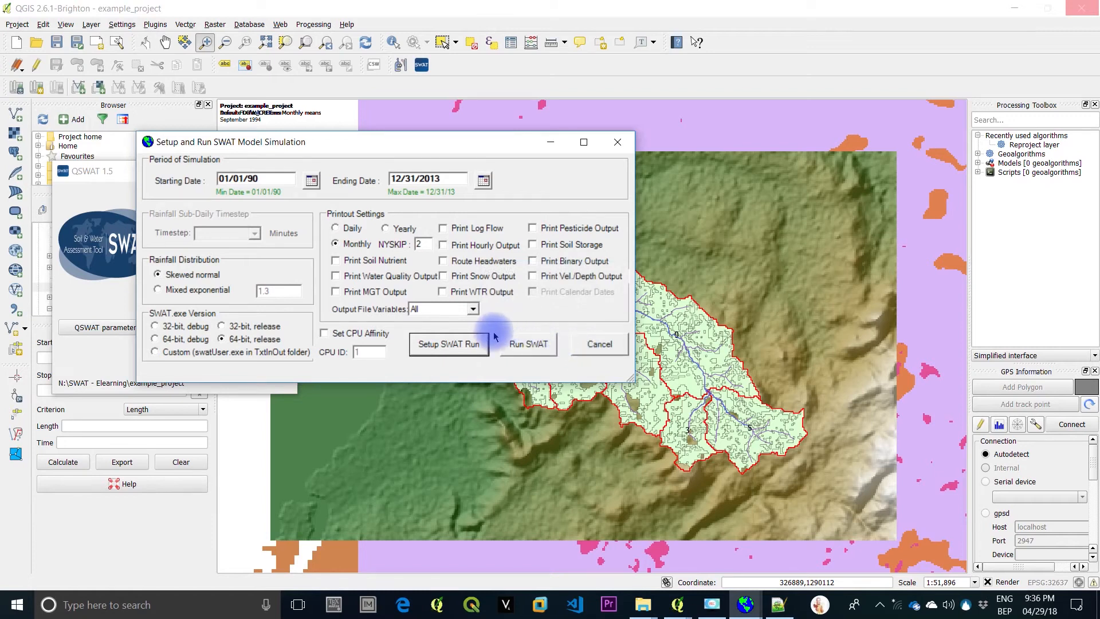
click(547, 350)
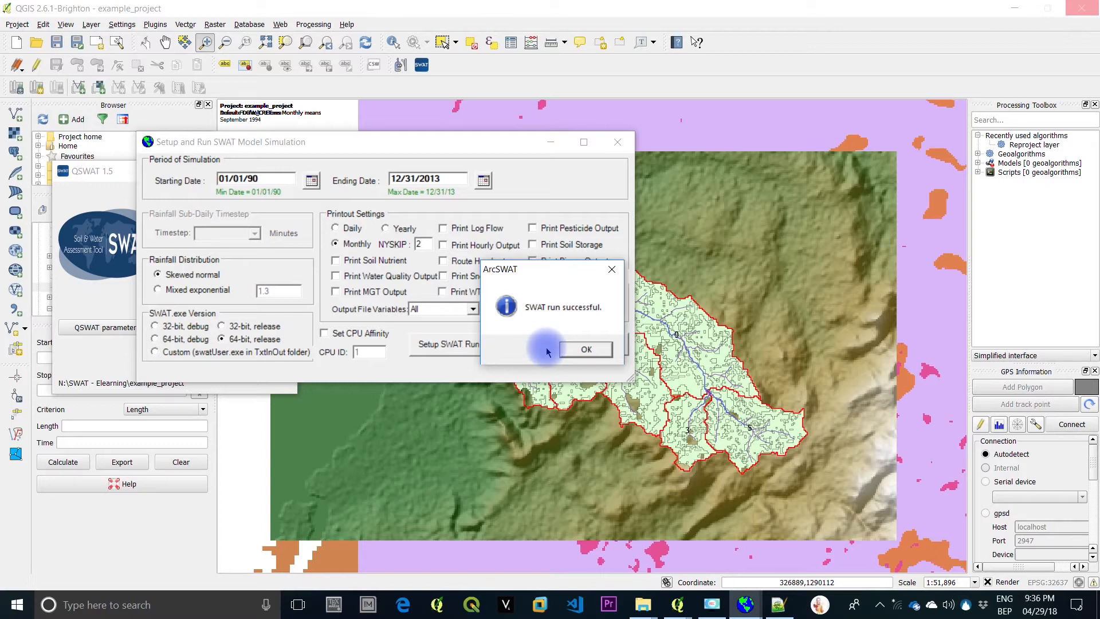
click(586, 350)
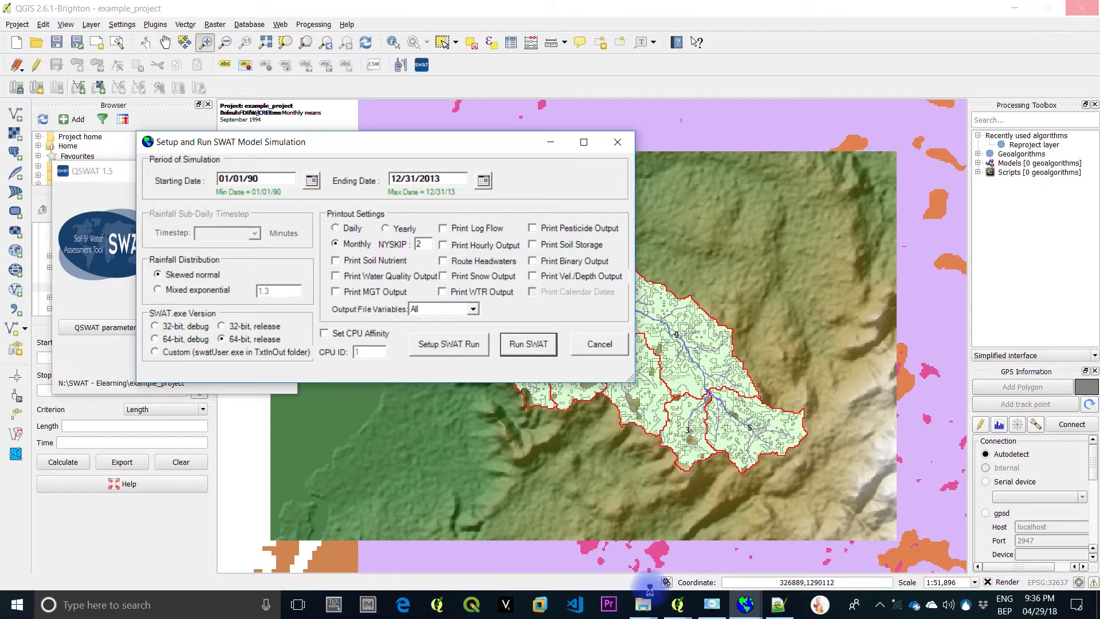
Switch to the TxtInOut folder in File Explorer and search it for "wat"
mouse_move(644, 609)
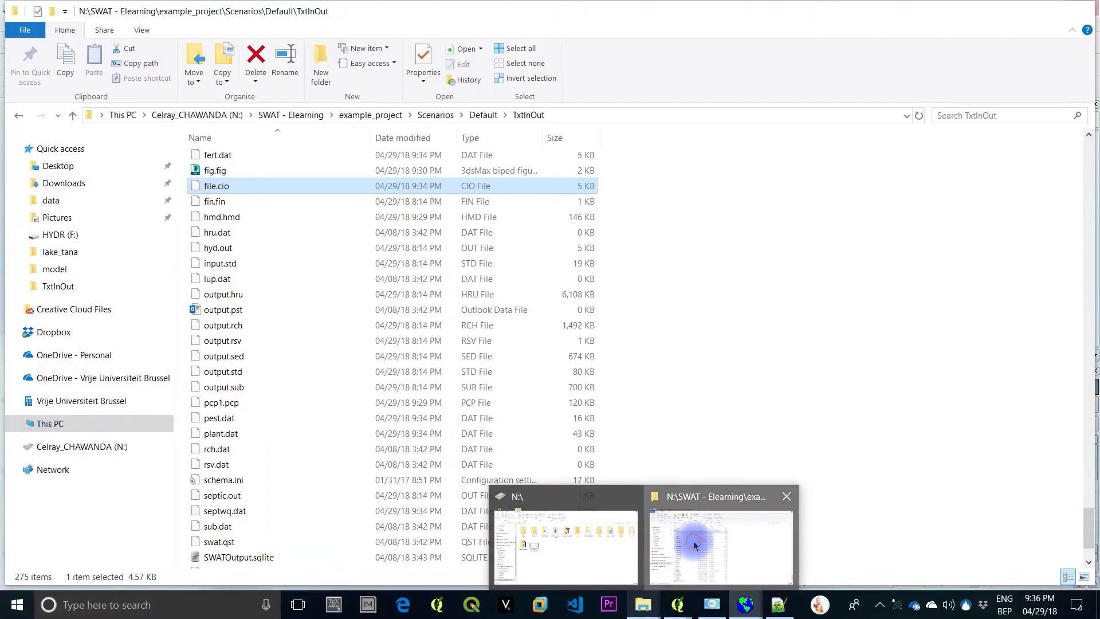
click(721, 541)
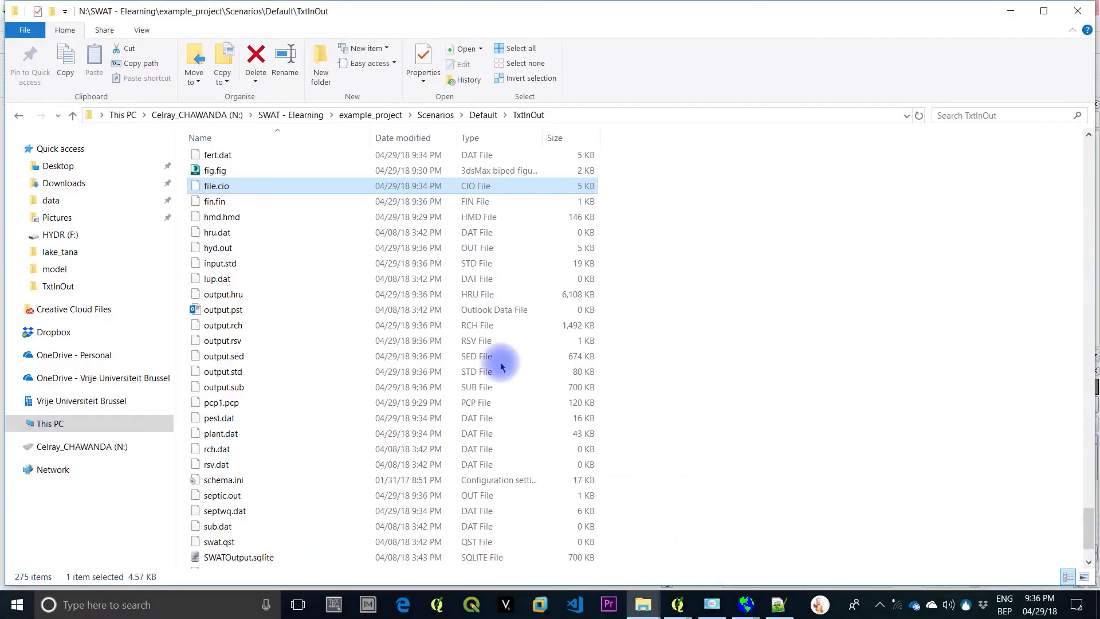
click(803, 265)
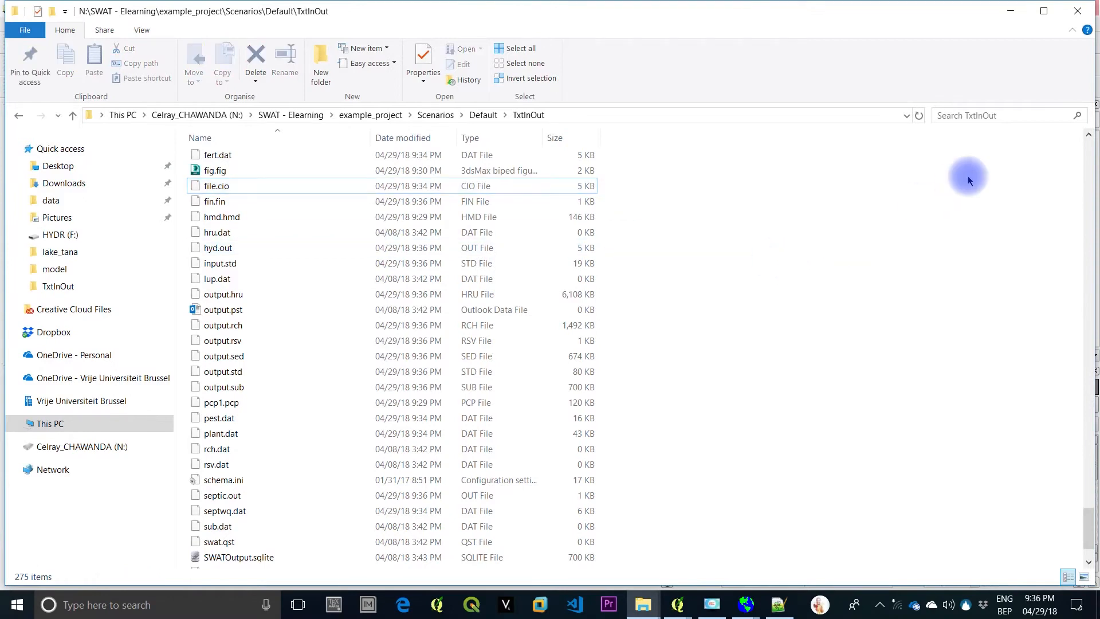
click(990, 116)
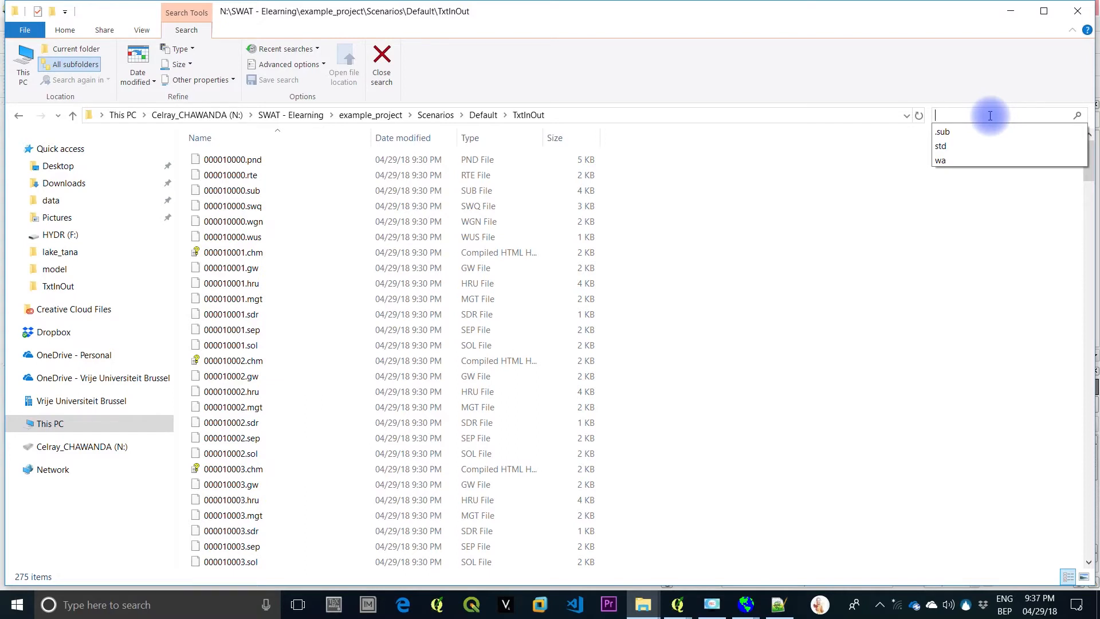
text(wat)
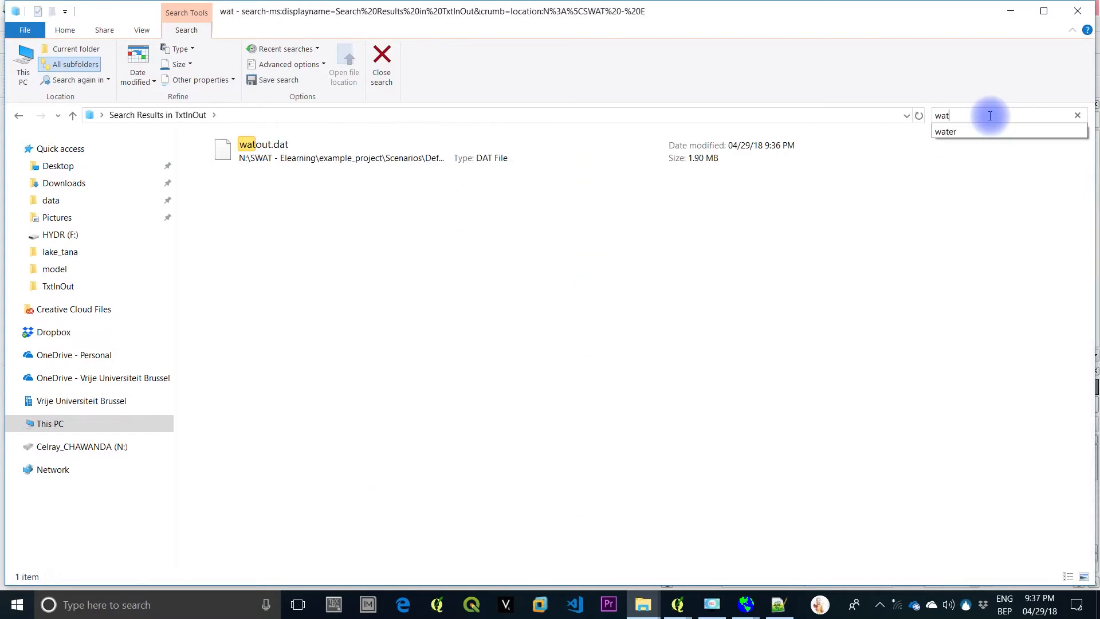
Open watout.dat in Notepad++, reload the modified output.sub and watout.dat files, and view the start of watout.dat
click(306, 155)
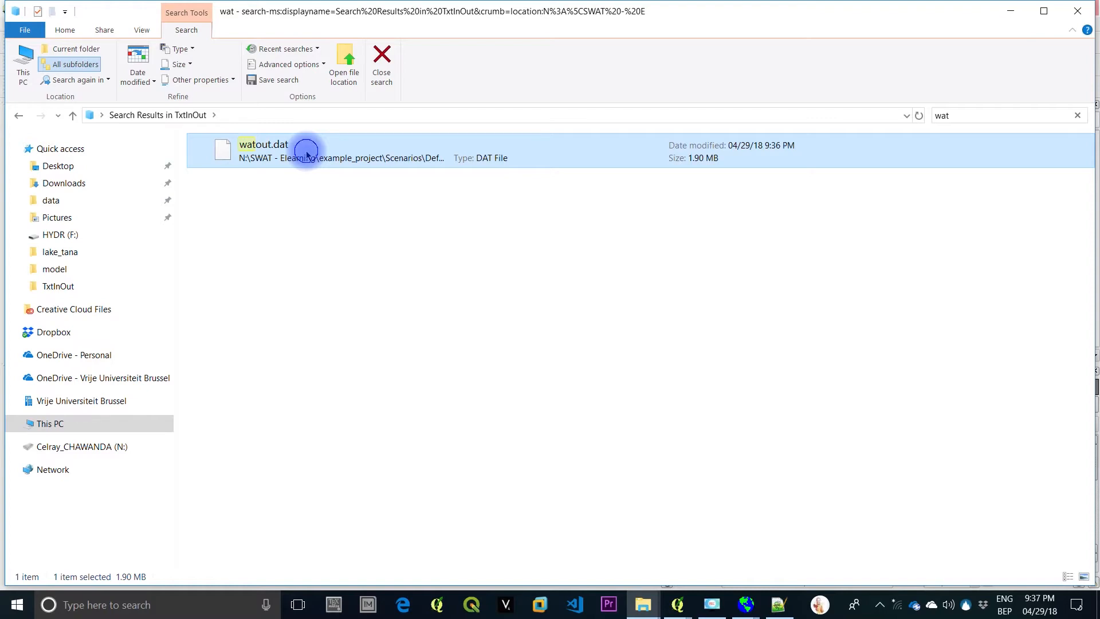
right_click(306, 153)
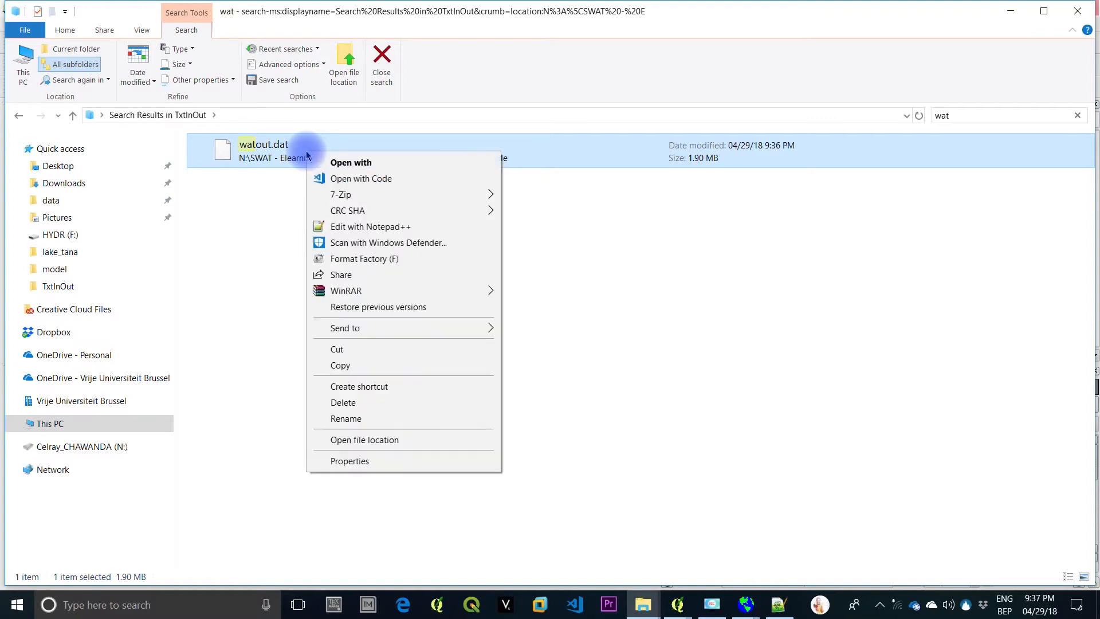
click(366, 227)
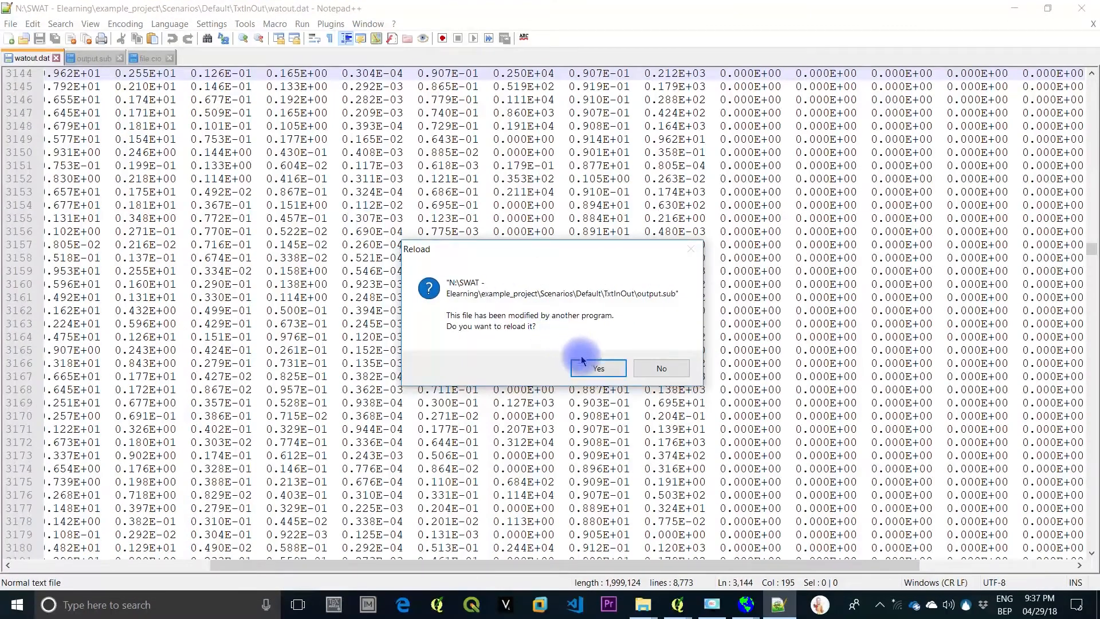
click(596, 368)
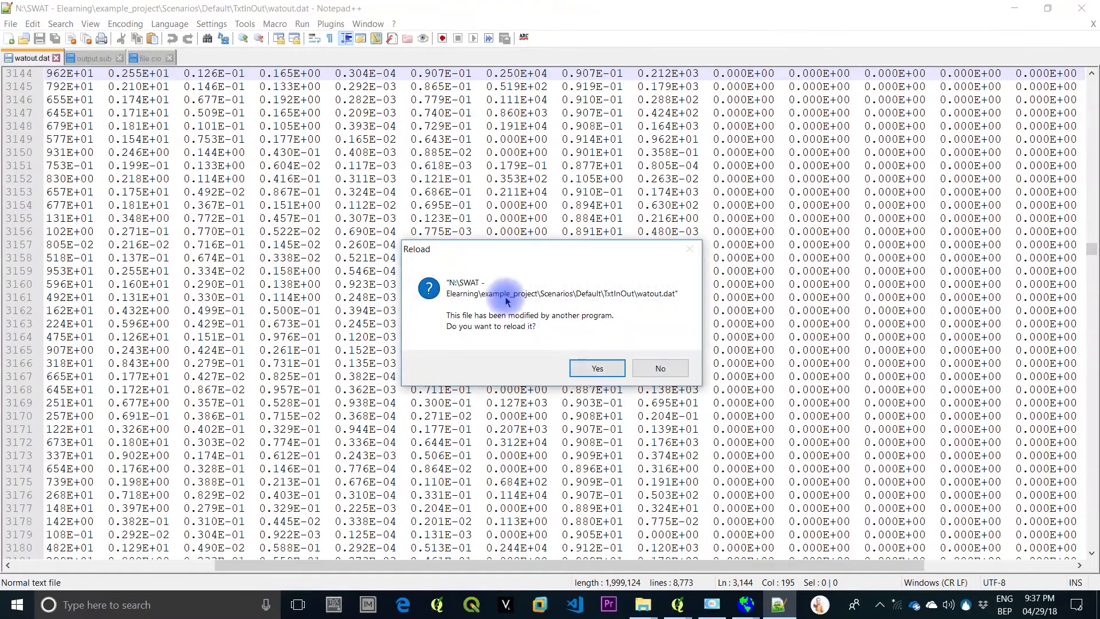
click(599, 367)
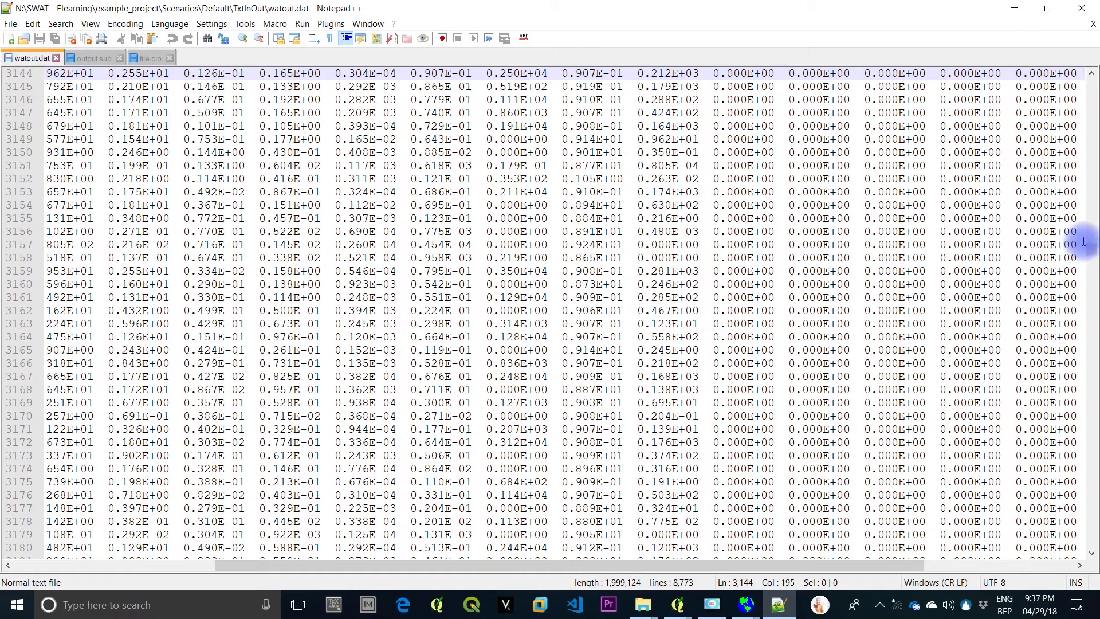
drag(1091, 248, 1092, 80)
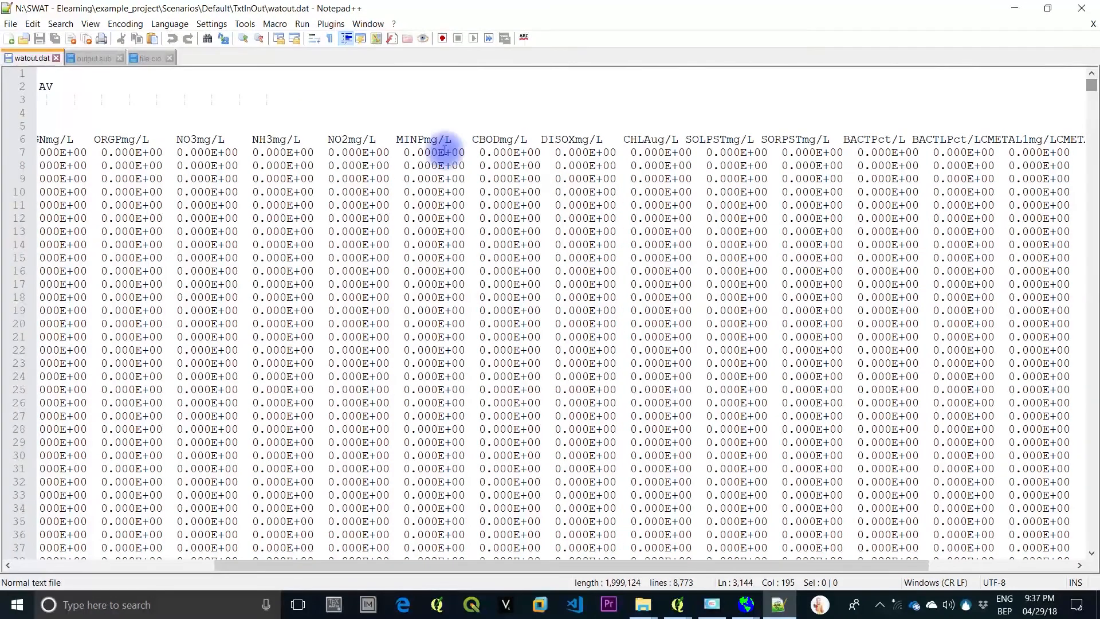
Review the first columns and header of watout.dat, and close Notepad++
scroll(319, 278, left, 5)
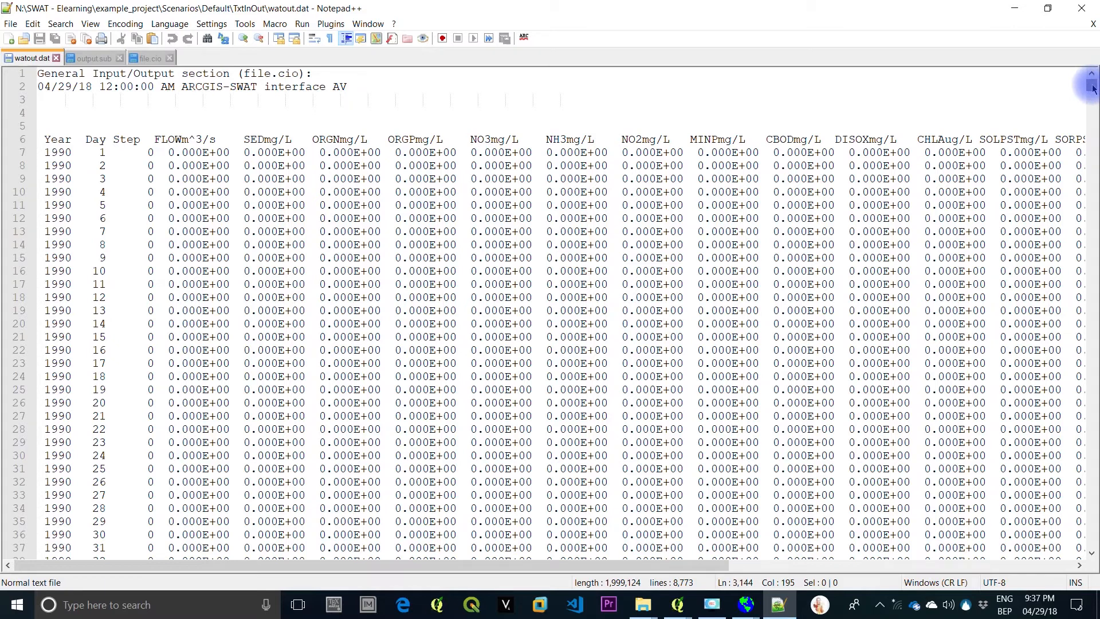
mouse_move(1092, 87)
mouse_down()
mouse_move(1094, 217)
mouse_move(1091, 83)
mouse_up()
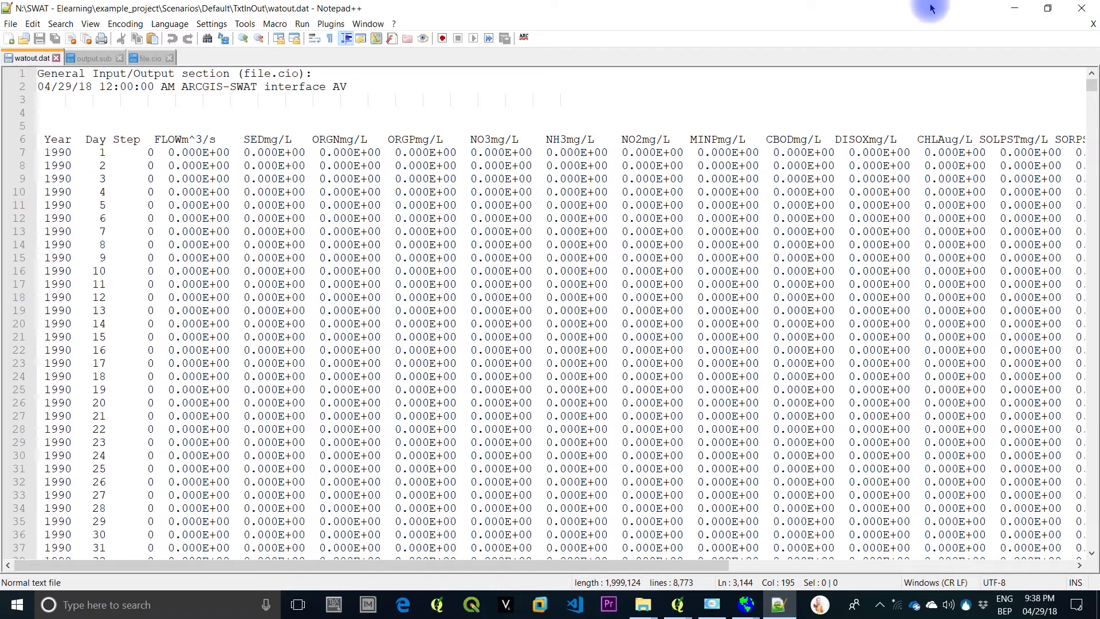
click(1082, 9)
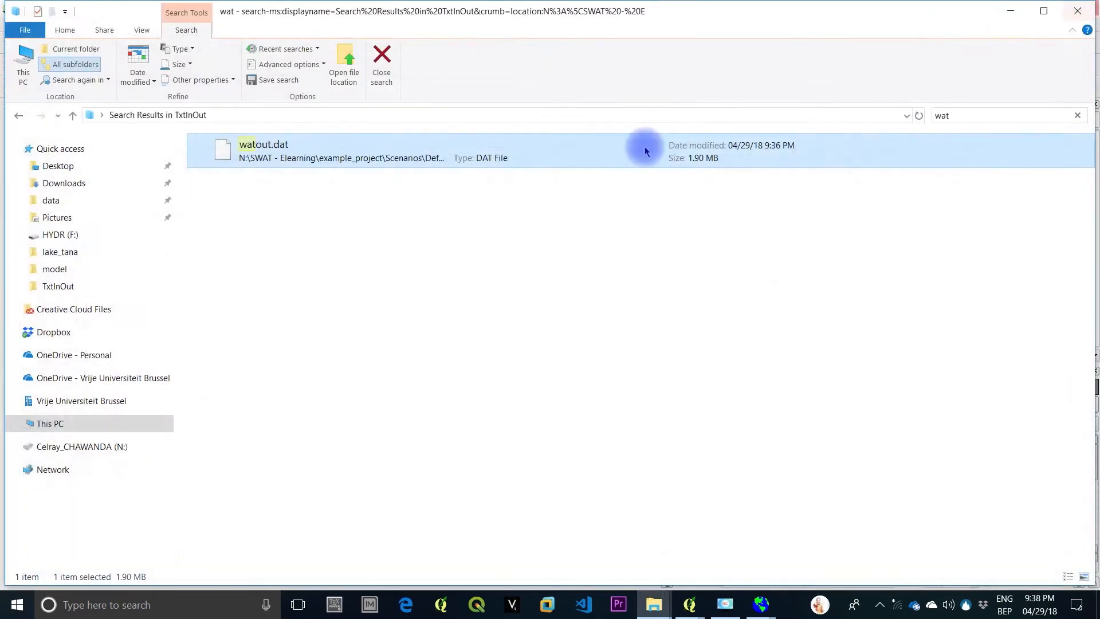
Search the TxtInOut folder for ".sub" and open output.sub in Notepad++
click(988, 120)
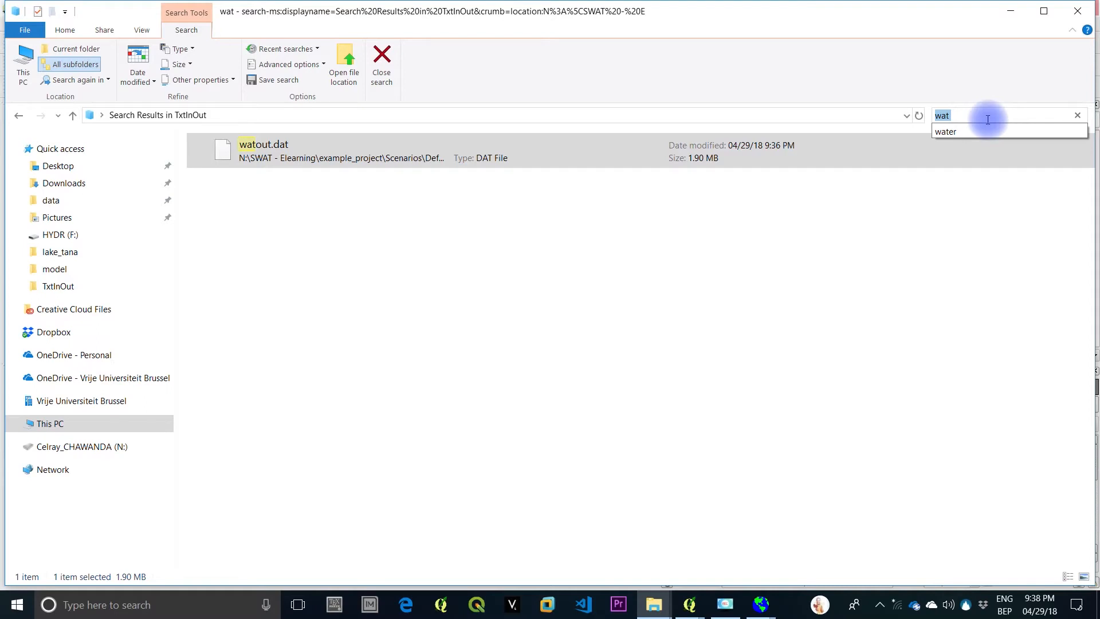
text(.sub)
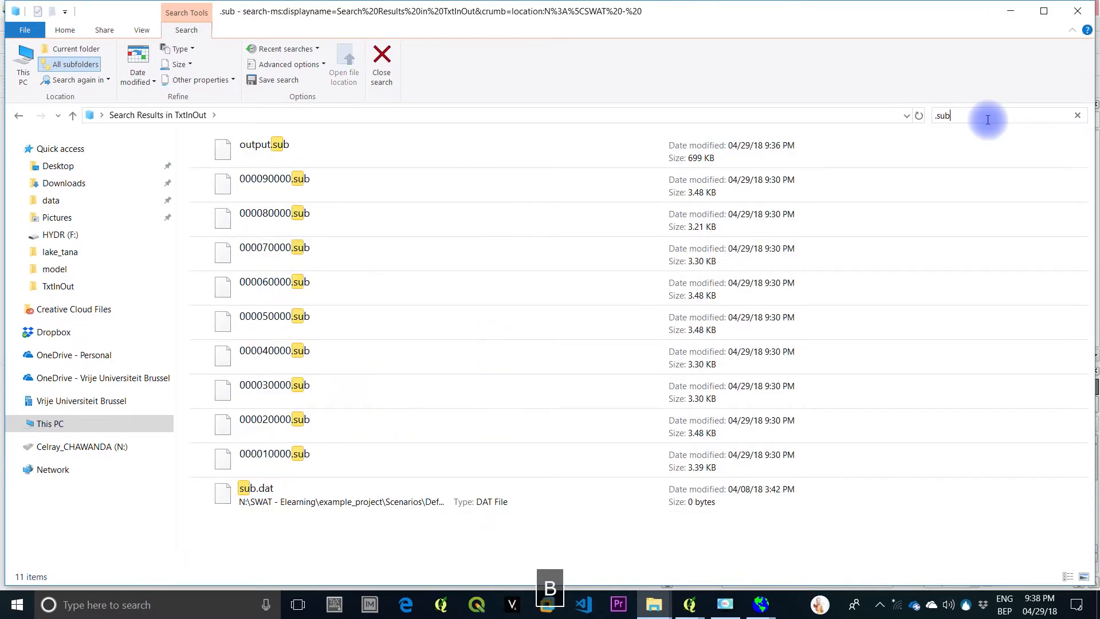
click(322, 150)
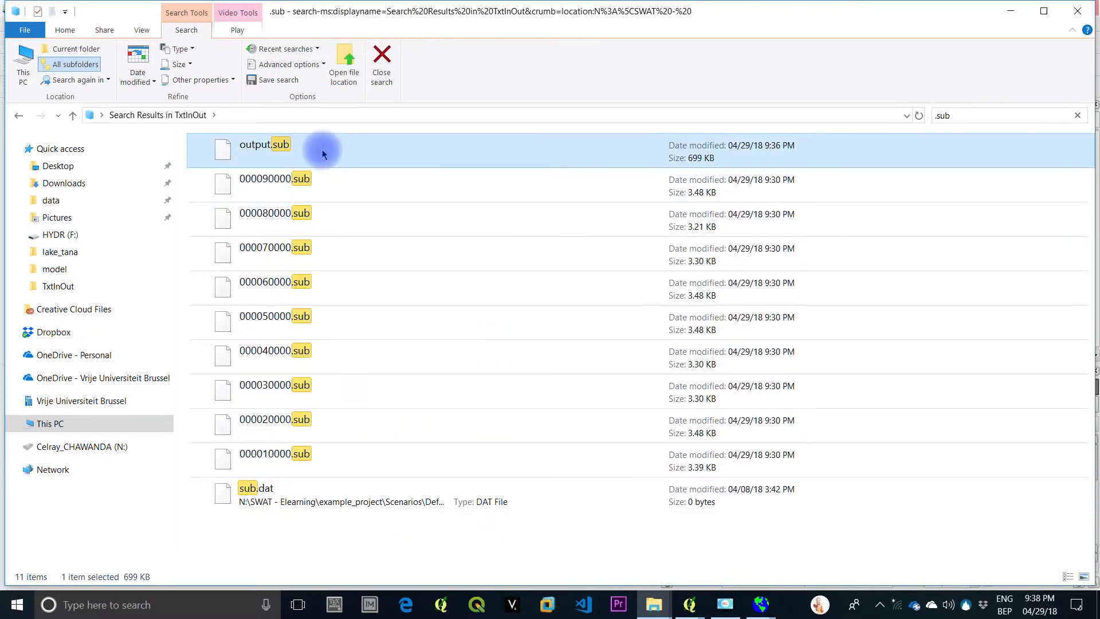
right_click(322, 149)
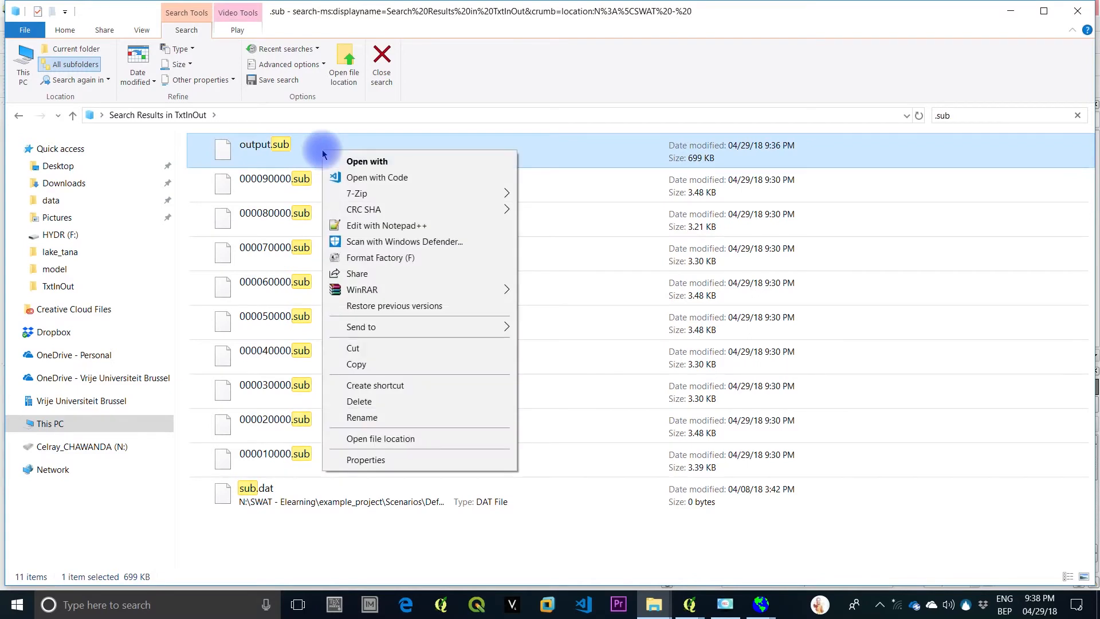
click(393, 225)
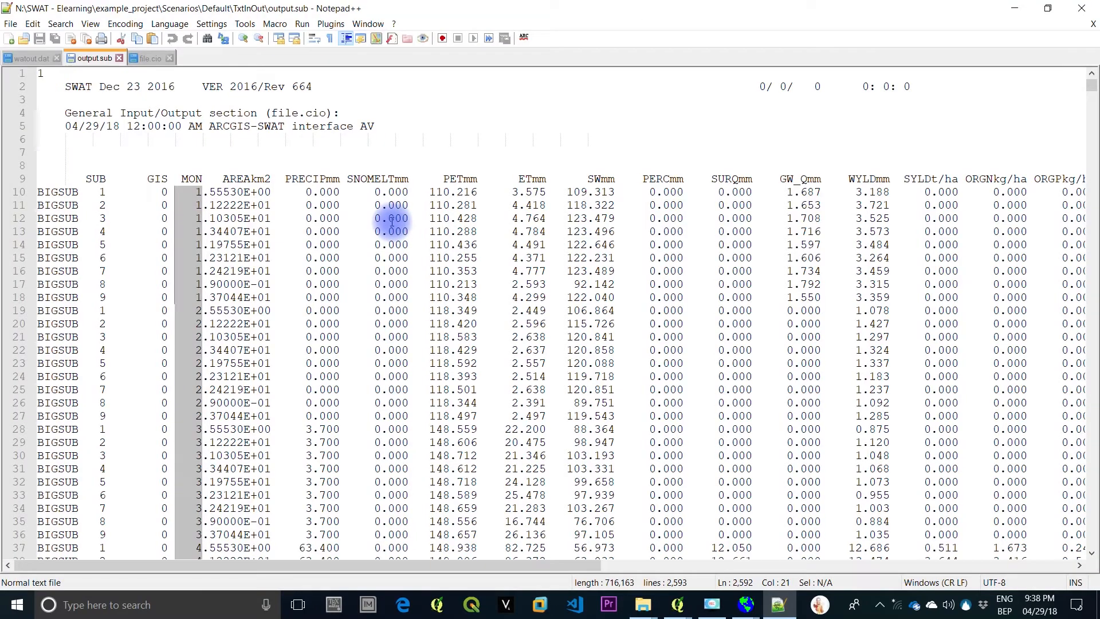
Examine the monthly and yearly subbasin records in output.sub, and minimize Notepad++ and File Explorer
click(221, 228)
scroll(220, 227, down, 15)
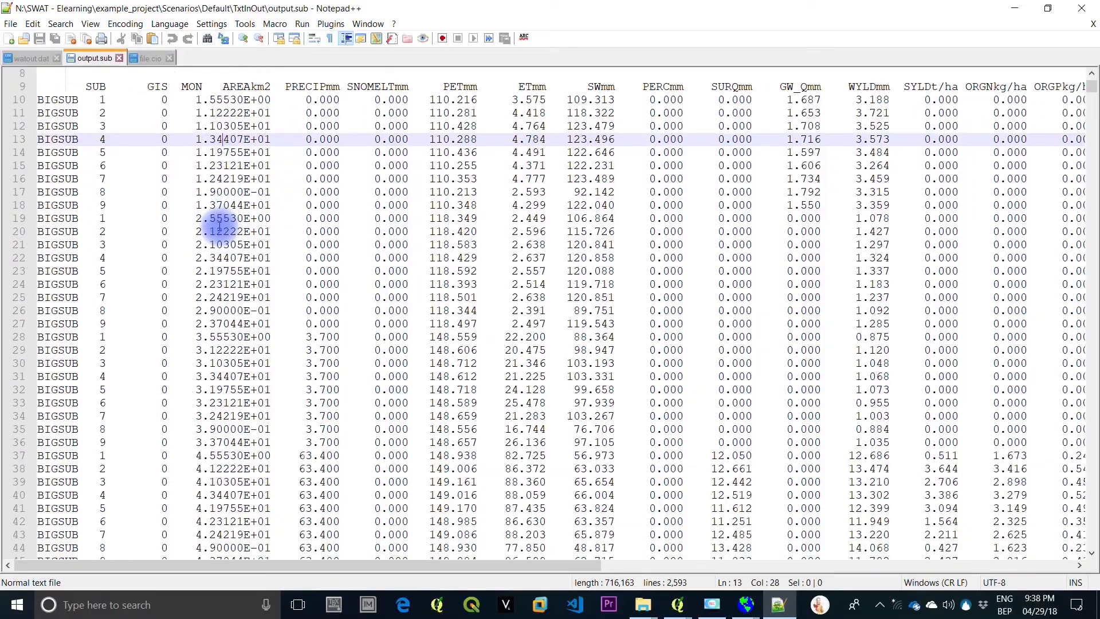
scroll(220, 227, down, 12)
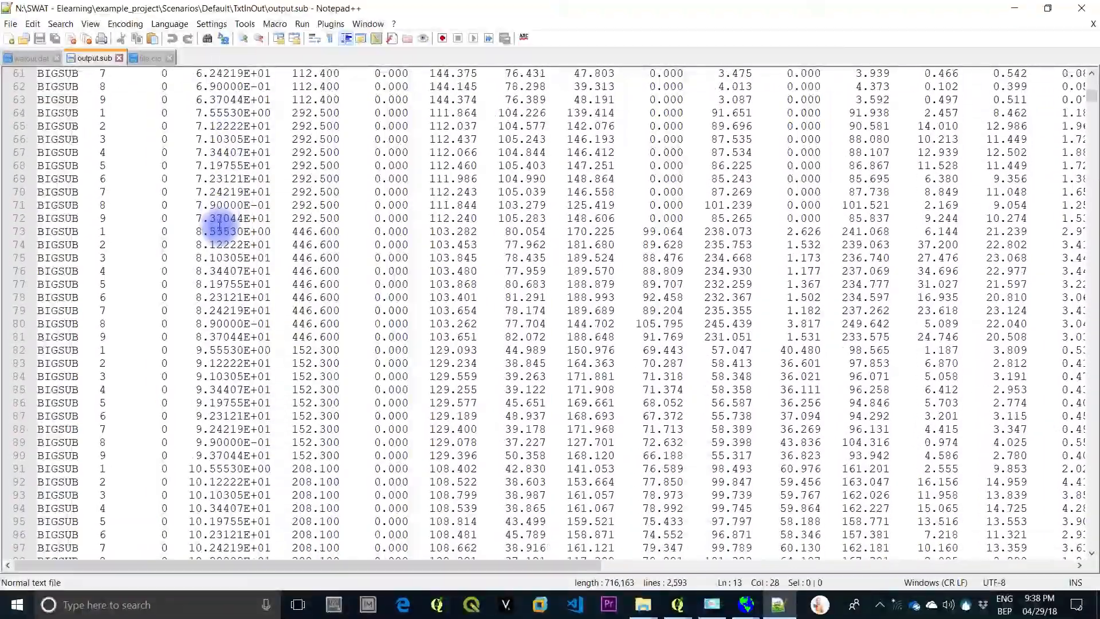
scroll(220, 226, up, 11)
scroll(220, 227, up, 16)
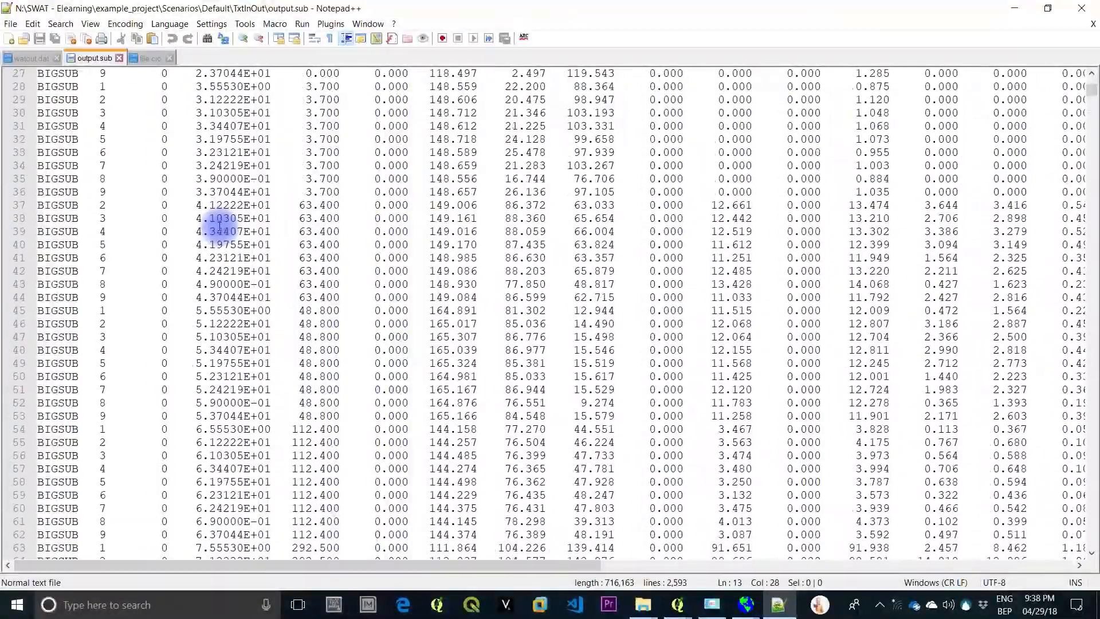
scroll(220, 227, right, 3)
scroll(220, 226, left, 3)
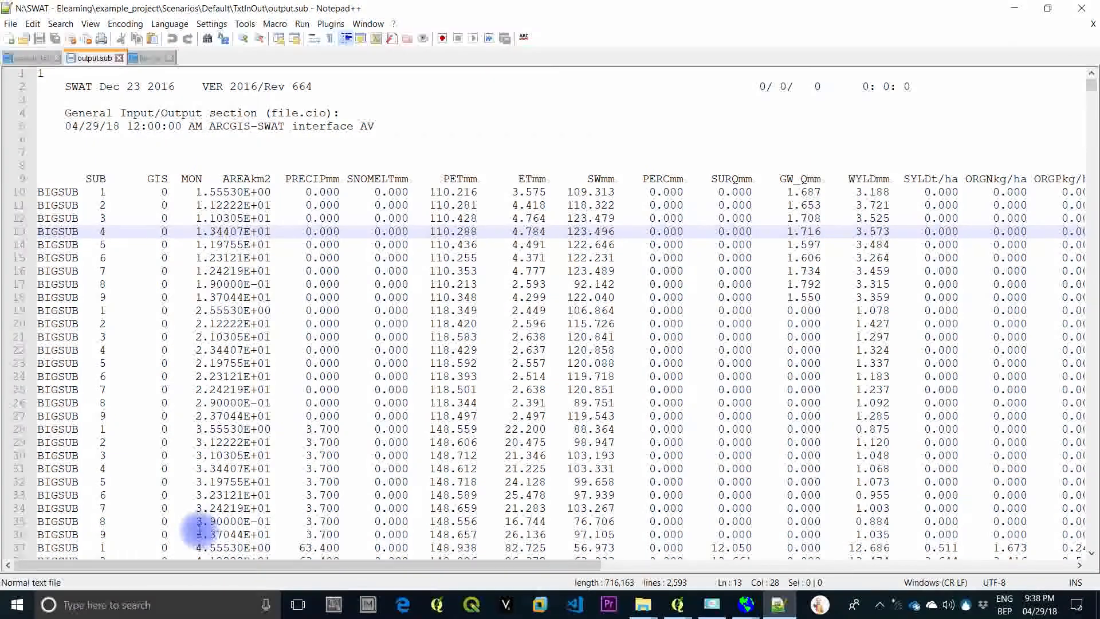
scroll(199, 530, down, 1)
scroll(198, 530, down, 4)
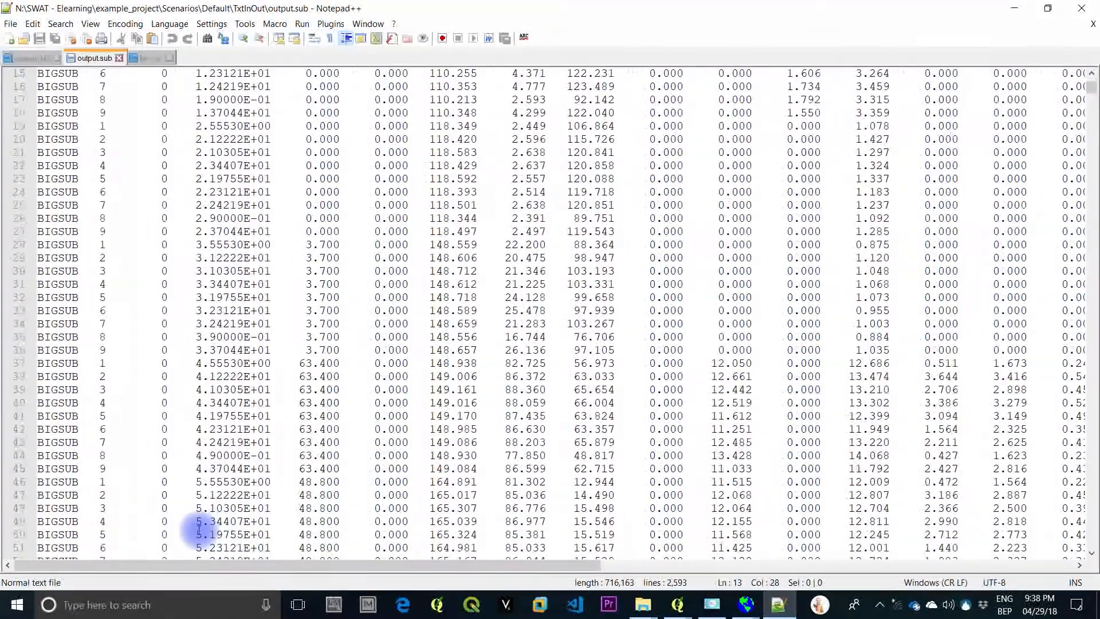
scroll(246, 491, down, 12)
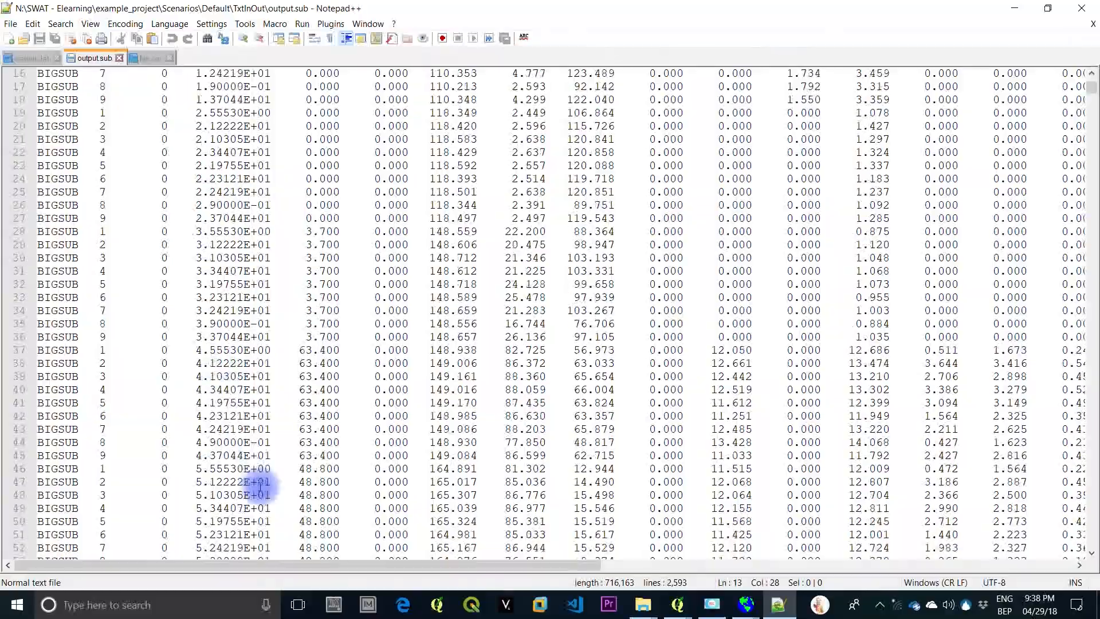
scroll(261, 486, down, 14)
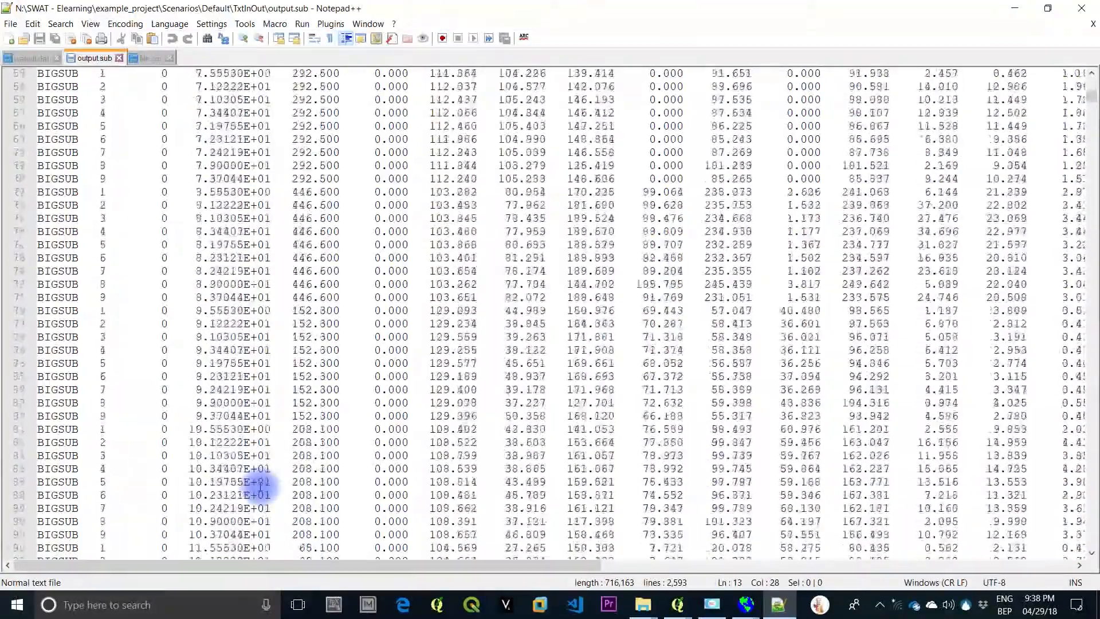
scroll(261, 486, down, 1)
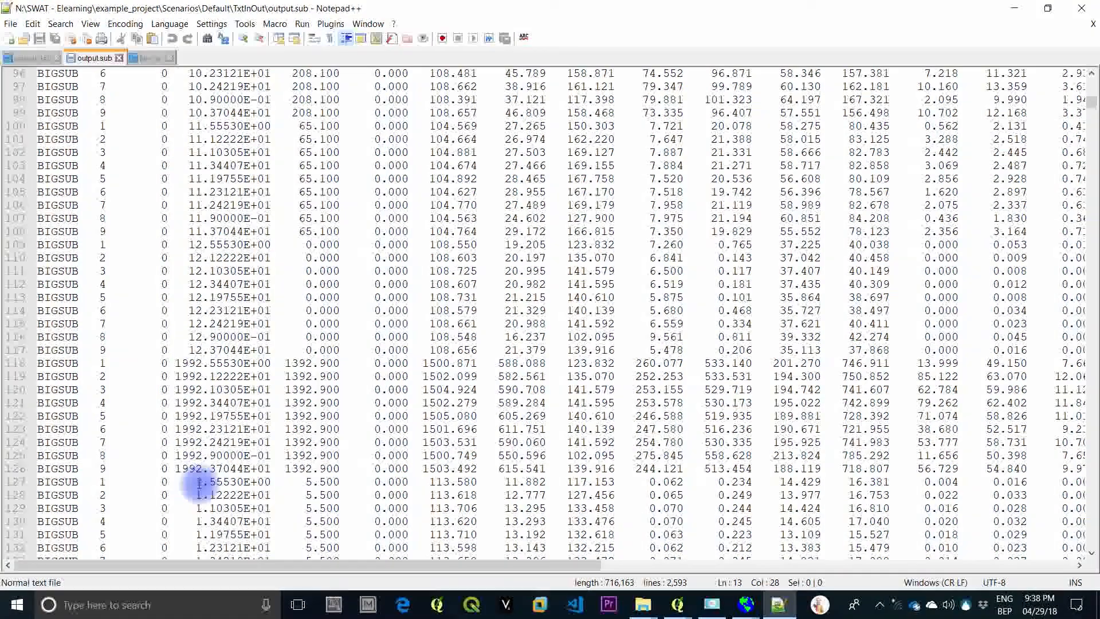
scroll(199, 484, down, 2)
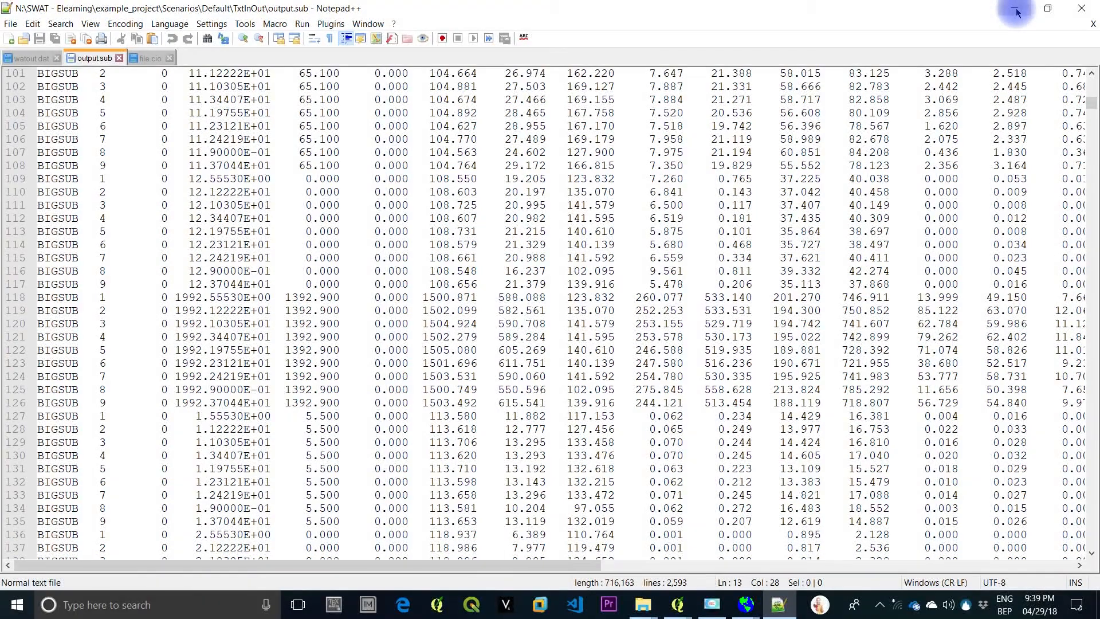
click(1015, 12)
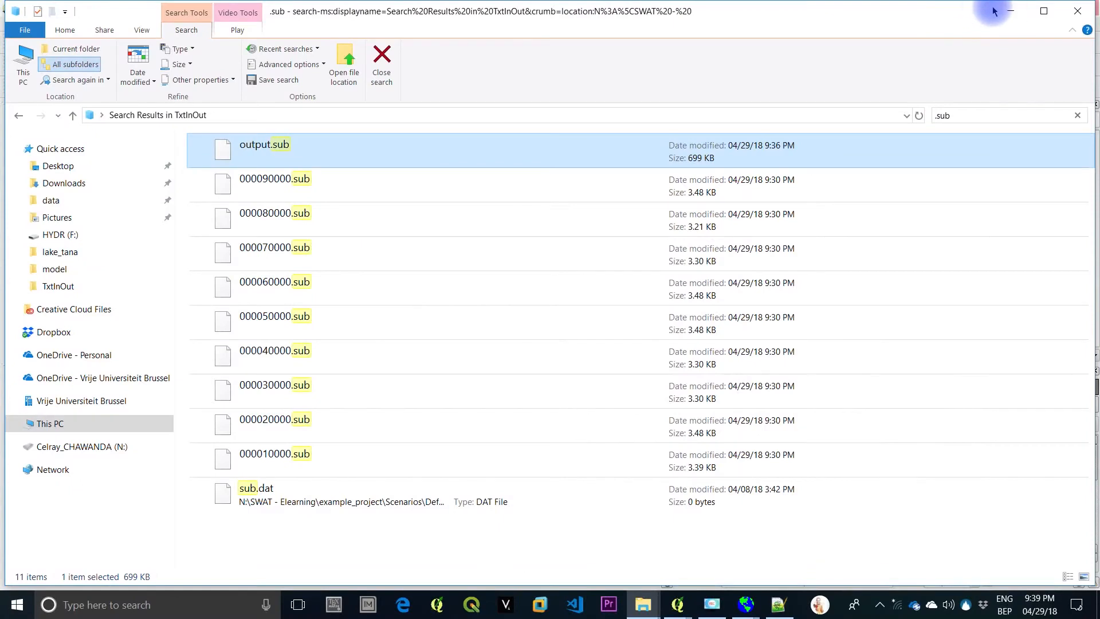
click(1011, 11)
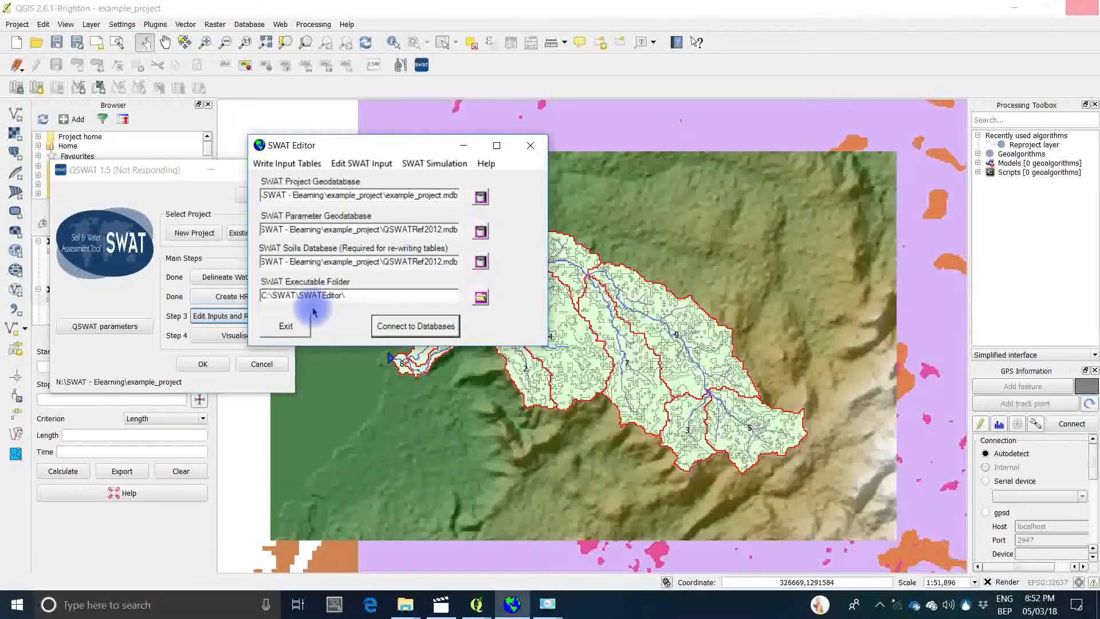
Import the output.rch, output.sub and output.hru files into the SWAT output database, and acknowledge the finished import
click(427, 165)
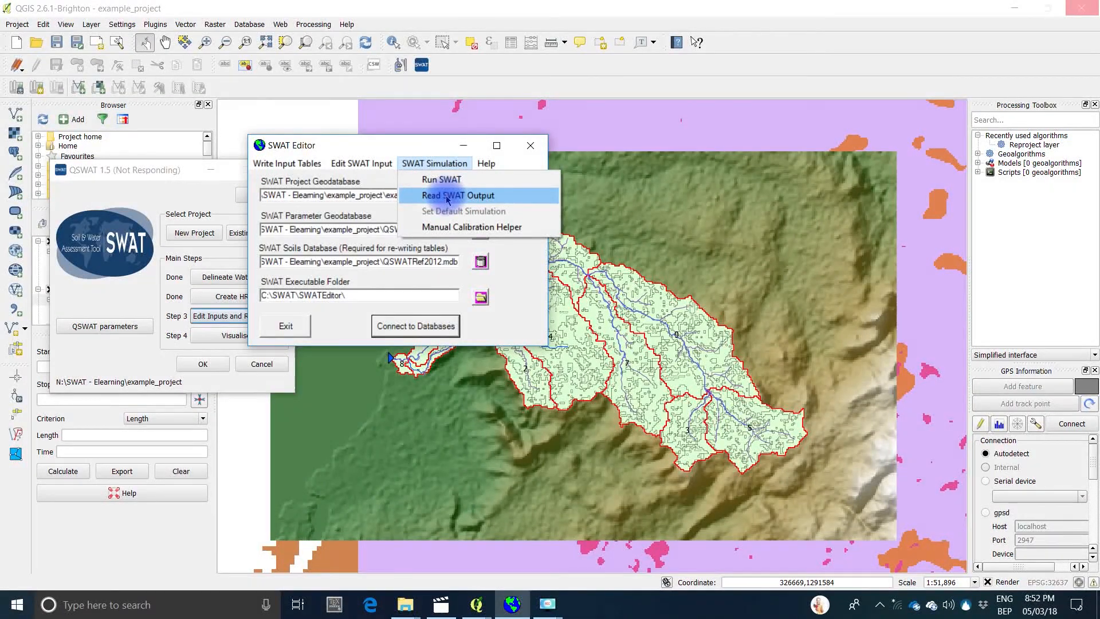
click(448, 198)
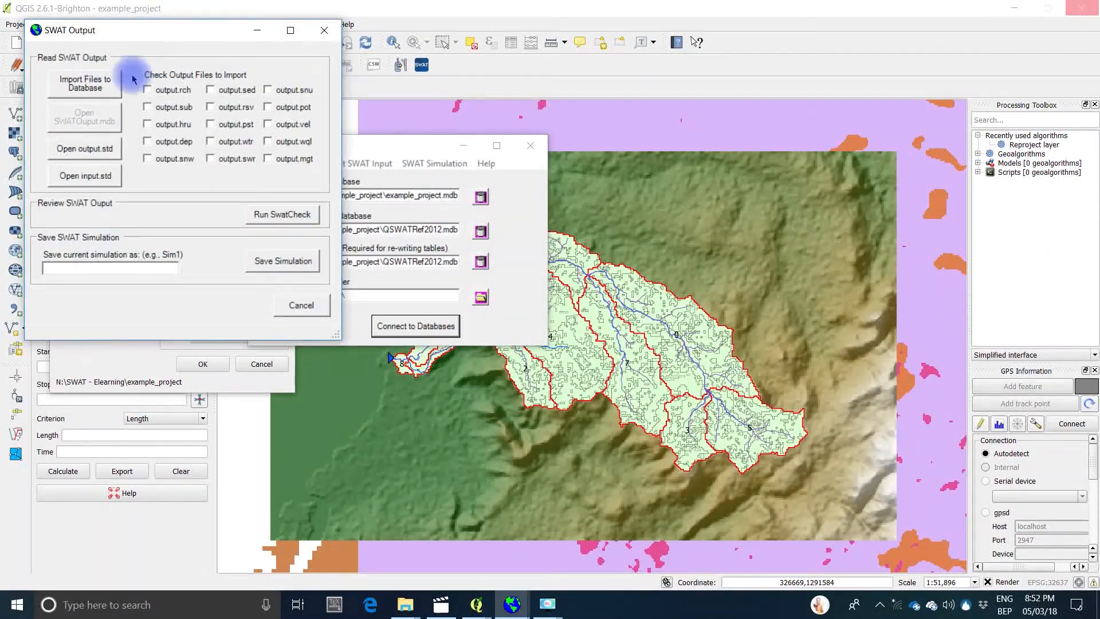
click(148, 90)
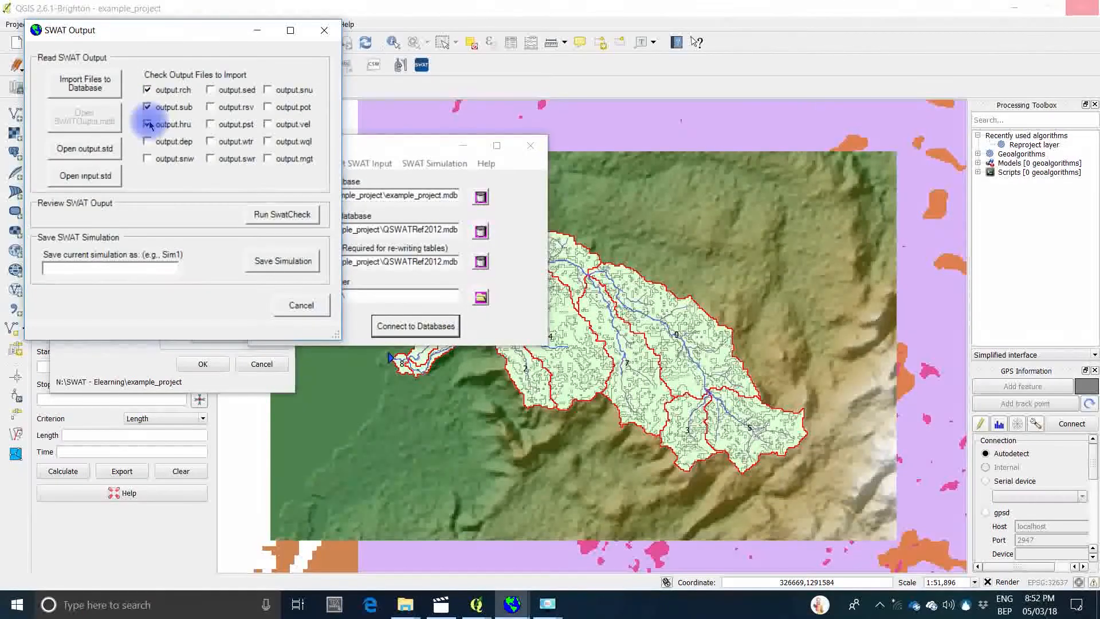
click(101, 89)
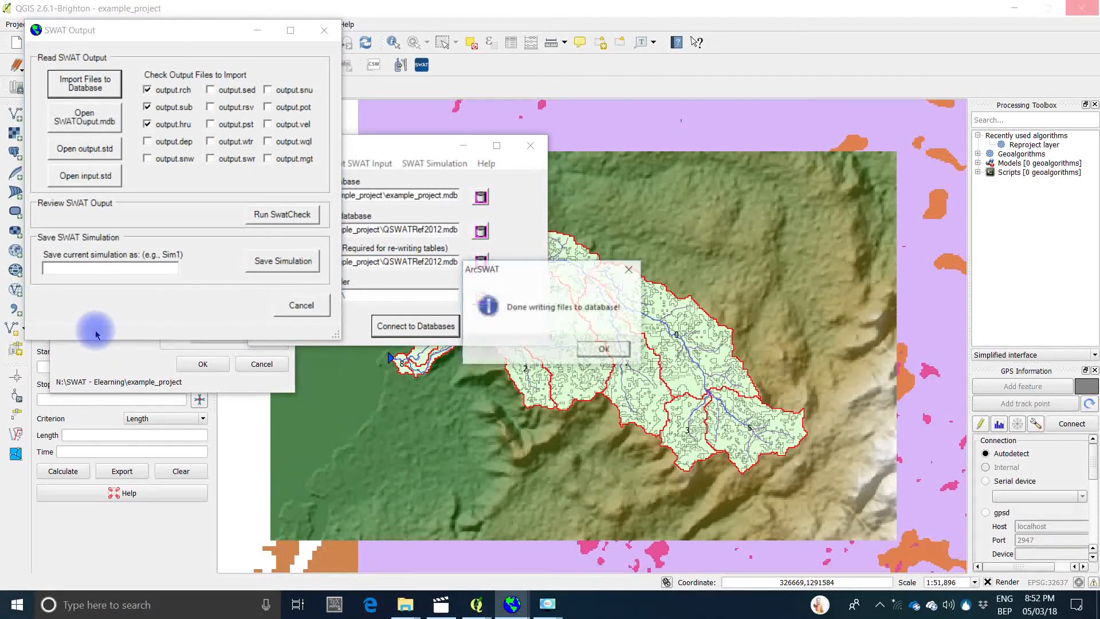
click(614, 353)
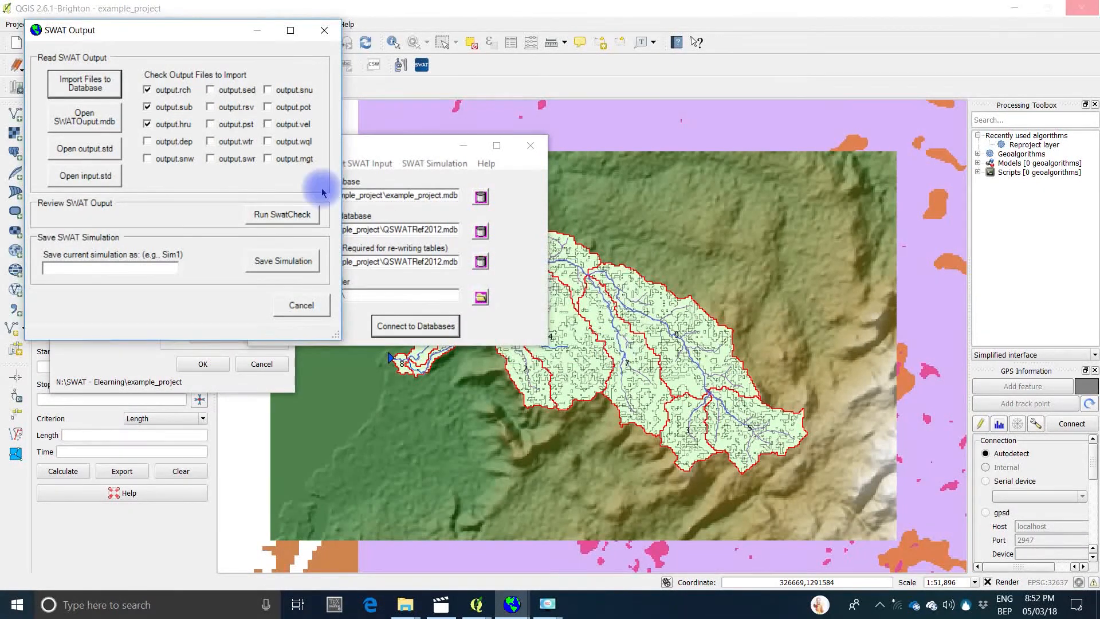
Exit SWAT Editor and open the Visualise Results dialog from QSWAT, placing it over the map
click(325, 33)
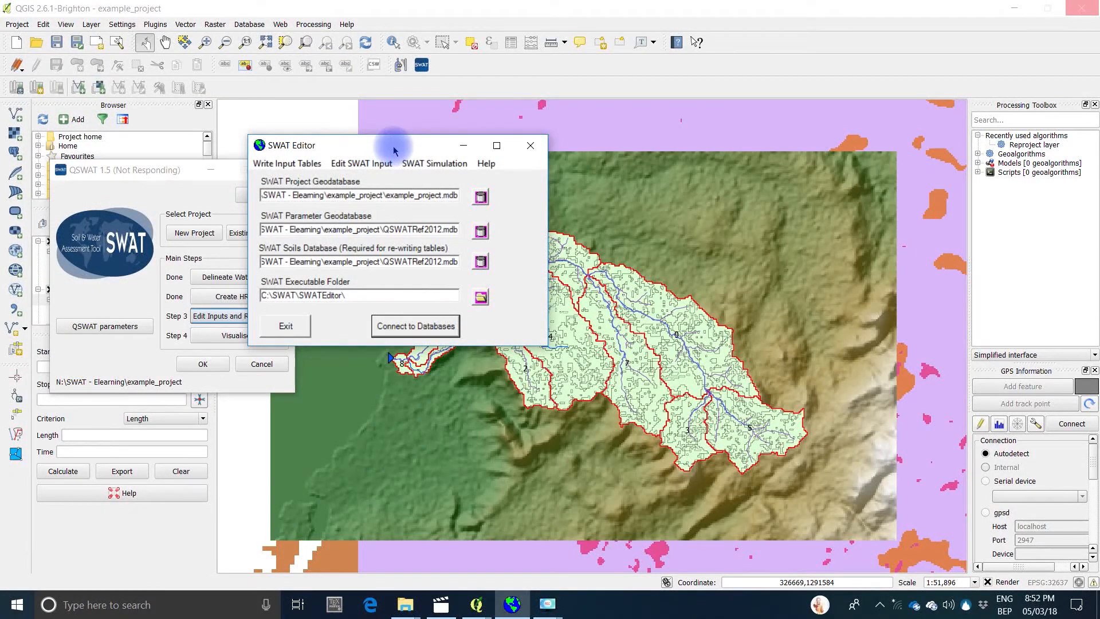
click(289, 329)
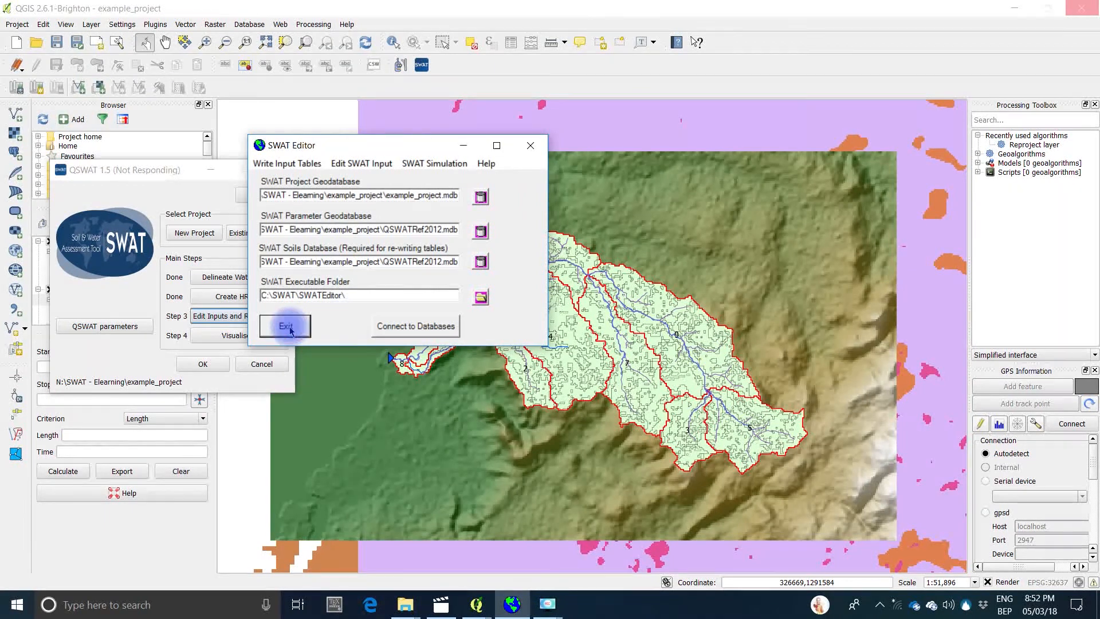
click(267, 335)
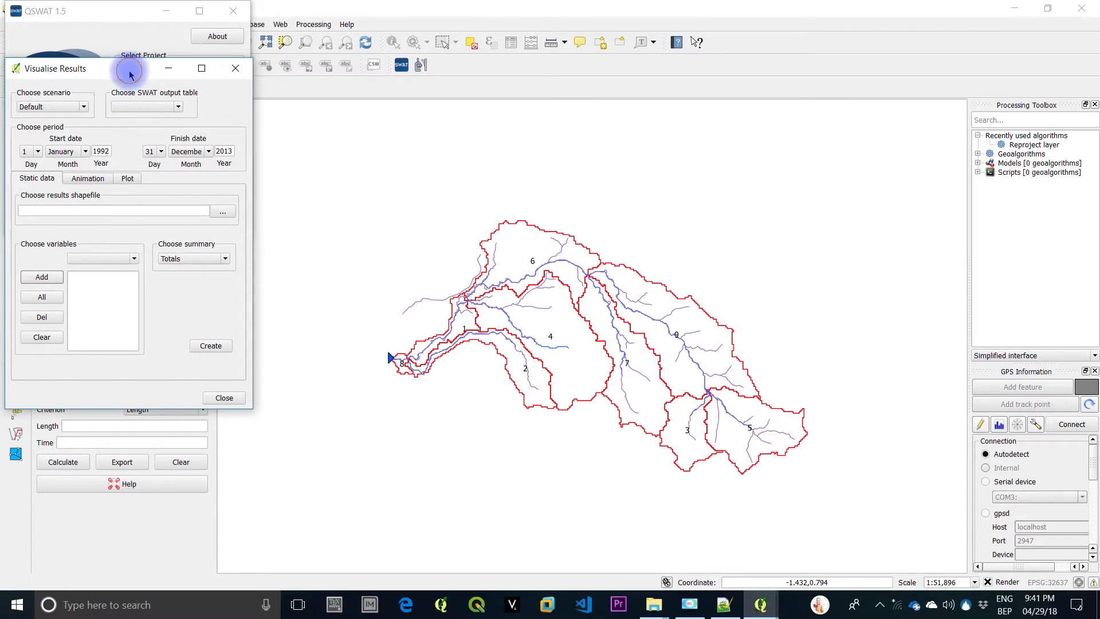
drag(130, 71, 670, 136)
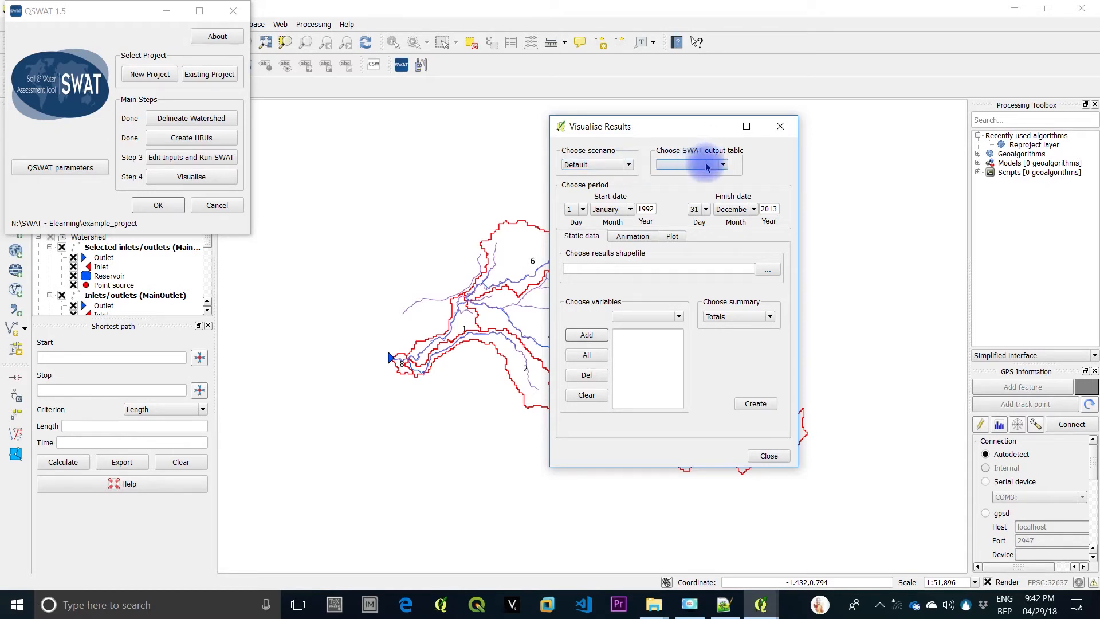
Choose the rch output table with a Monthly means summary, and add FLOW_OUTcms to the static data variables
click(724, 166)
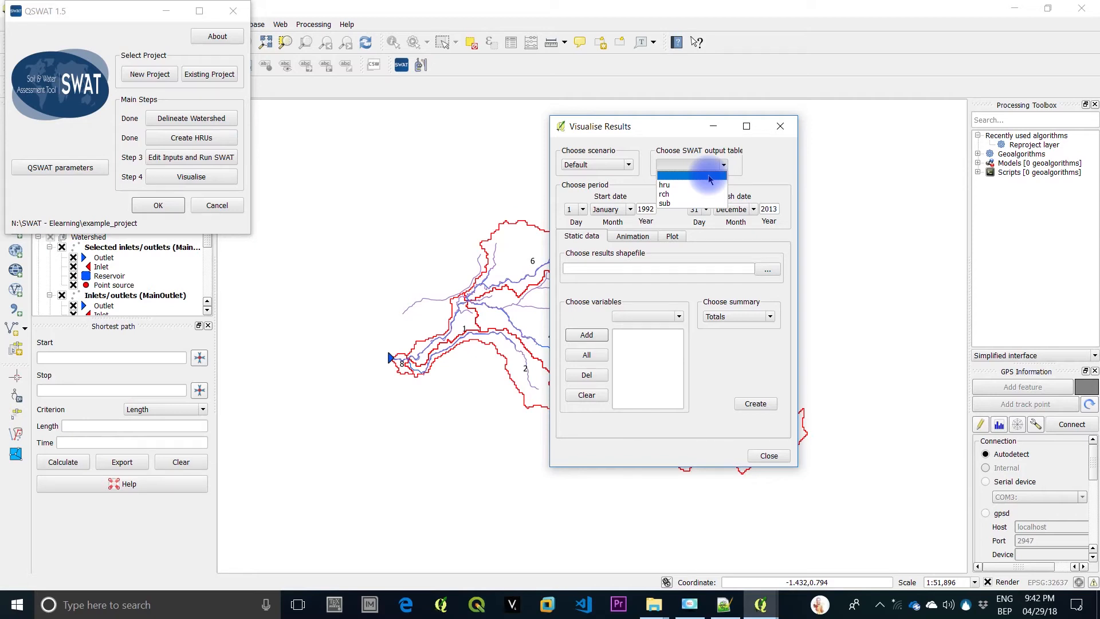
click(676, 194)
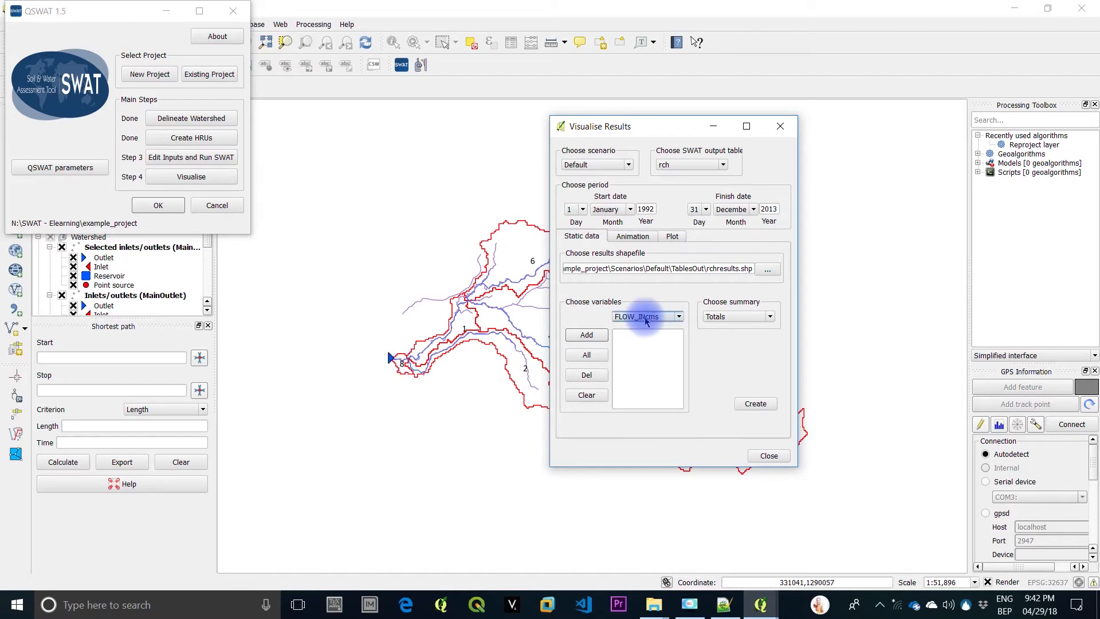
click(676, 317)
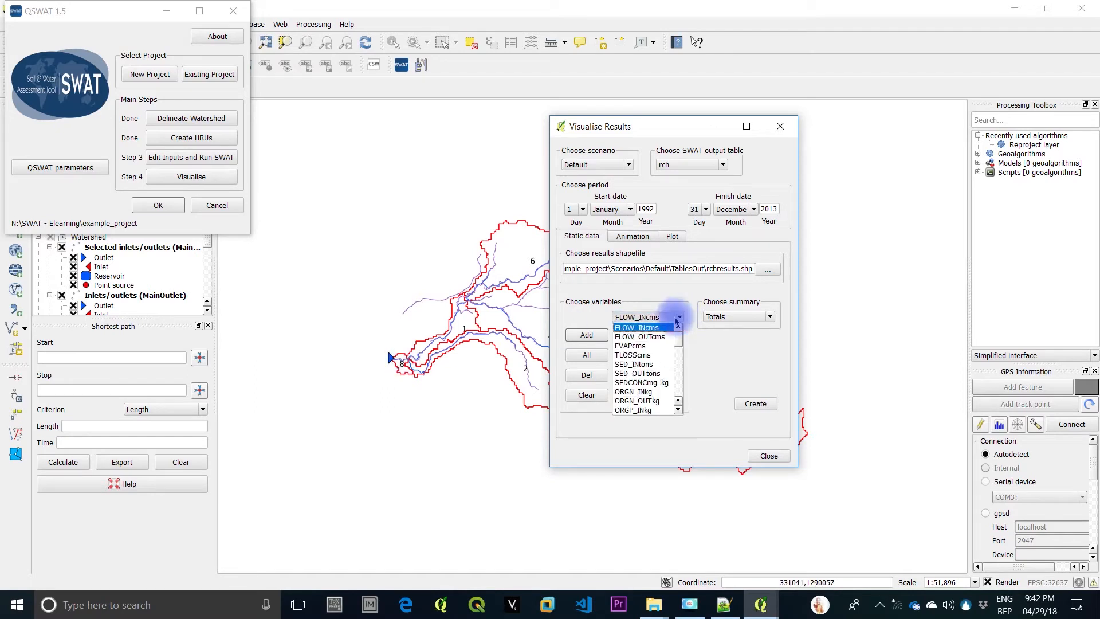
click(661, 338)
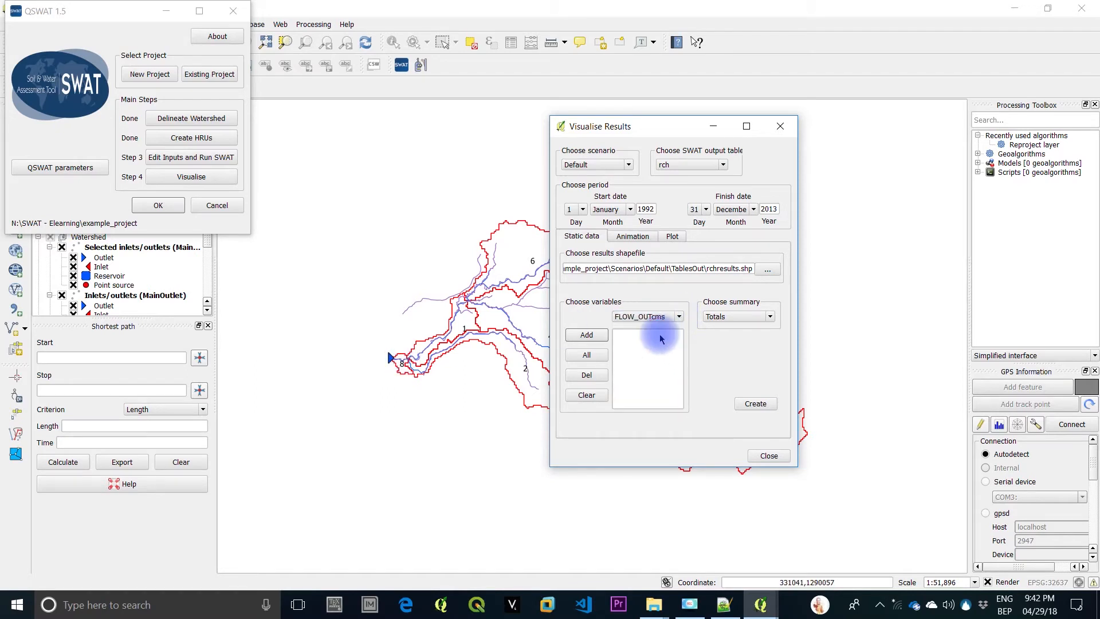
click(770, 317)
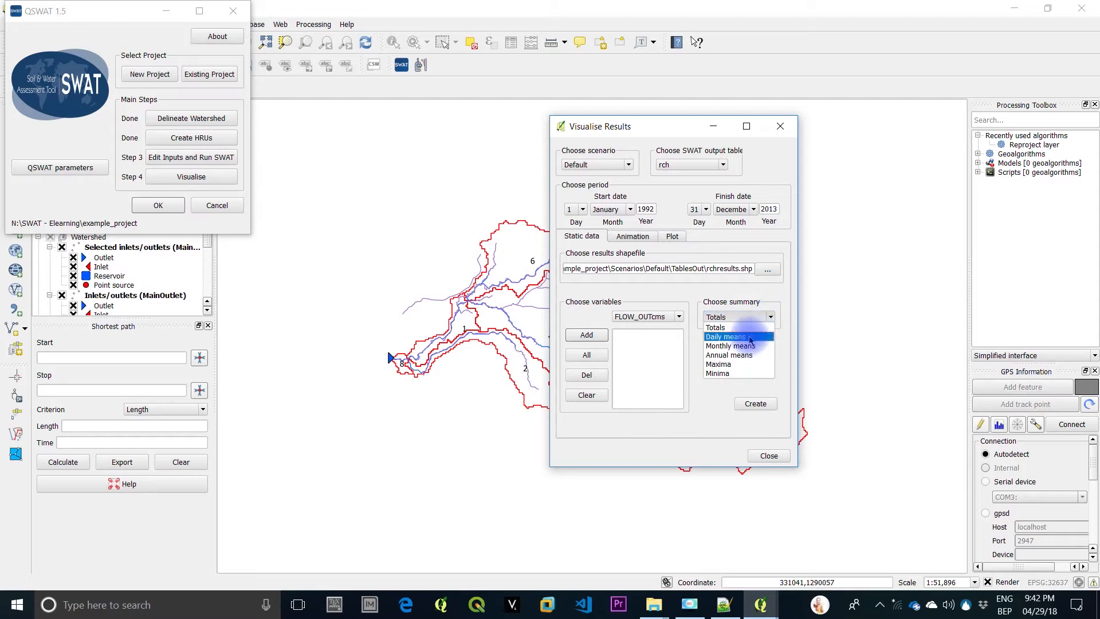
click(748, 347)
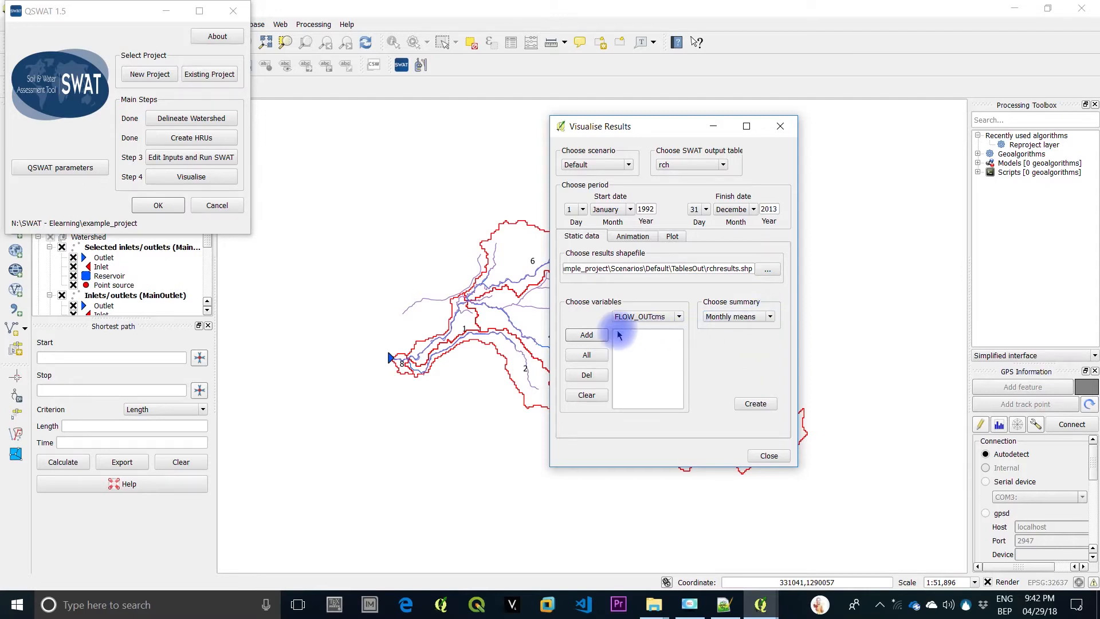
click(587, 335)
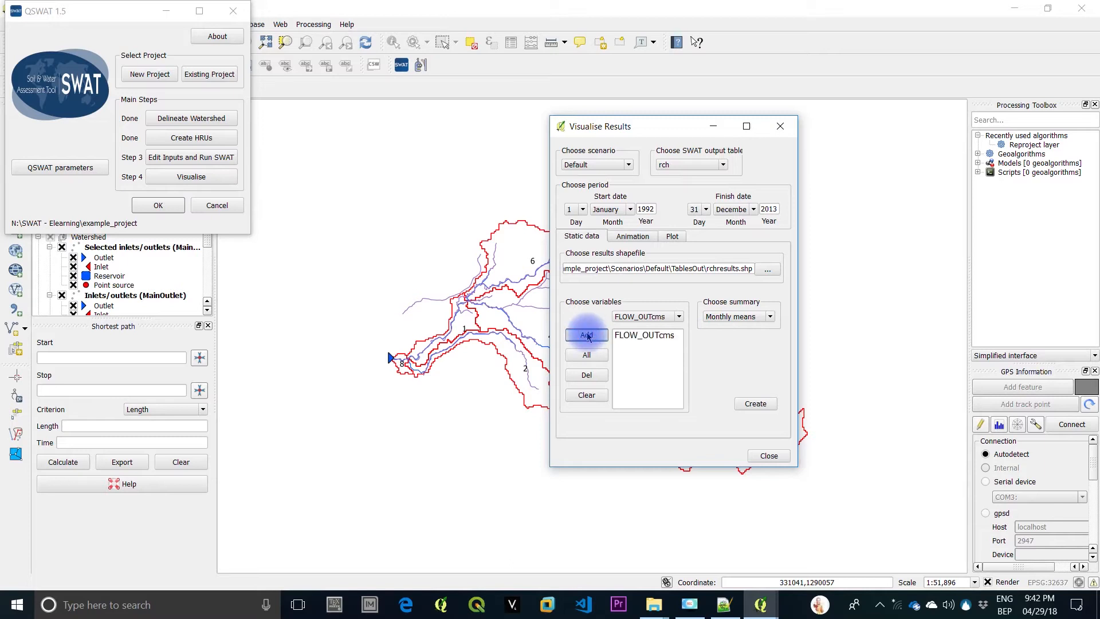
Create the monthly-means FLOW_OUTcms results map, overwriting the existing rchresults.shp
click(639, 337)
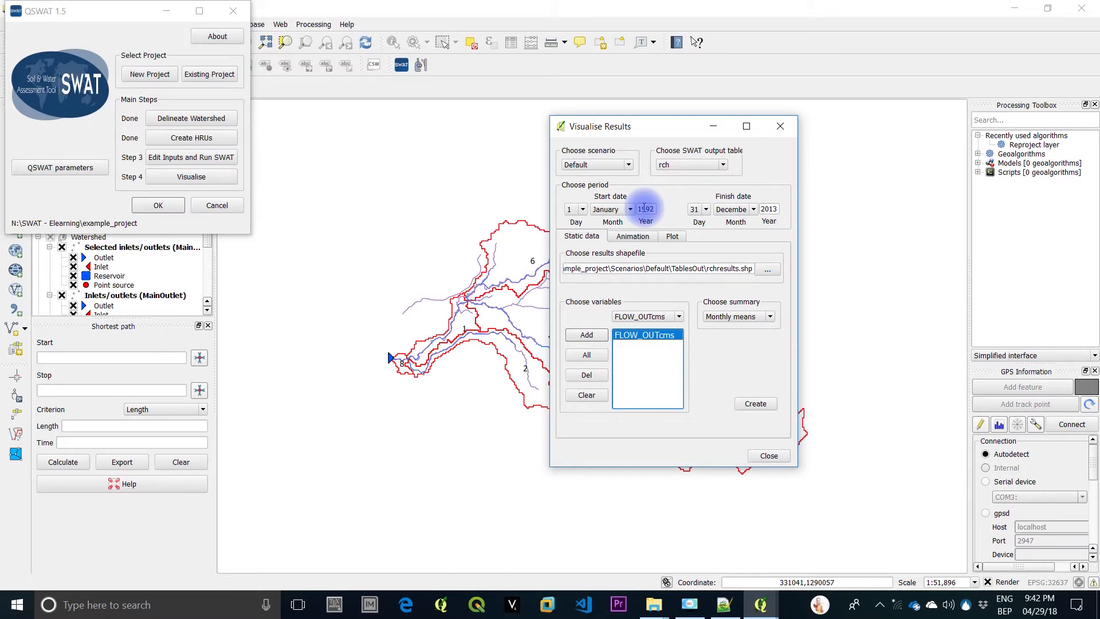
click(768, 407)
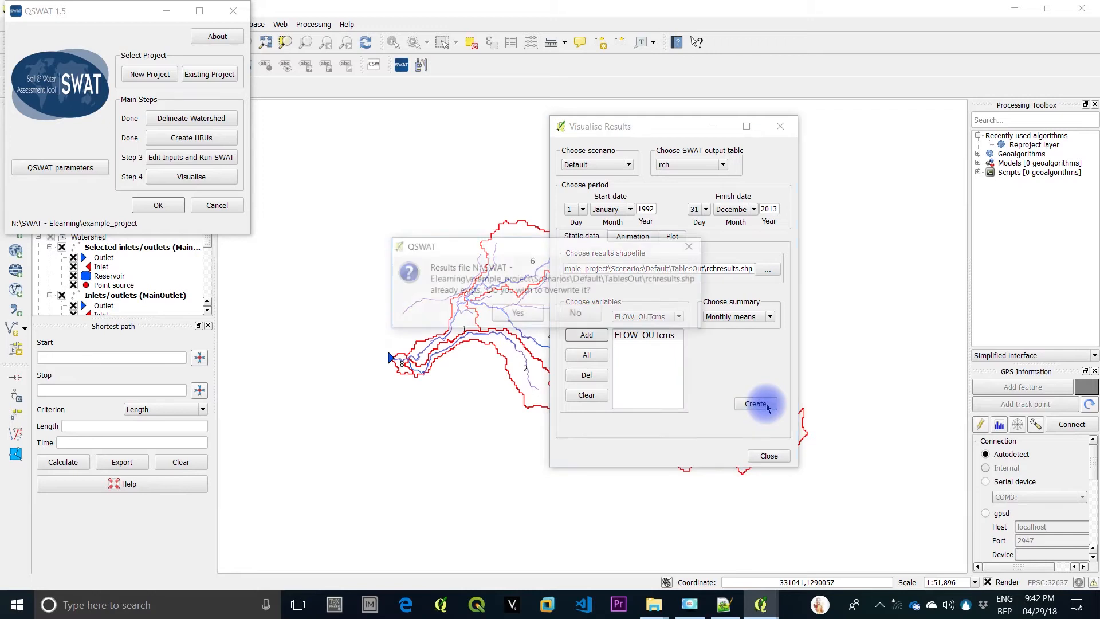
click(516, 312)
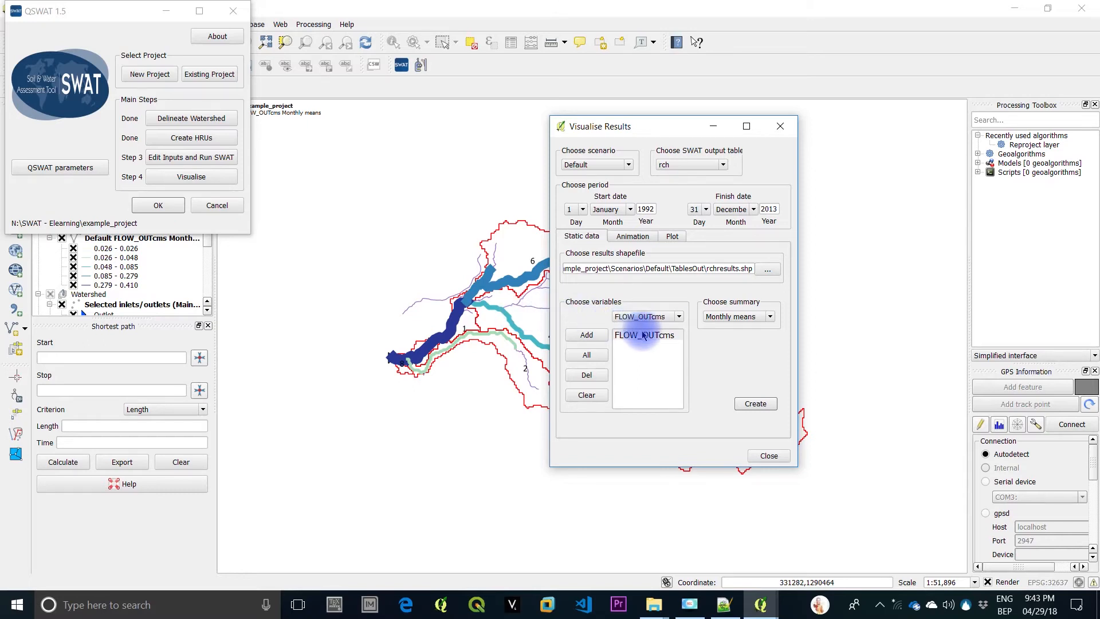
Add a plot of the rch variable FLOW_OUTcms for subbasin 8 to the plot list
click(670, 237)
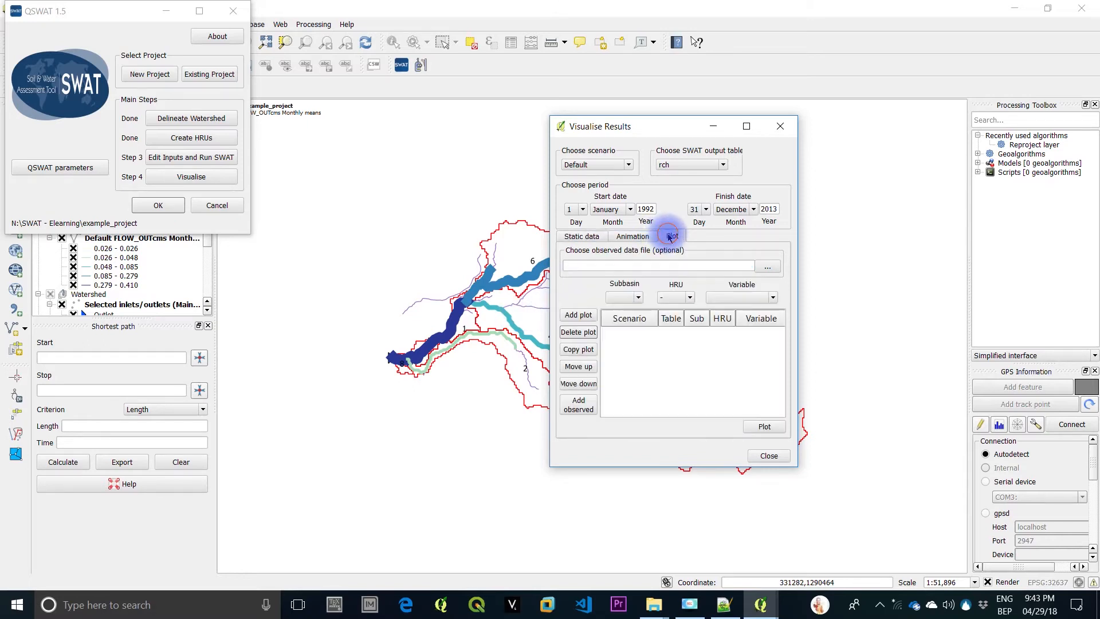
click(639, 298)
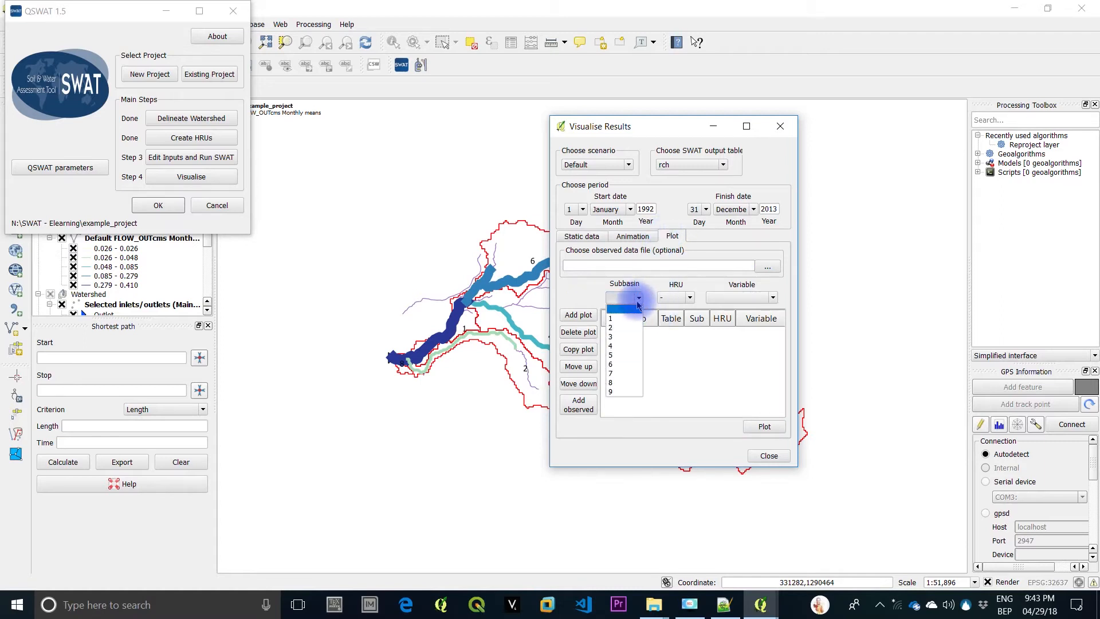
click(626, 383)
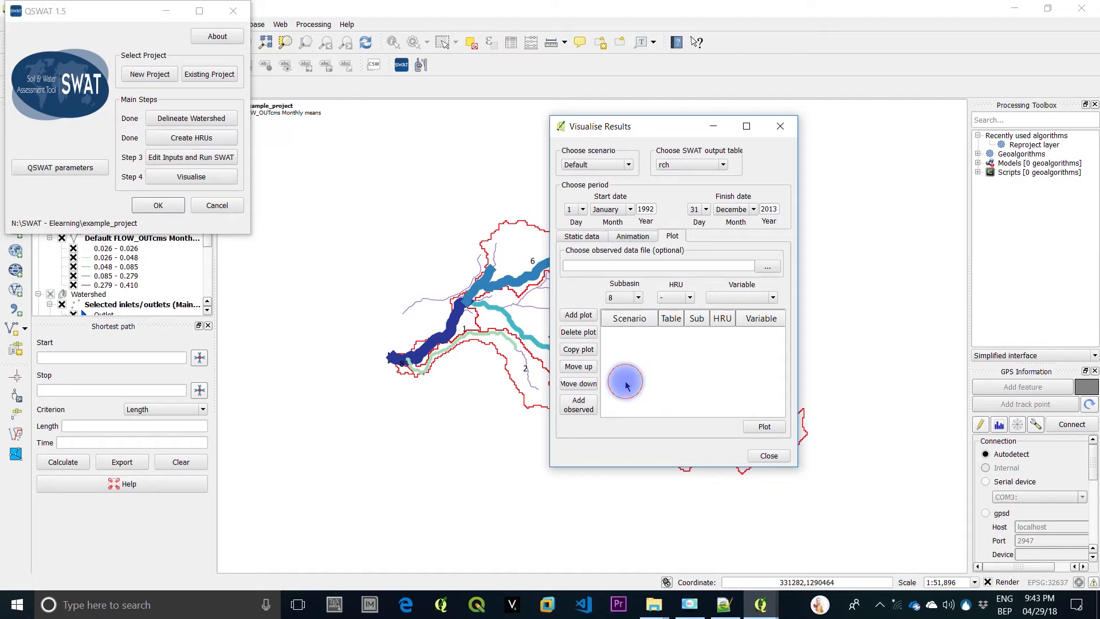
click(735, 298)
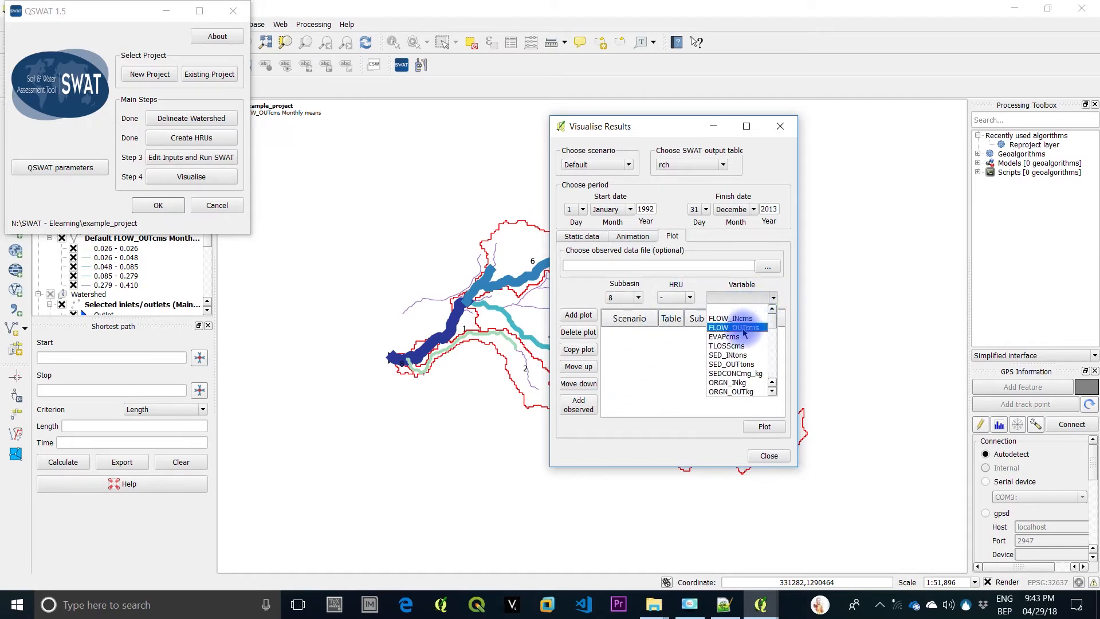
click(744, 328)
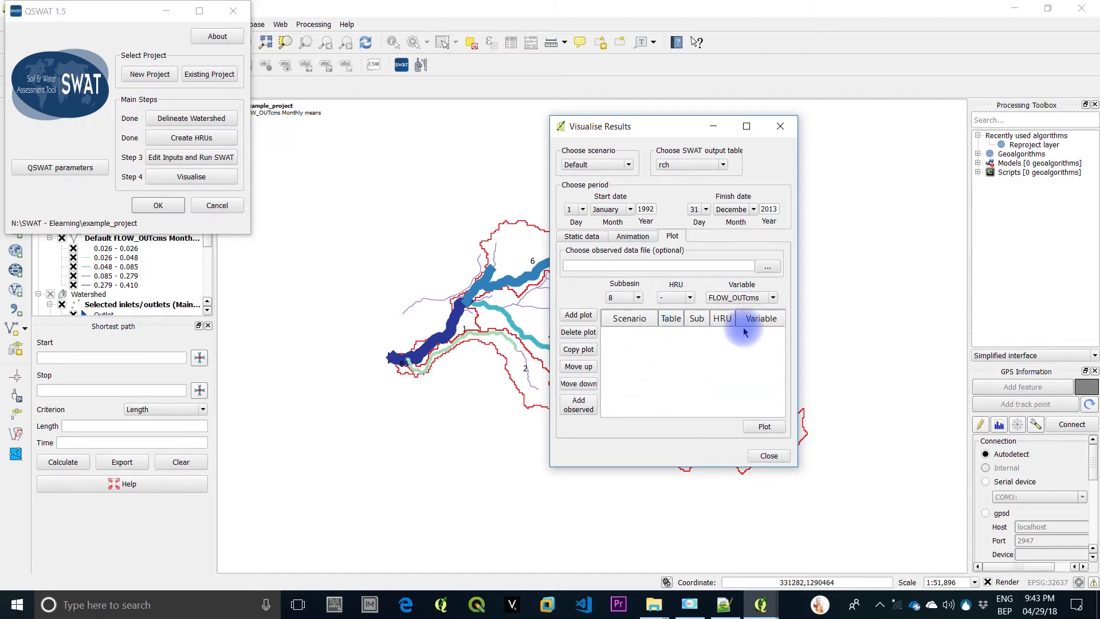
click(572, 319)
click(635, 337)
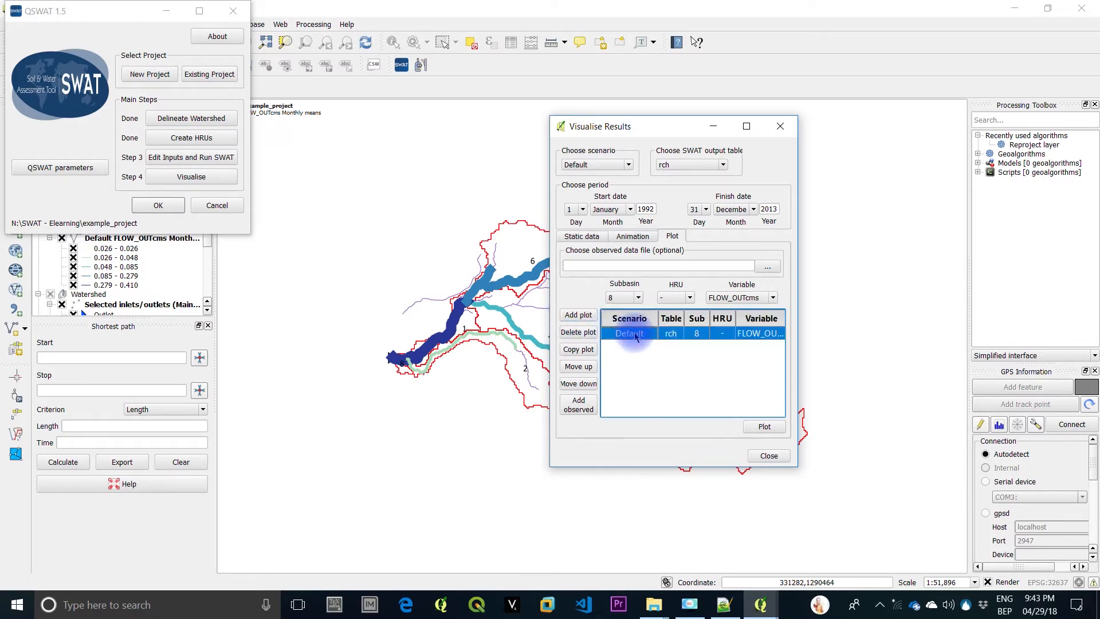
Plot the subbasin 8 flow, saving its data as flow_out2.csv in the SWAT - Elearning folder
click(766, 428)
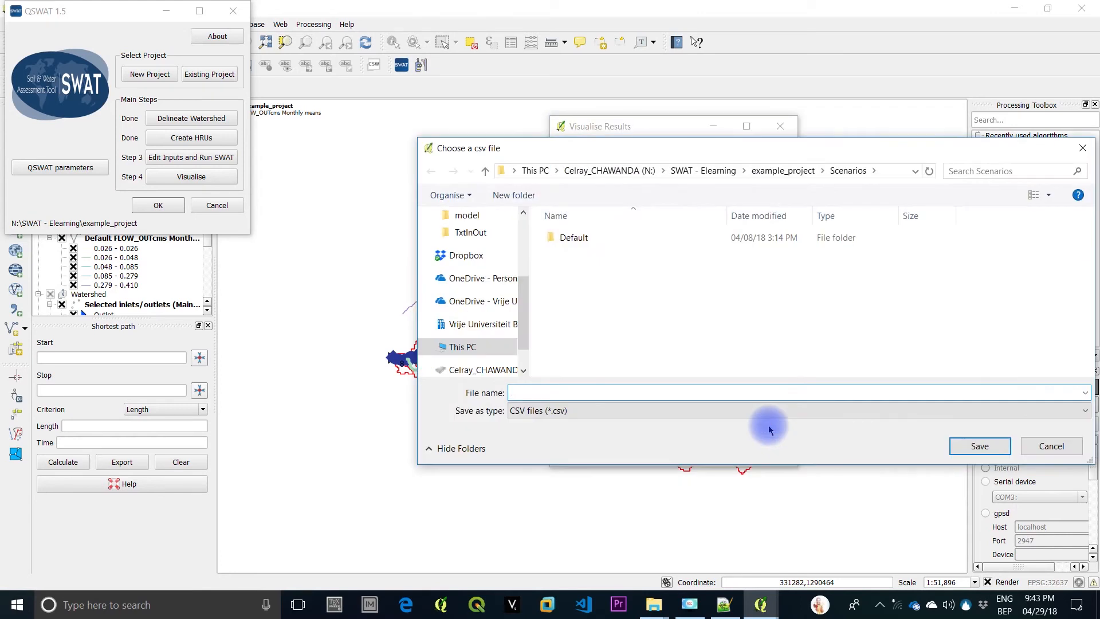
click(766, 171)
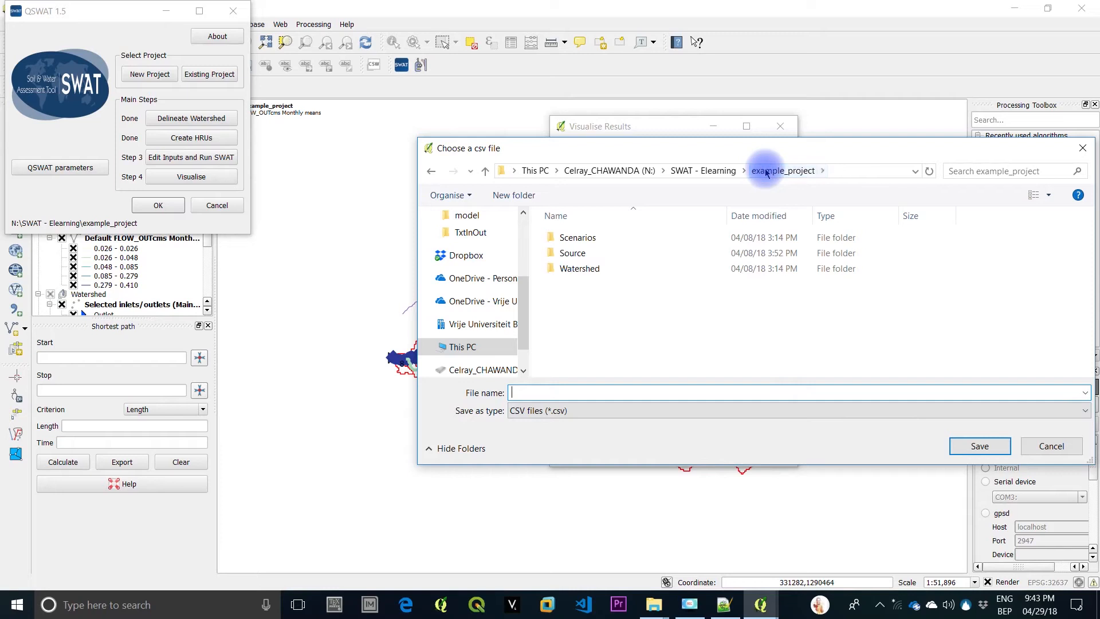
click(708, 171)
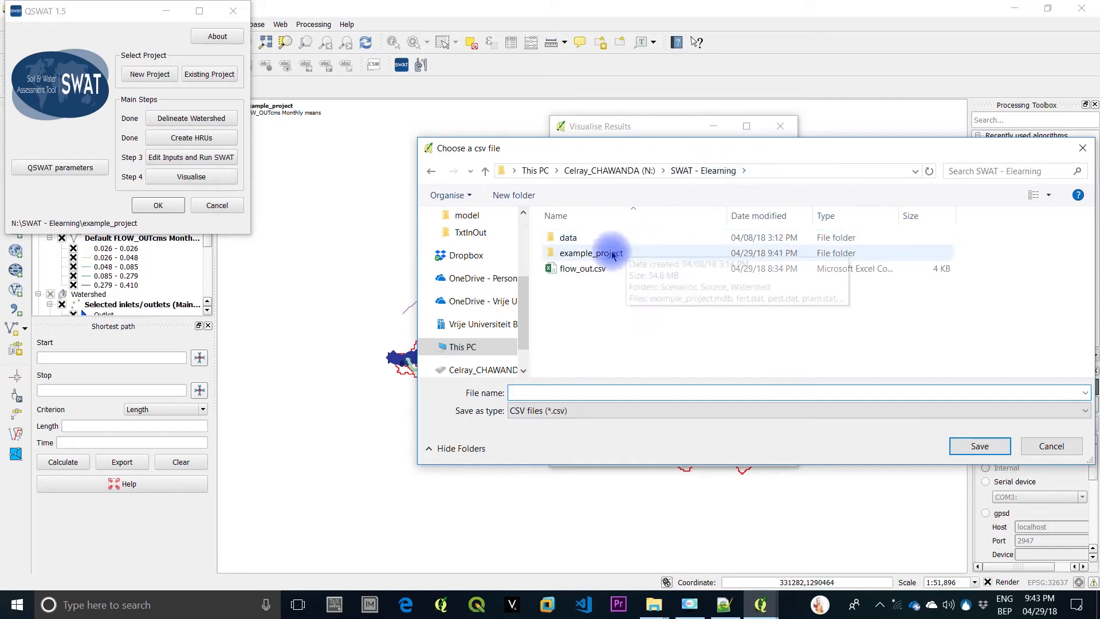
click(589, 274)
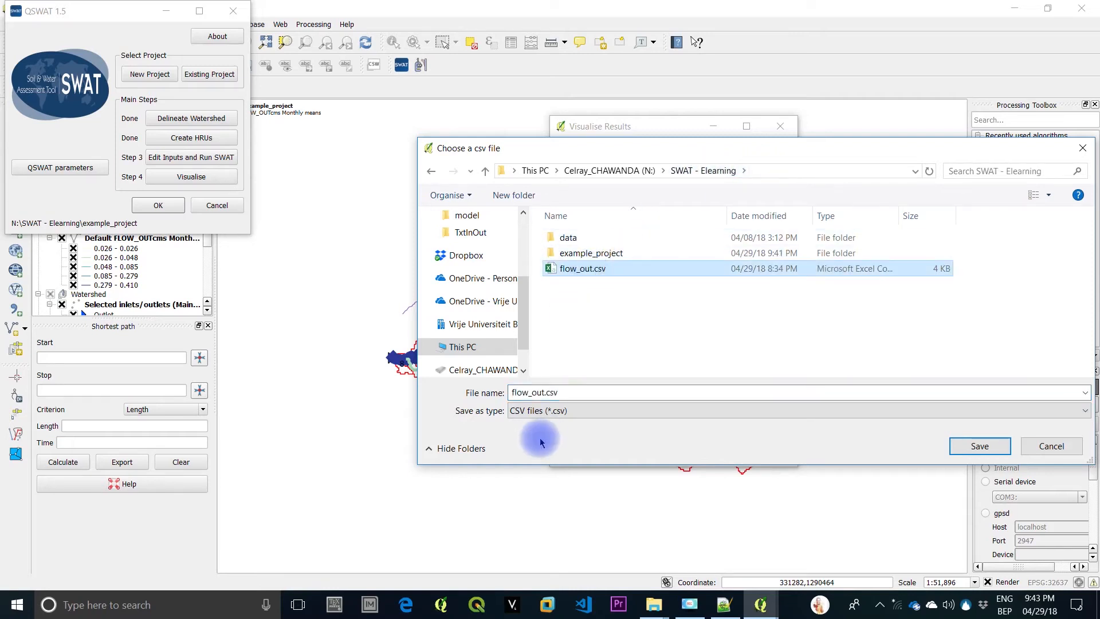
double_click(544, 392)
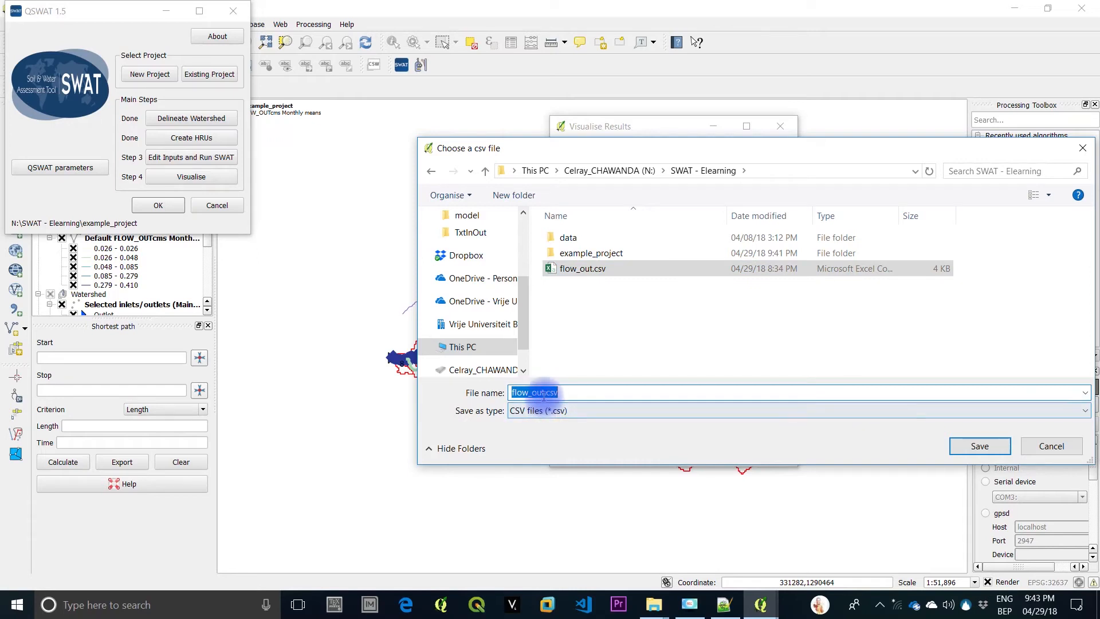
click(544, 392)
text(2)
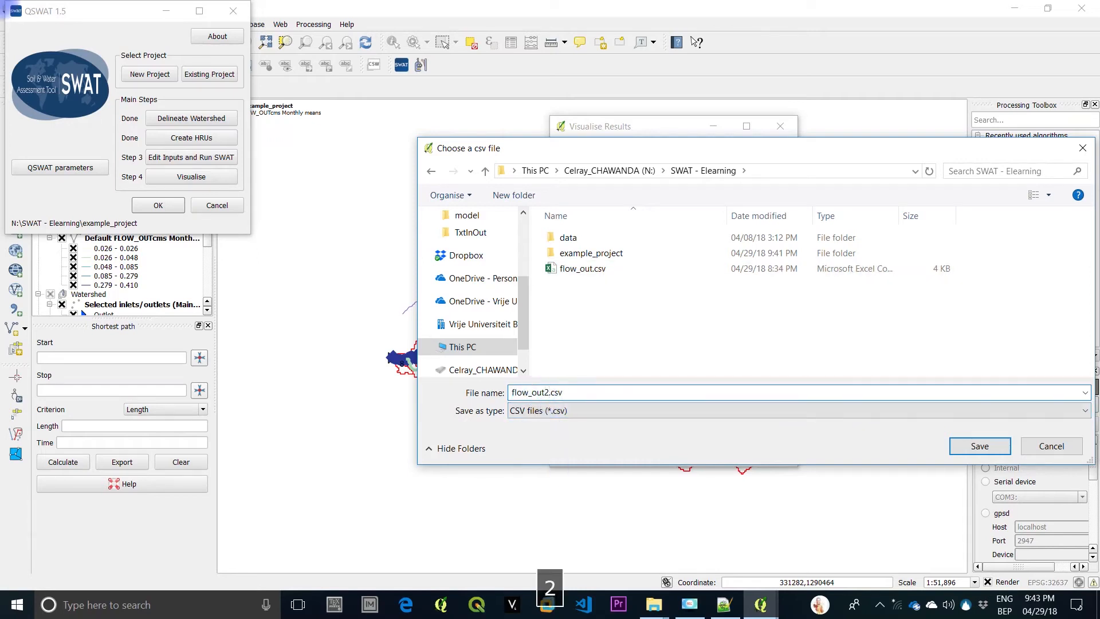
click(966, 450)
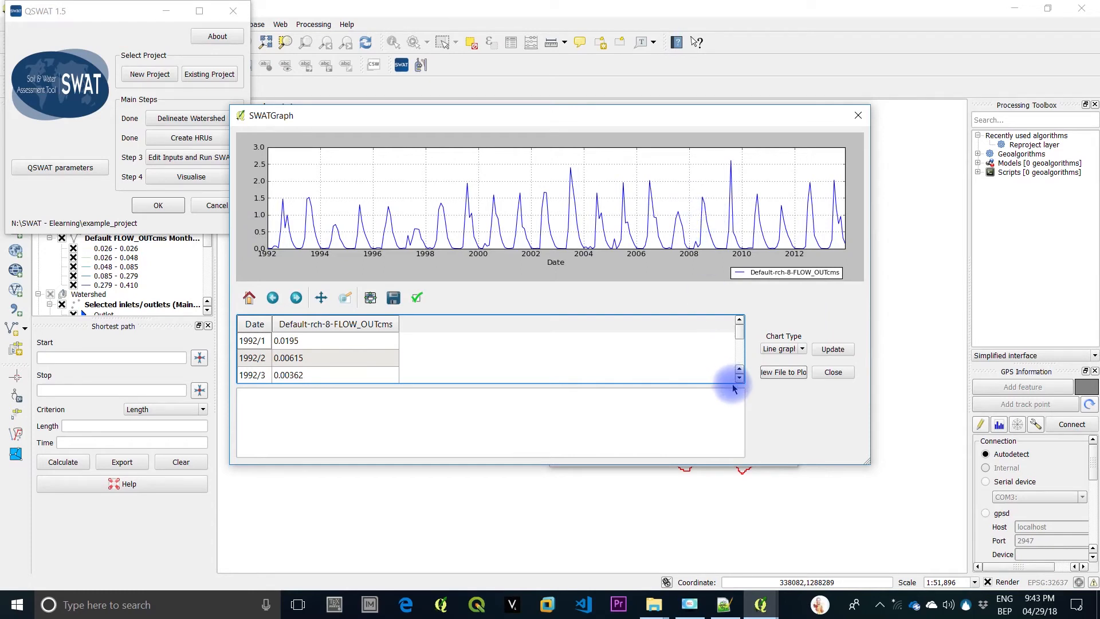
Switch to File Explorer and open flow_out2.csv from the SWAT - Elearning folder in Excel
mouse_move(653, 604)
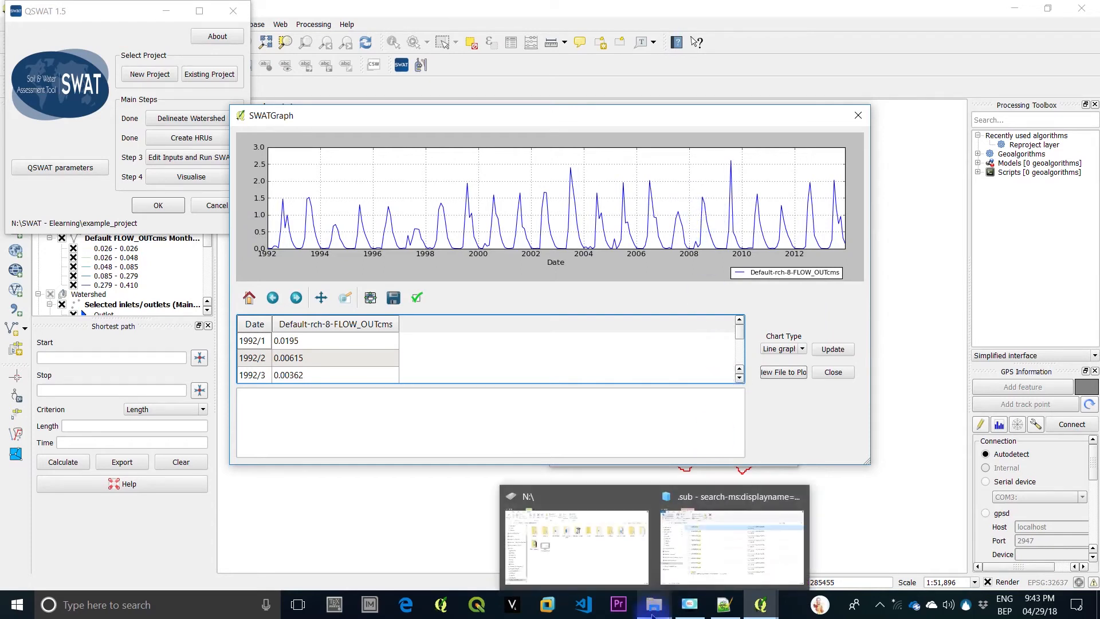
click(699, 569)
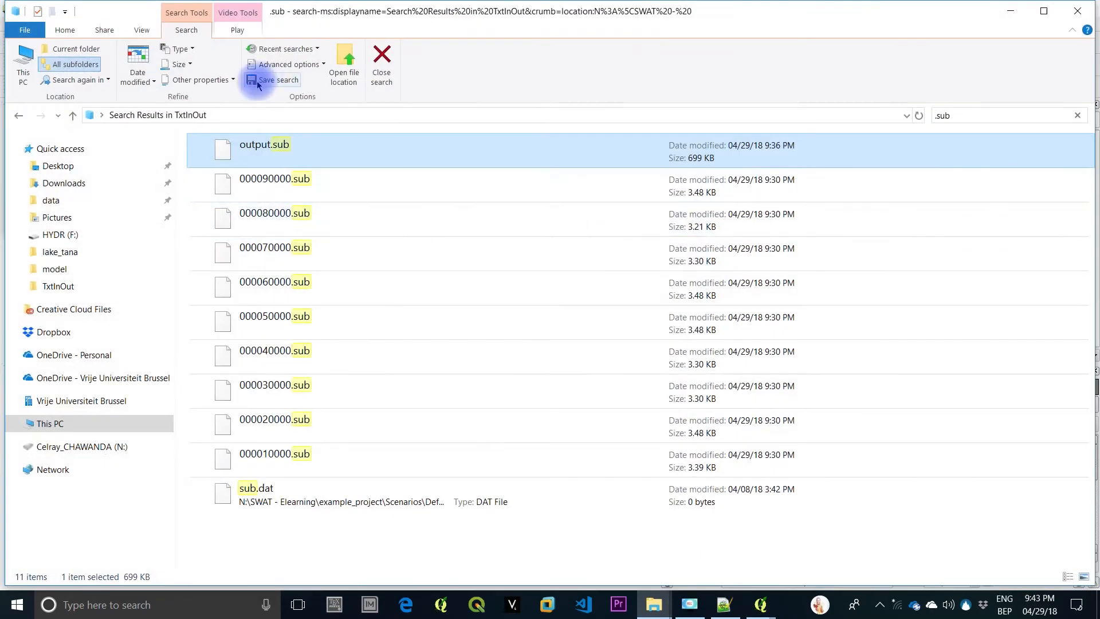
click(73, 115)
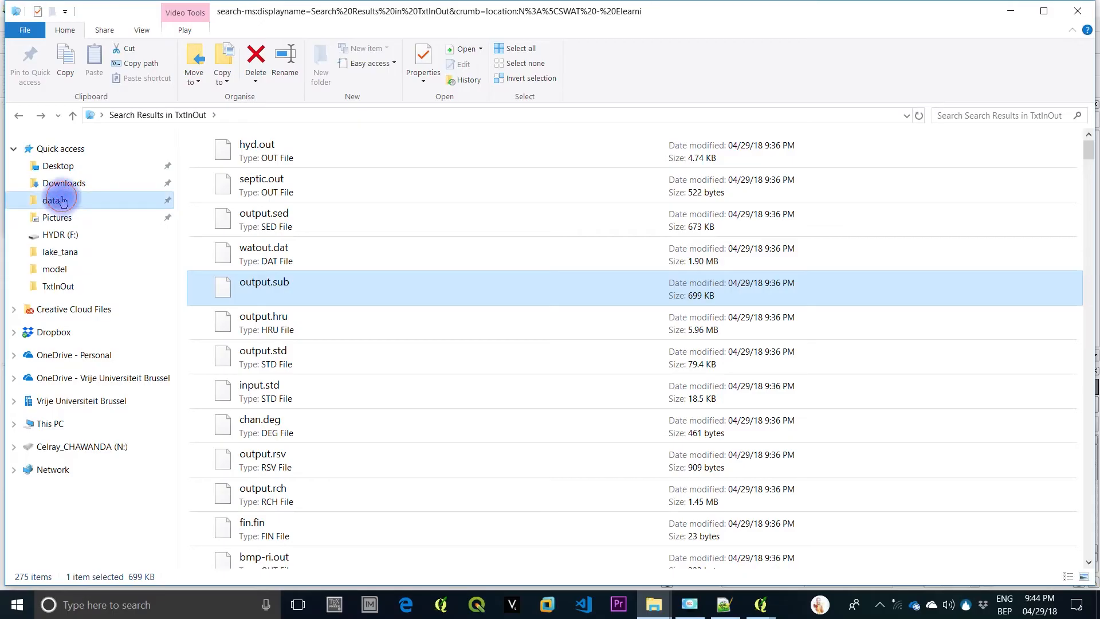
click(51, 200)
click(299, 117)
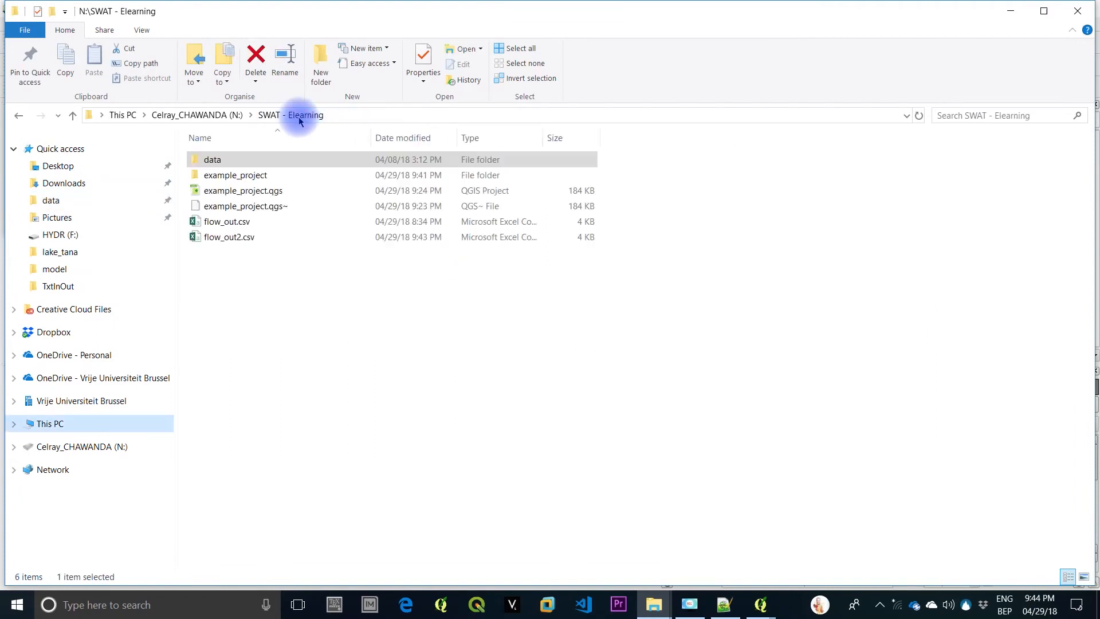
click(221, 237)
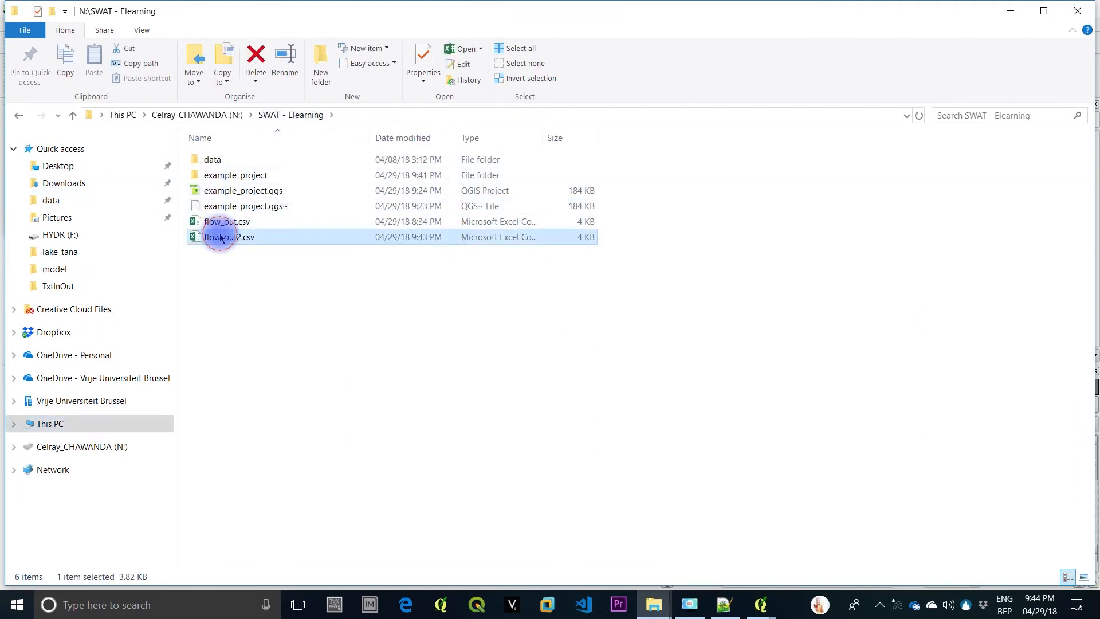
double_click(221, 237)
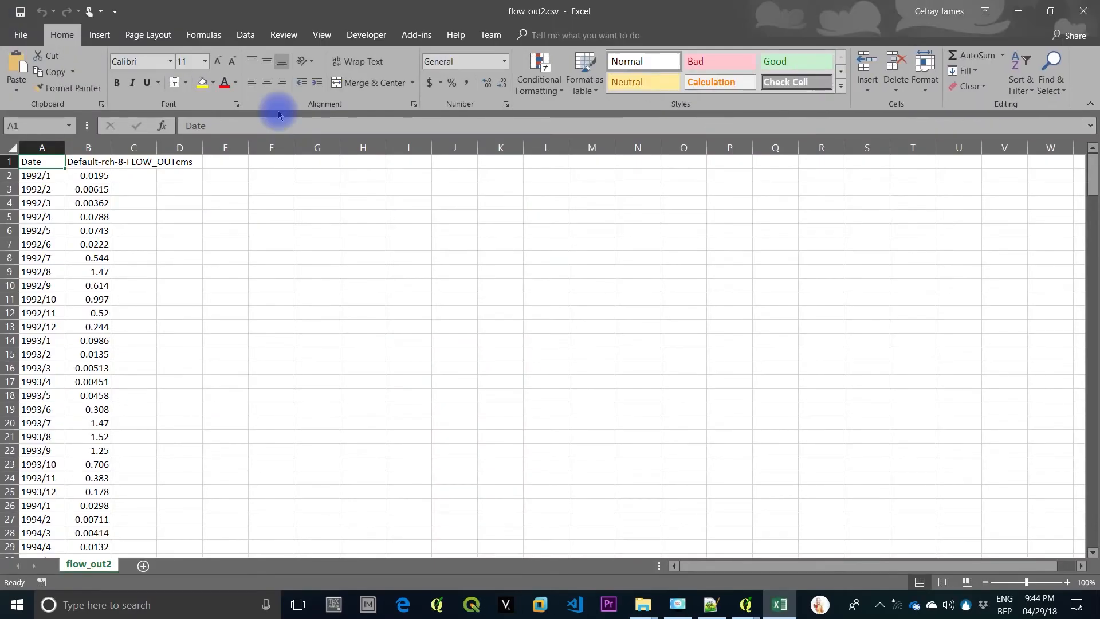
Open observedFlowWithMissing.csv from the data\Observed folder and place its window beside the flow_out2 data columns
key(alt+Tab)
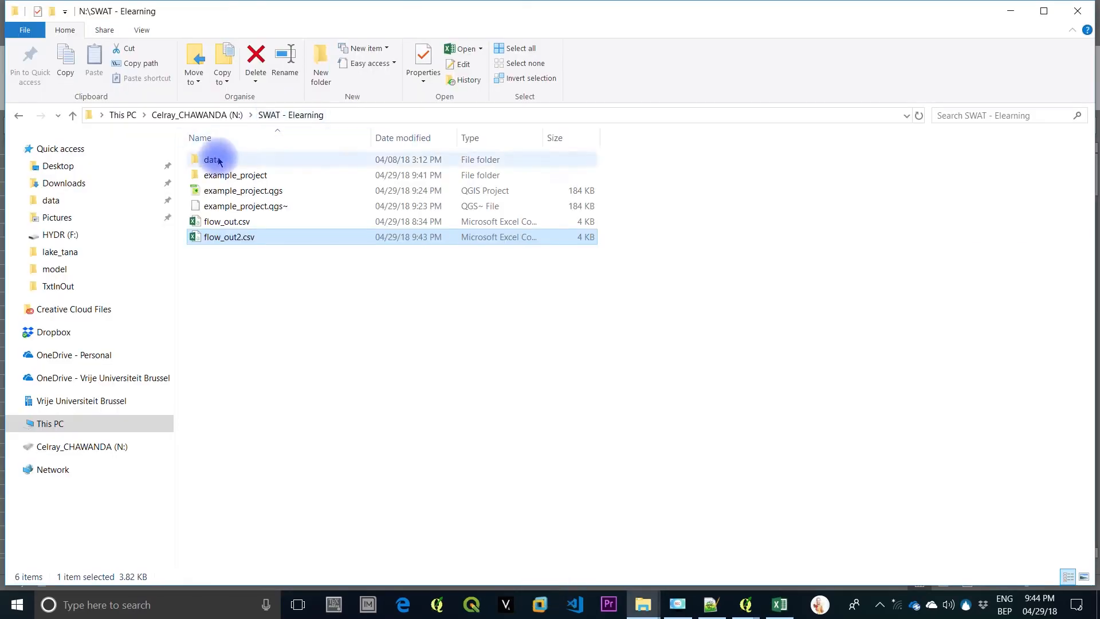
double_click(219, 161)
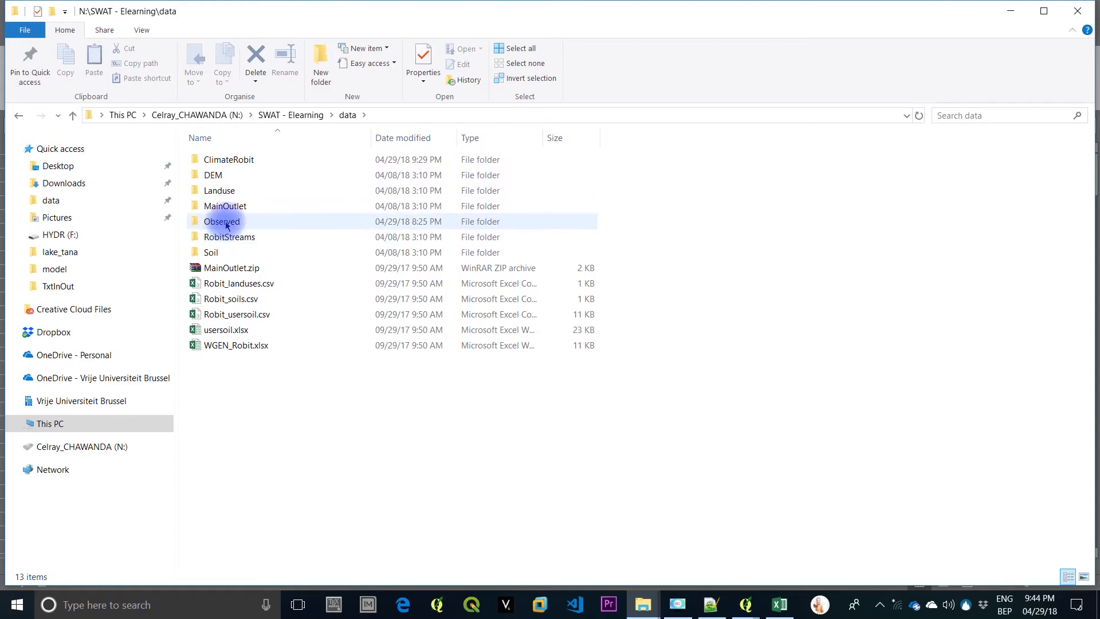
double_click(225, 223)
click(226, 176)
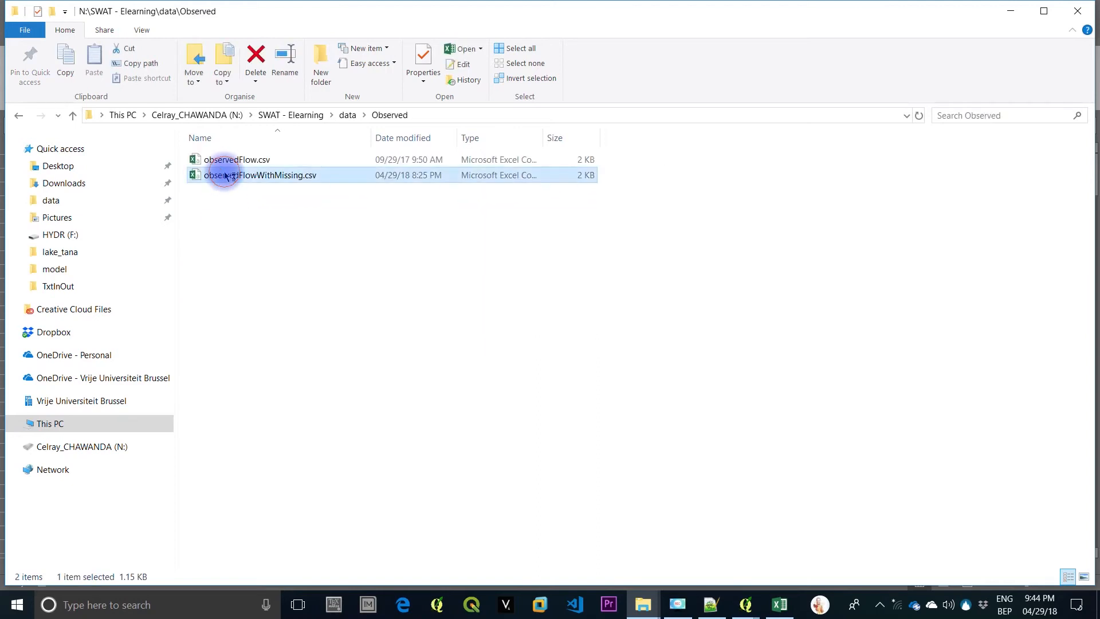
double_click(225, 176)
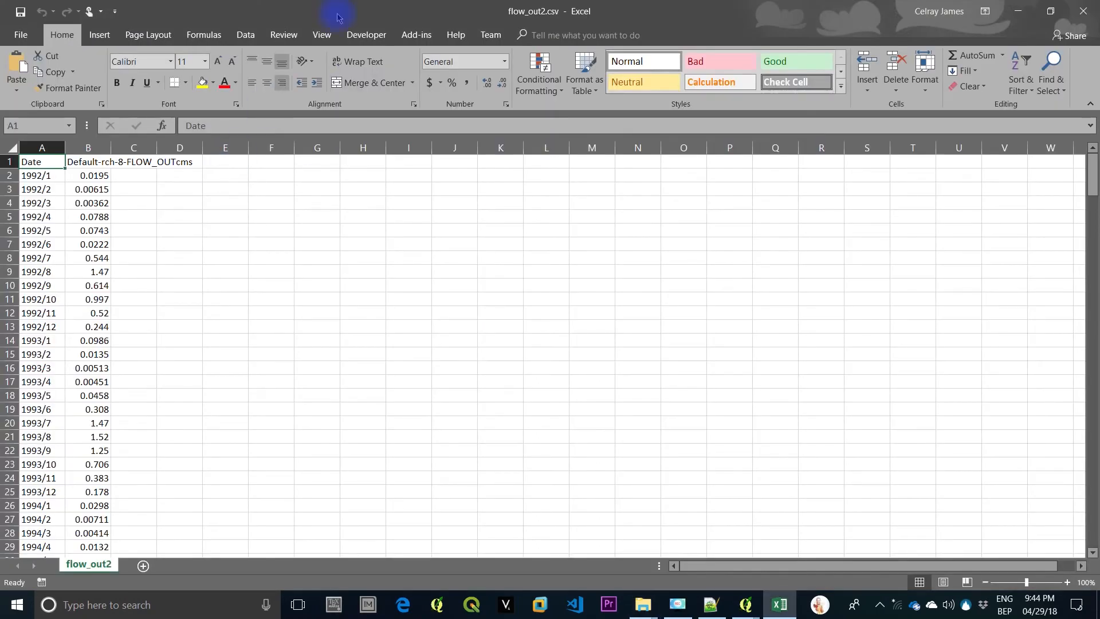
click(355, 8)
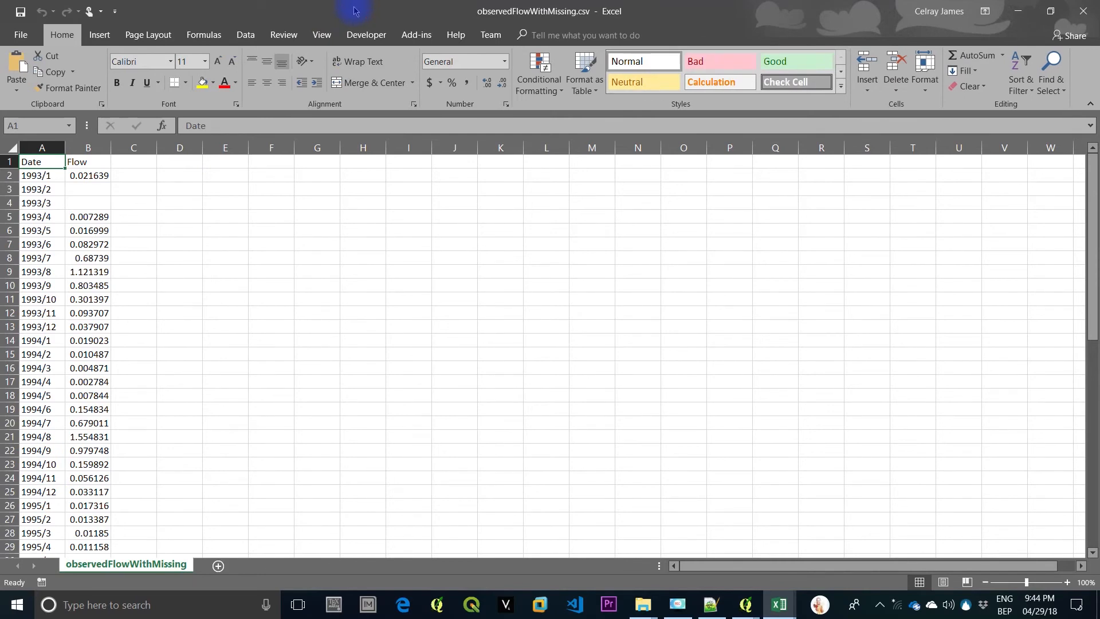
drag(355, 7, 708, 137)
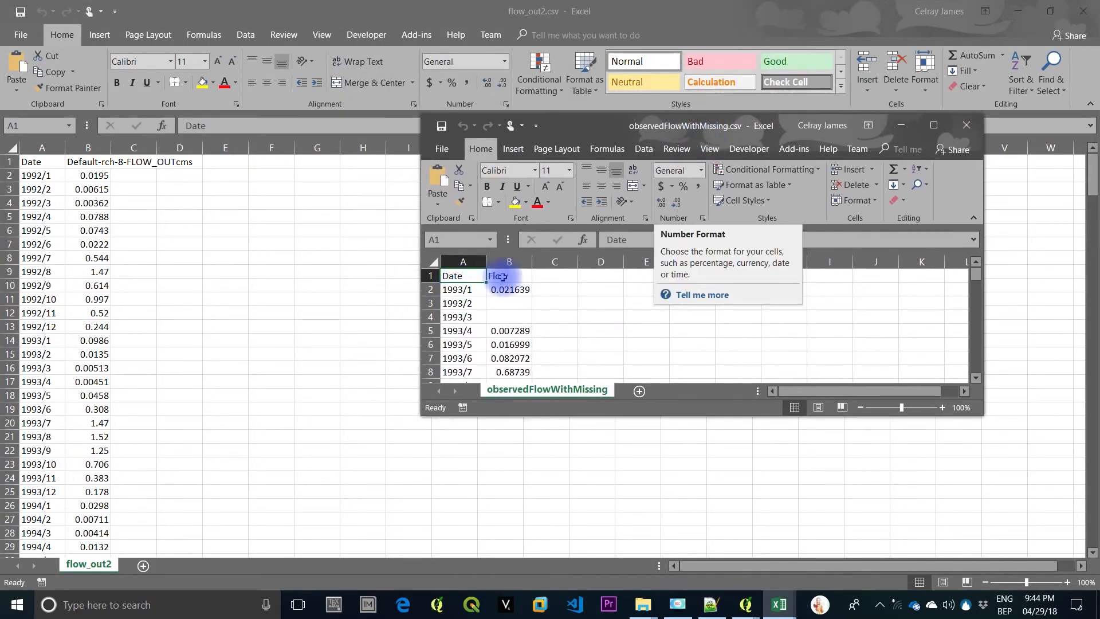
Copy the observed flow values B2:B61 into flow_out2.csv starting at C14, alongside the 1993/1 date
click(506, 289)
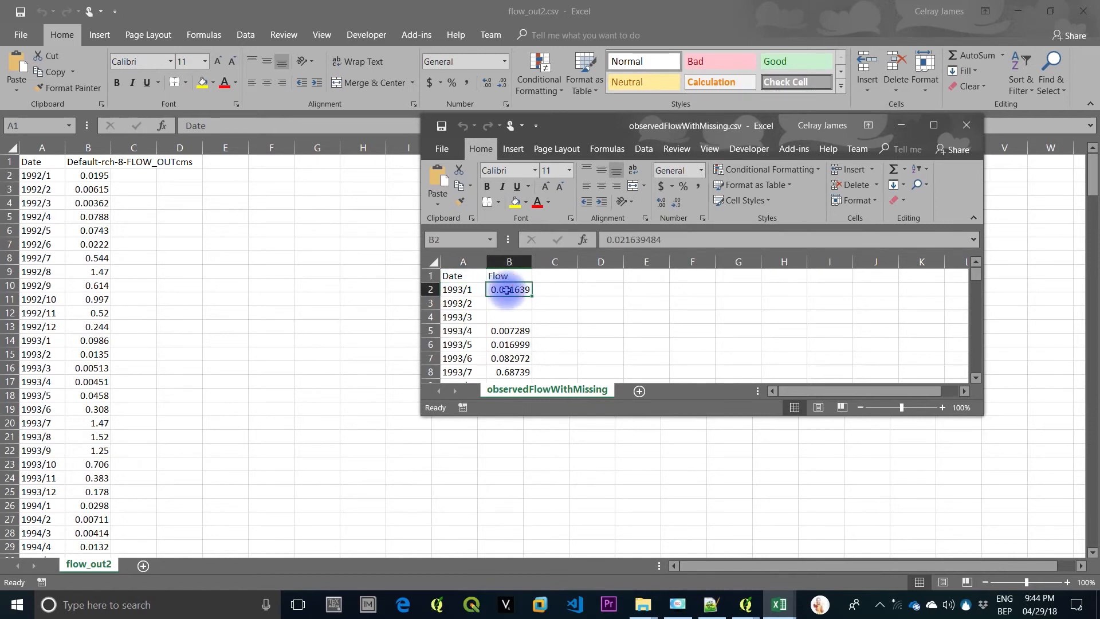
key(ctrl+shift+Down)
key(ctrl+shift+Down)
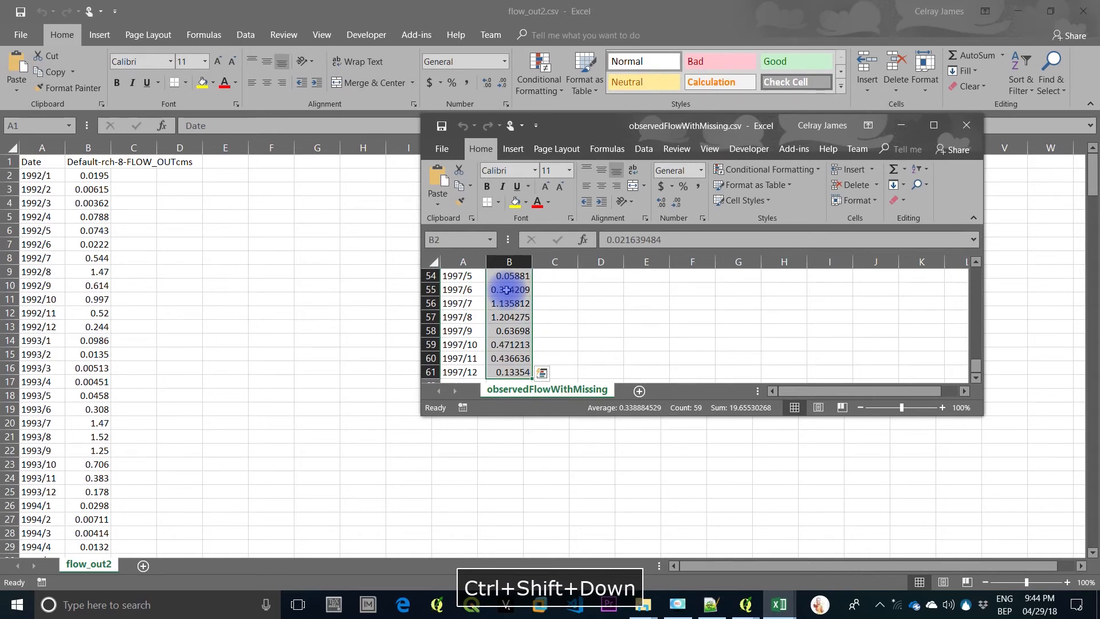
key(ctrl+c)
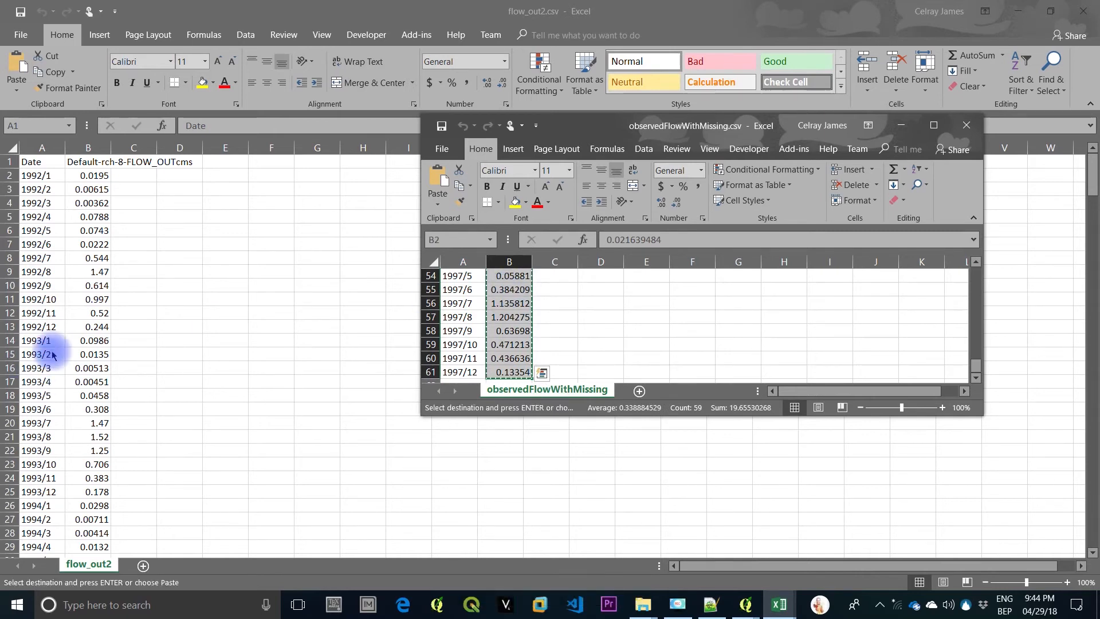
click(132, 340)
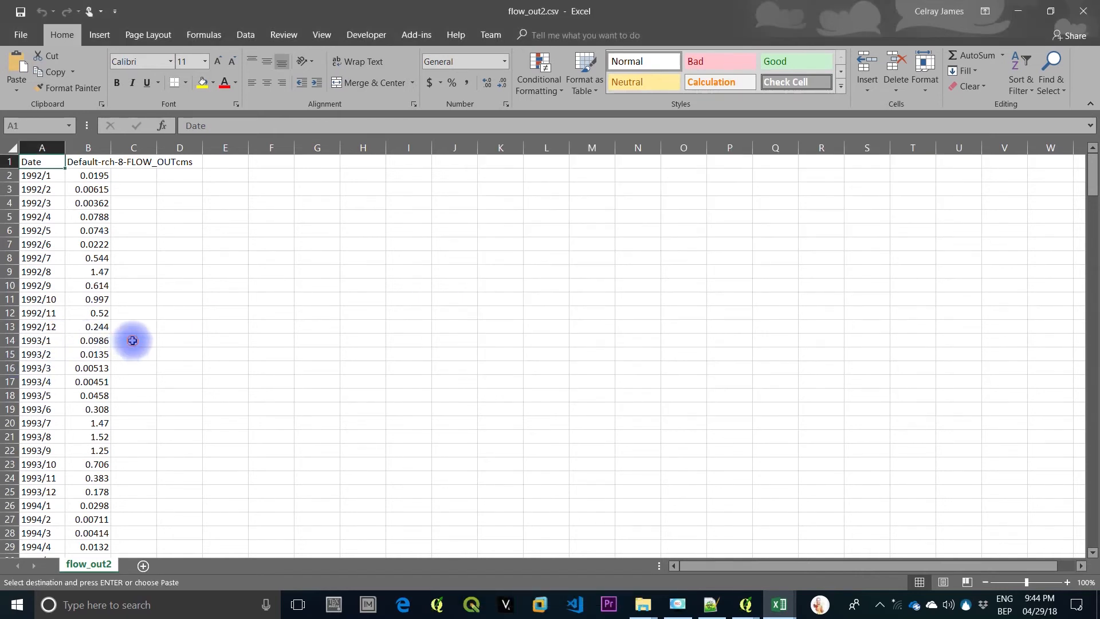
click(132, 340)
key(ctrl+v)
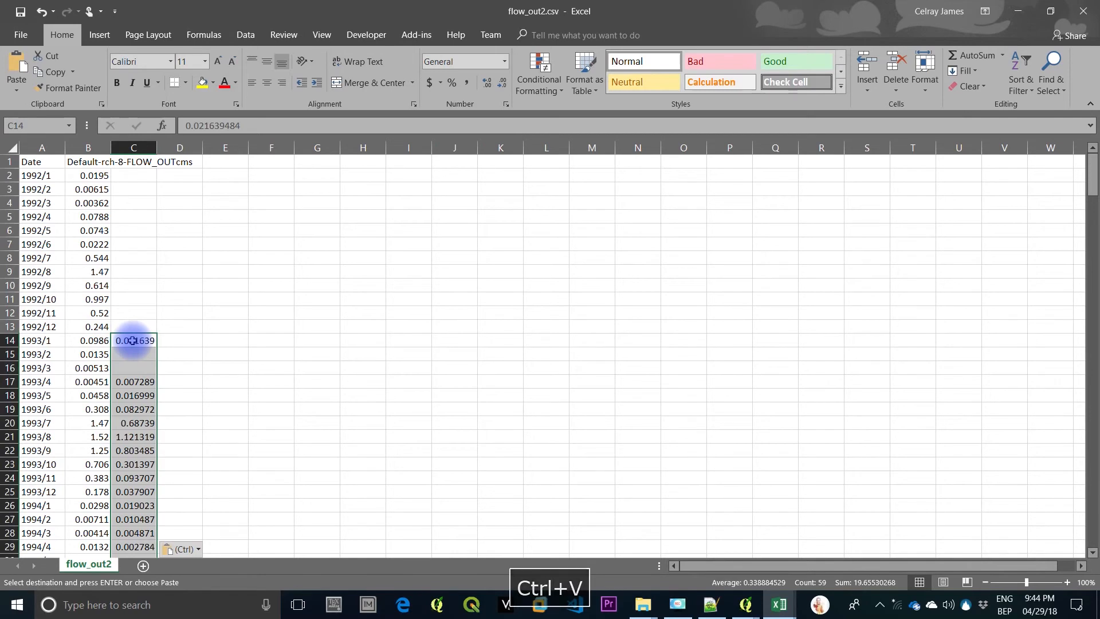
Plot the simulated and observed flow in A14:C73 as a scatter chart with smooth lines and no markers
key(ctrl+shift+Left)
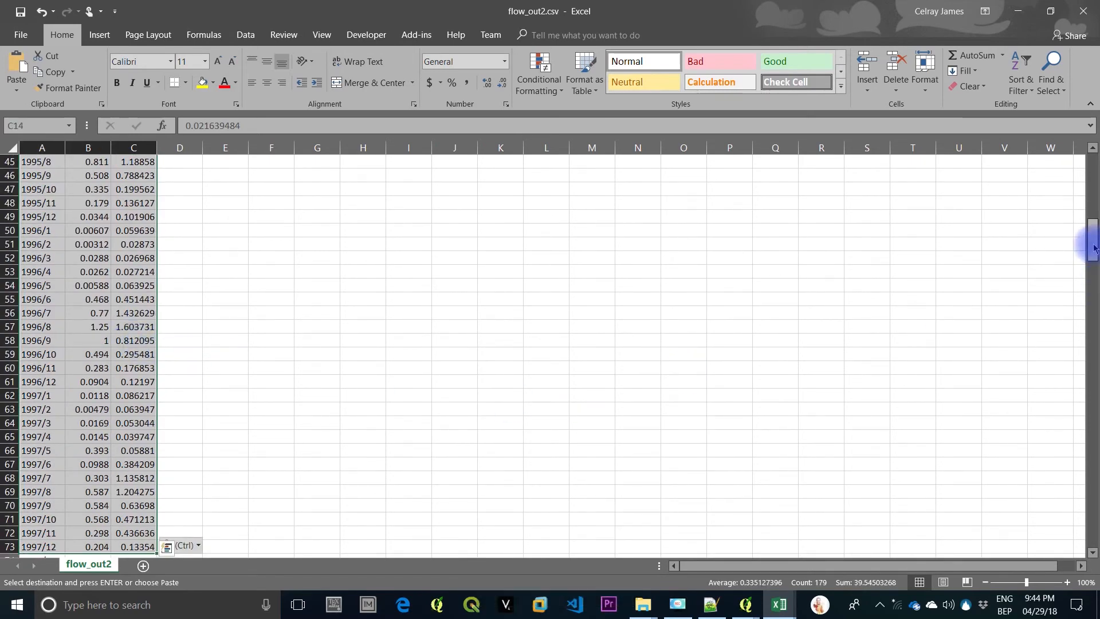
drag(1093, 247, 1093, 177)
key(ctrl+v)
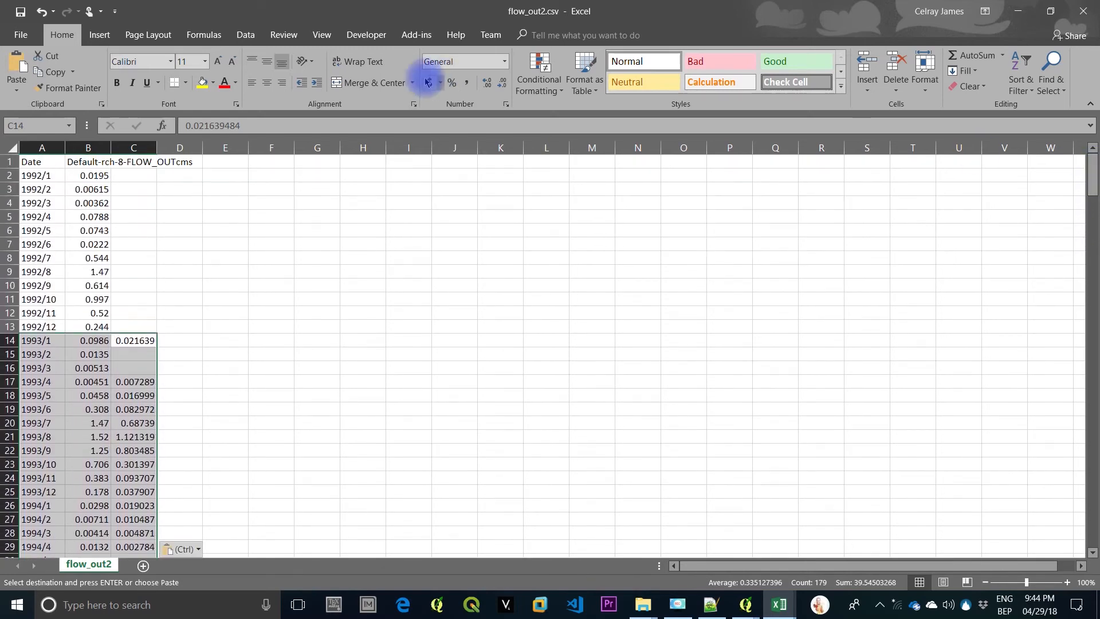
click(99, 35)
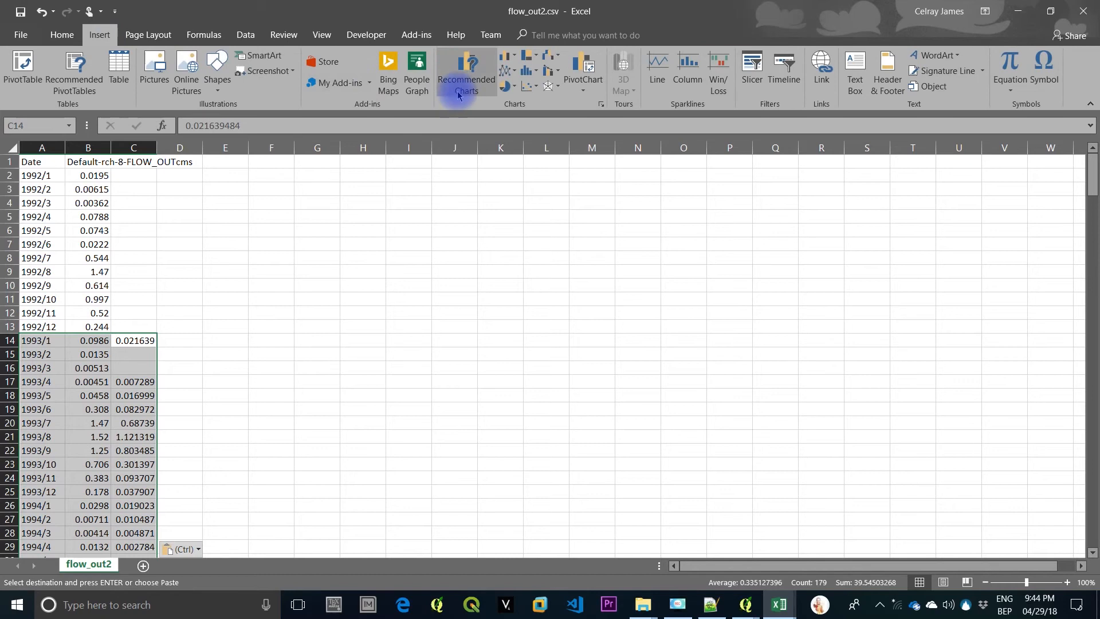
click(530, 88)
click(621, 130)
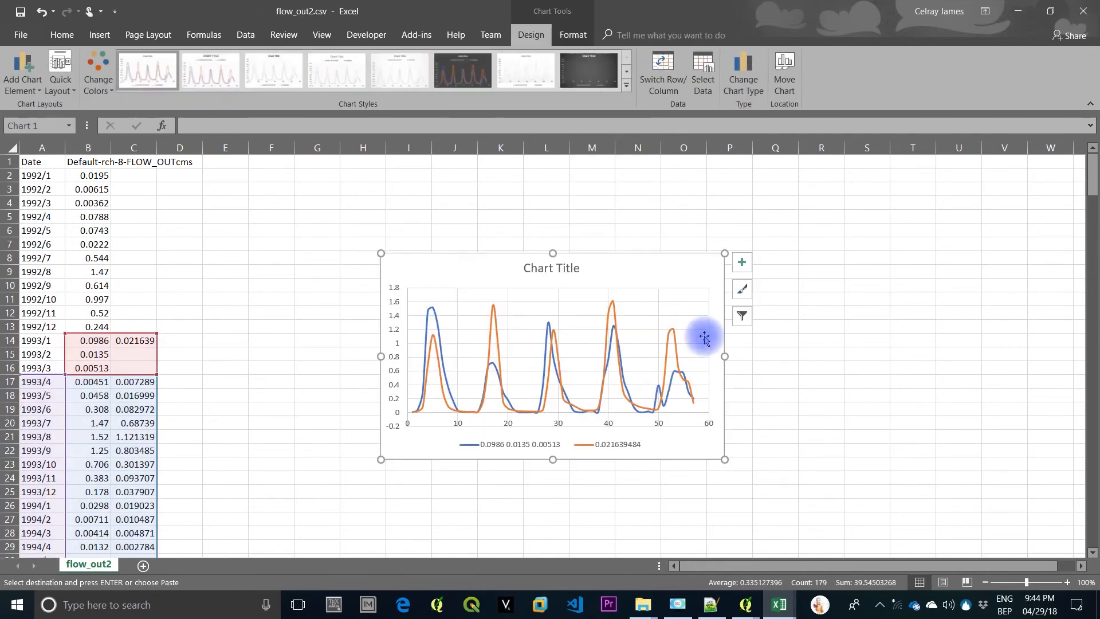
Widen the flow chart and move it closer to the data columns, comparing the simulated and observed peaks
drag(725, 357, 931, 371)
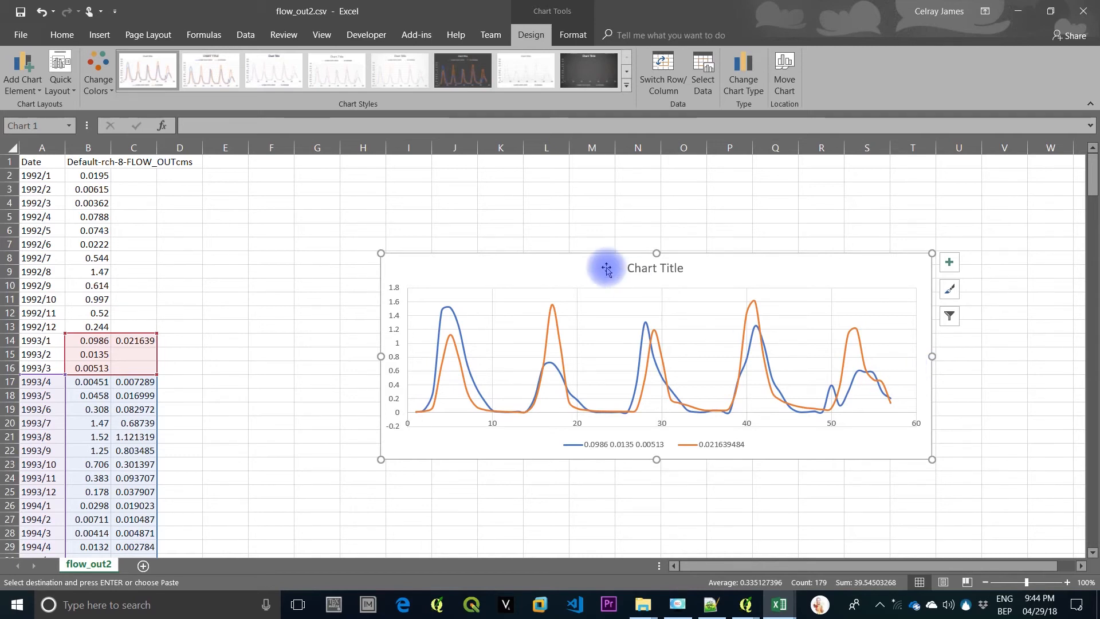
click(449, 313)
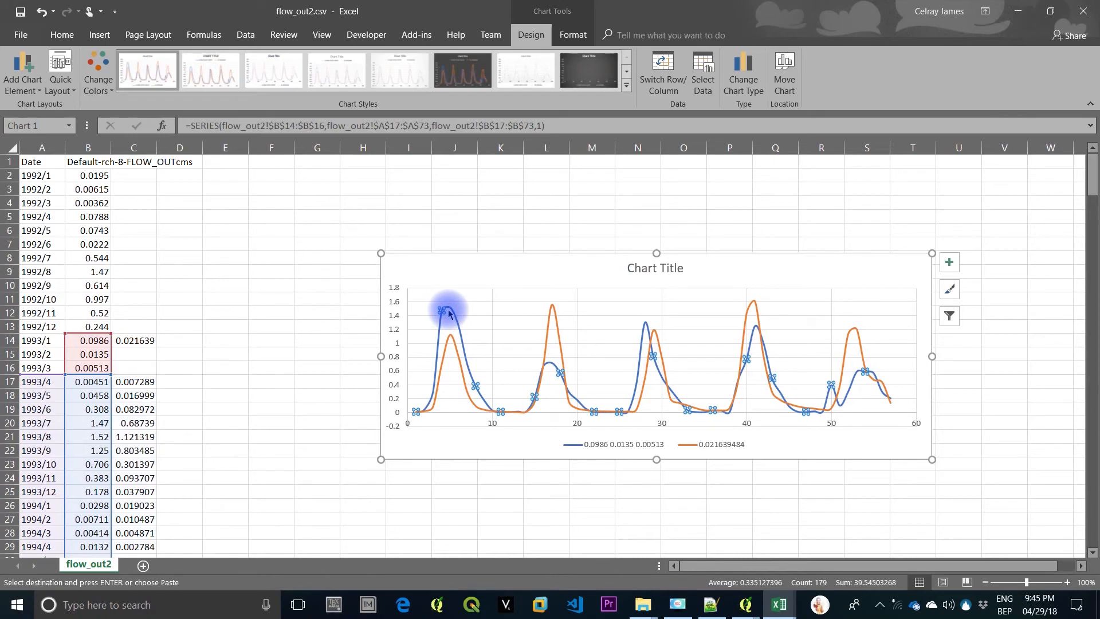
mouse_move(451, 342)
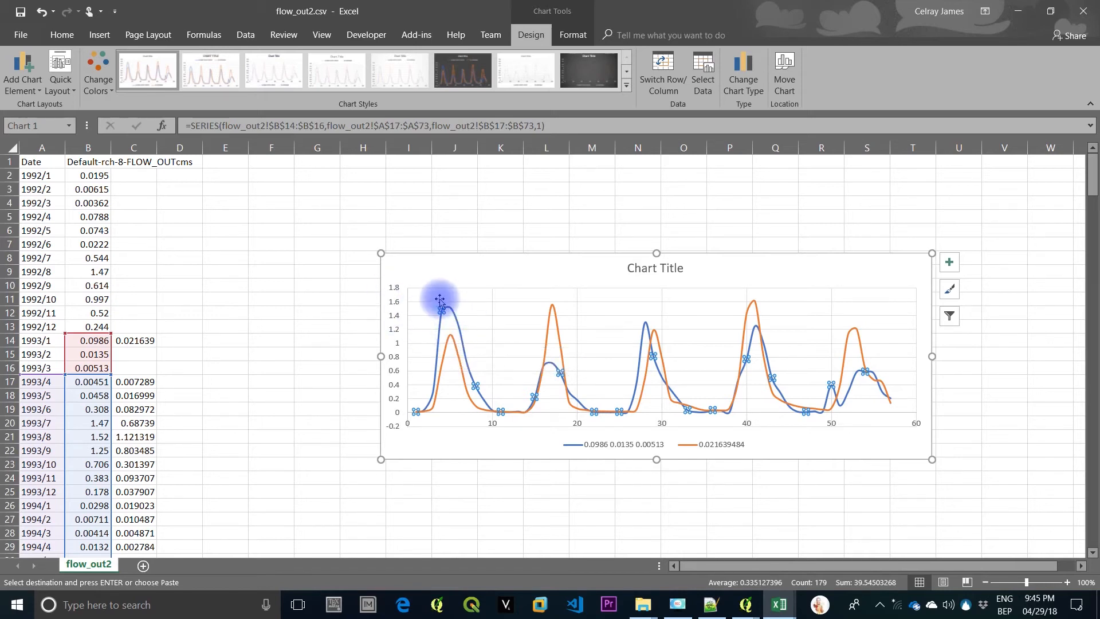
mouse_move(449, 311)
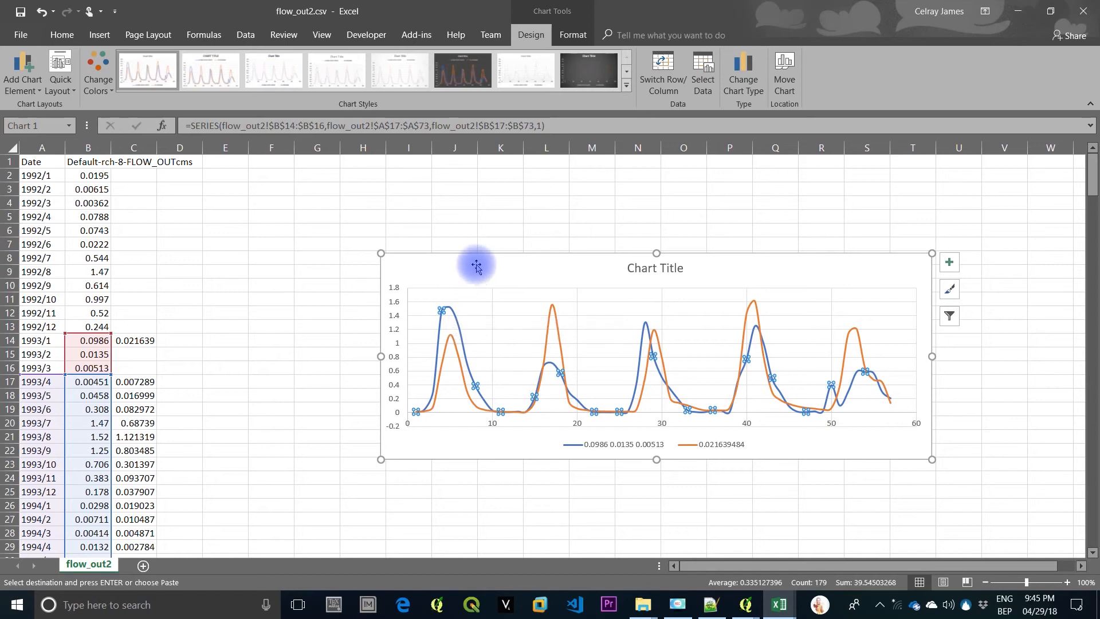
drag(474, 261, 411, 220)
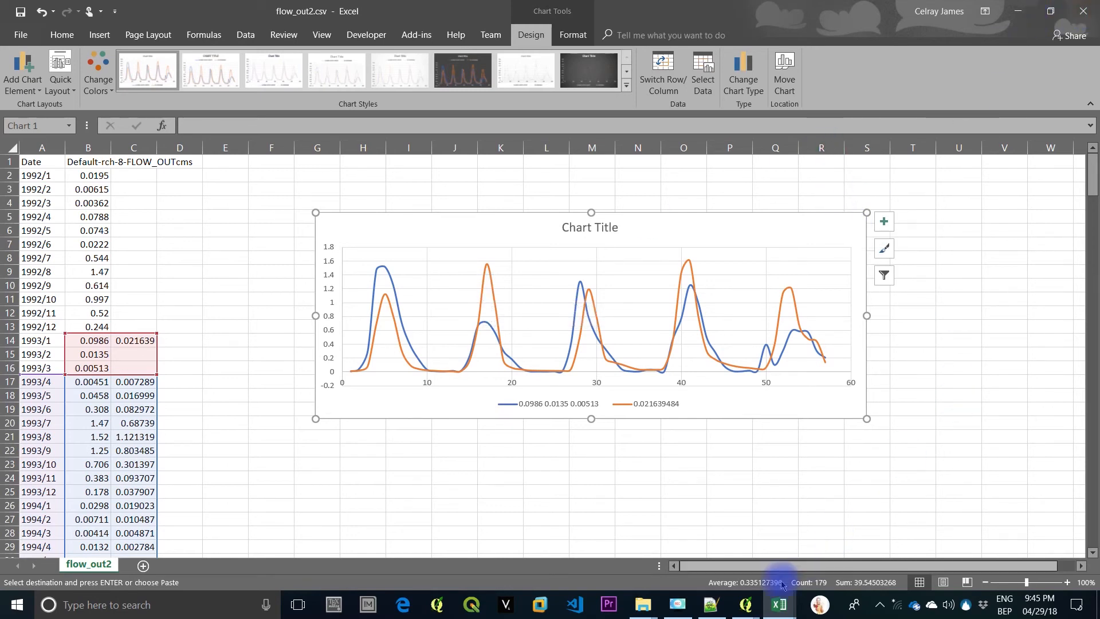
Switch to QGIS, close the SWATGraph plot and bring up the Visualise Results window, moving it clear of the watershed map
click(754, 610)
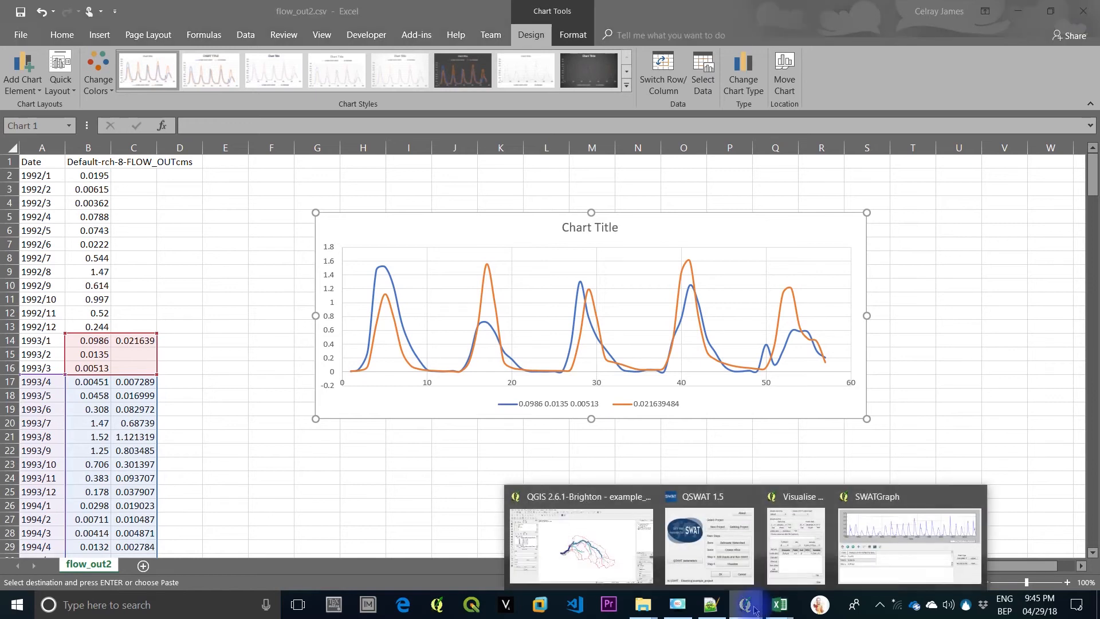
click(896, 550)
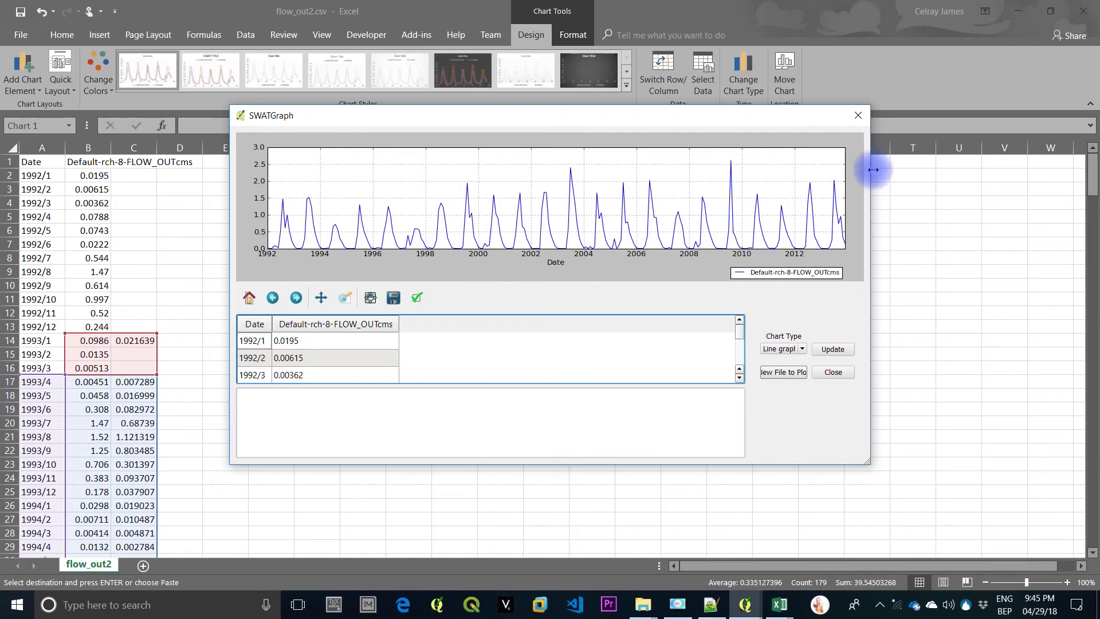
click(833, 374)
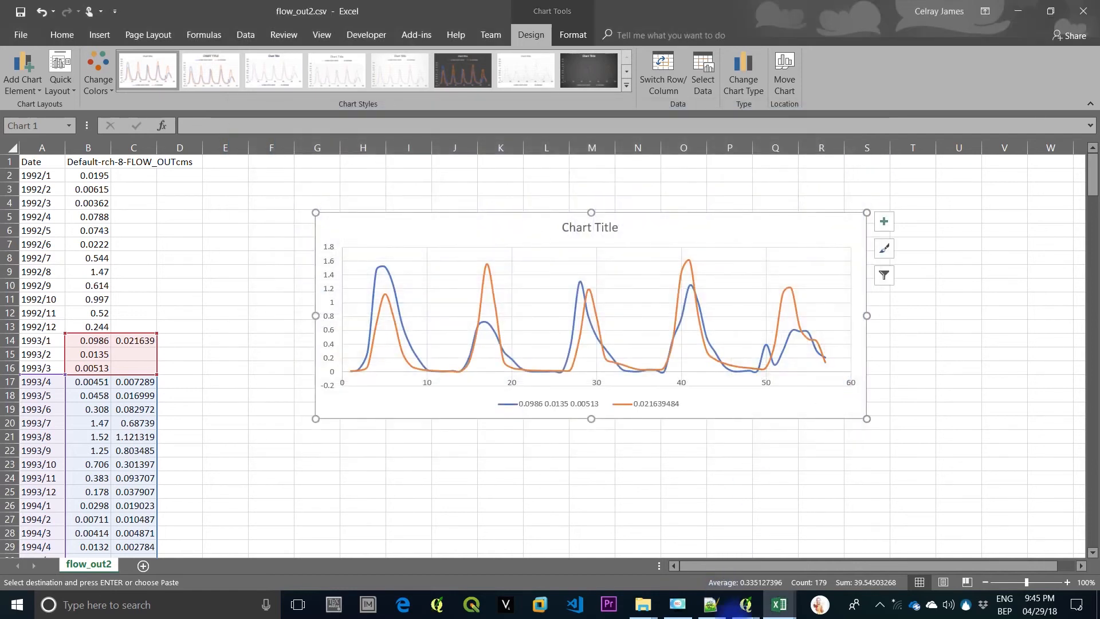
mouse_move(745, 604)
click(690, 542)
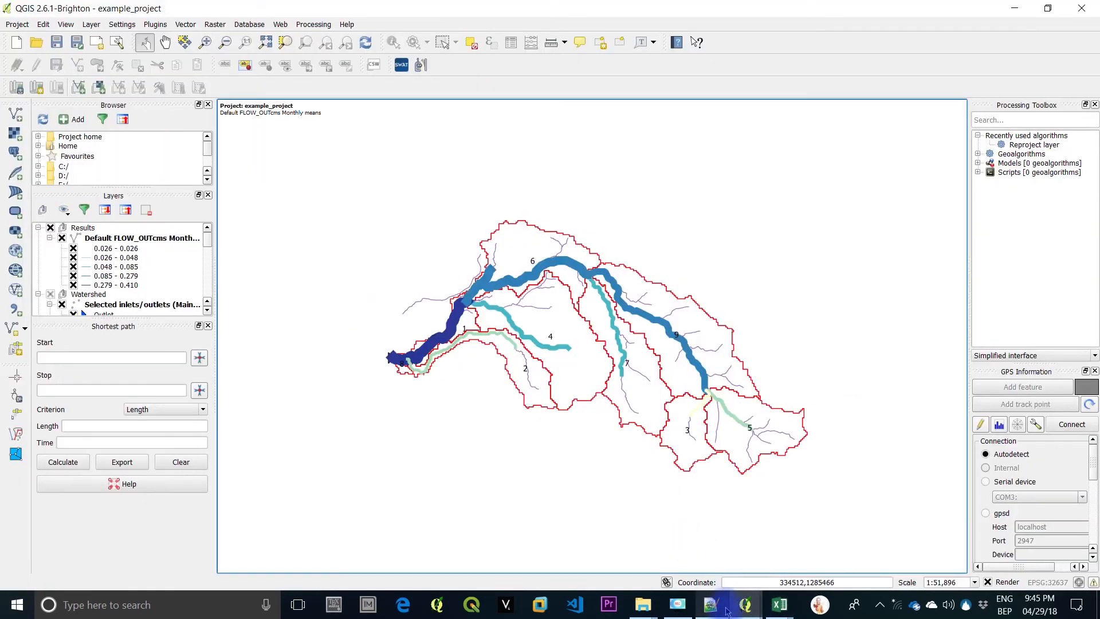
click(779, 558)
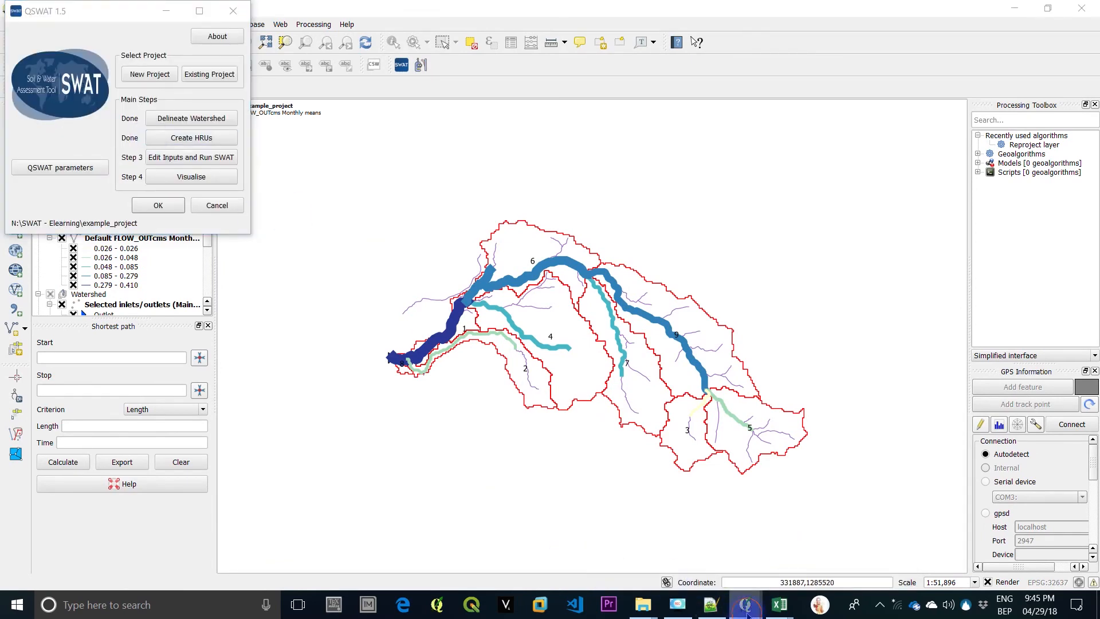
mouse_move(745, 604)
click(874, 549)
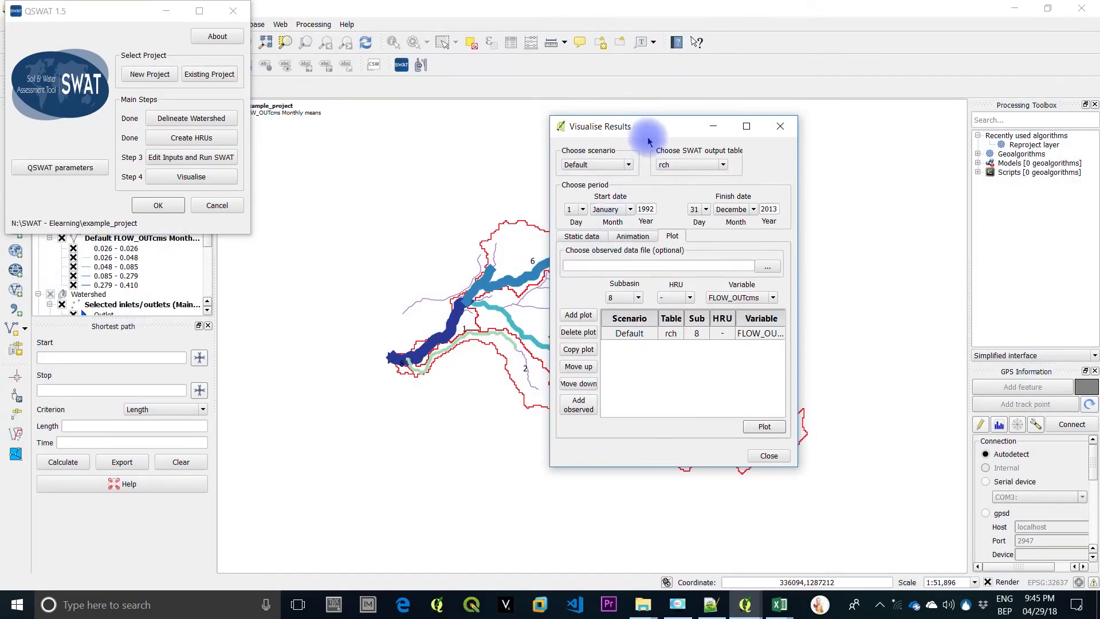
drag(641, 127, 221, 128)
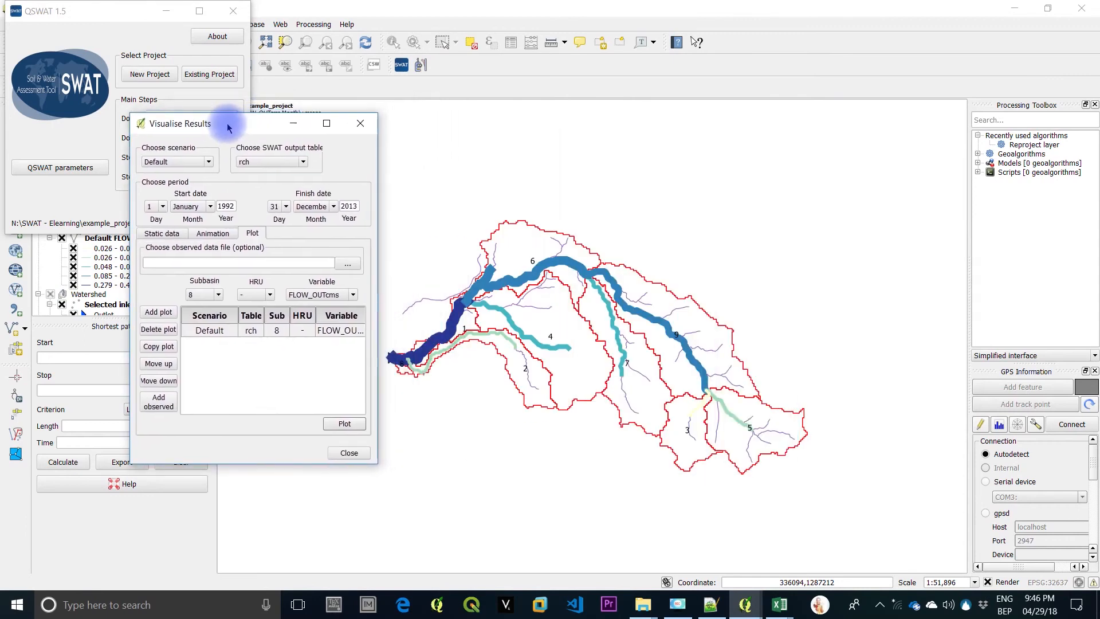
Animate FLOW_OUTcms for the reaches, moving the QSWAT windows off the map and layer list, and pause at January 1994
click(213, 235)
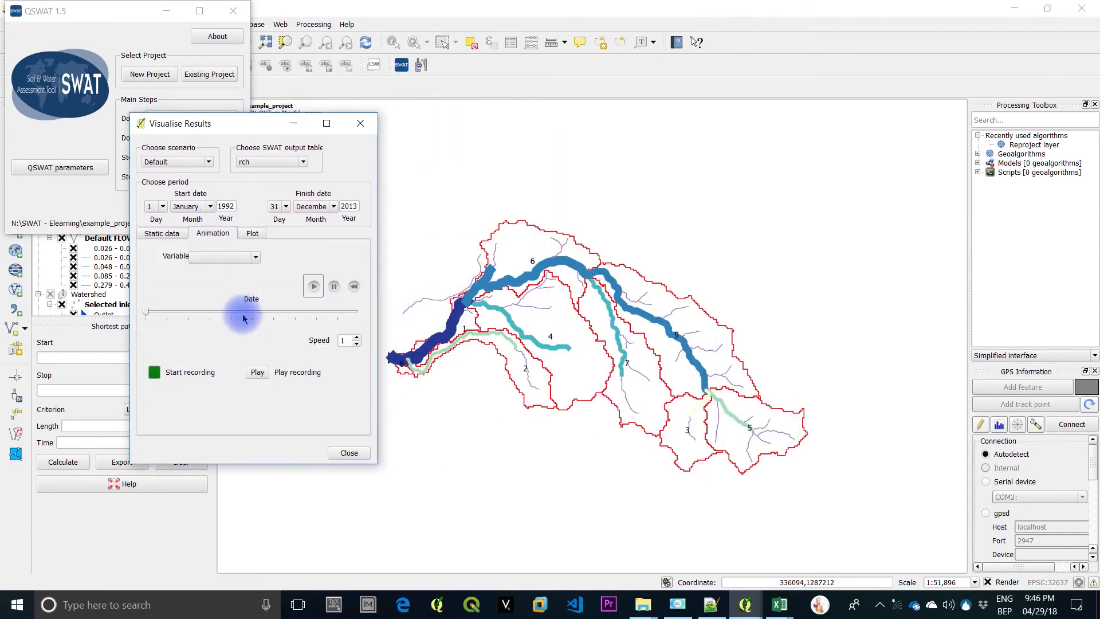
click(256, 259)
click(226, 287)
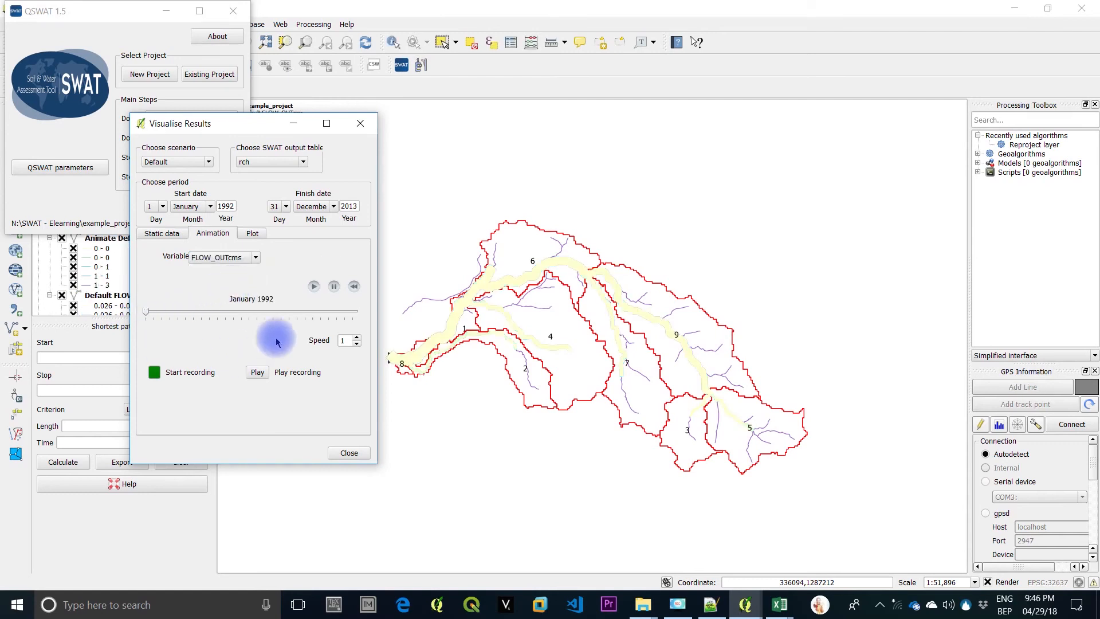
click(314, 286)
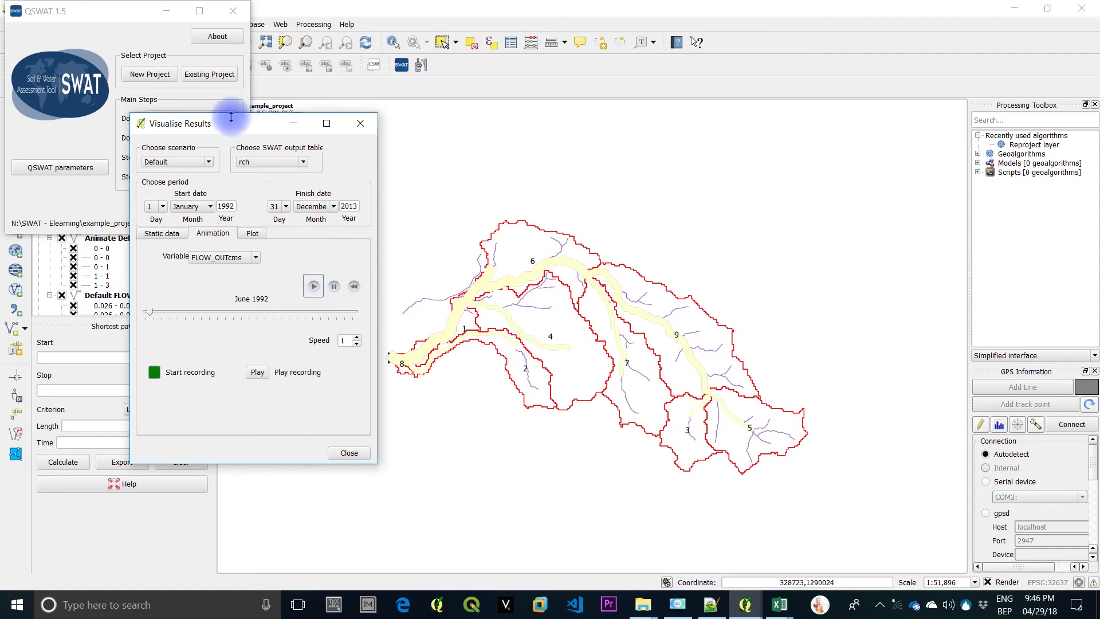
drag(228, 128, 874, 163)
drag(146, 15, 412, 12)
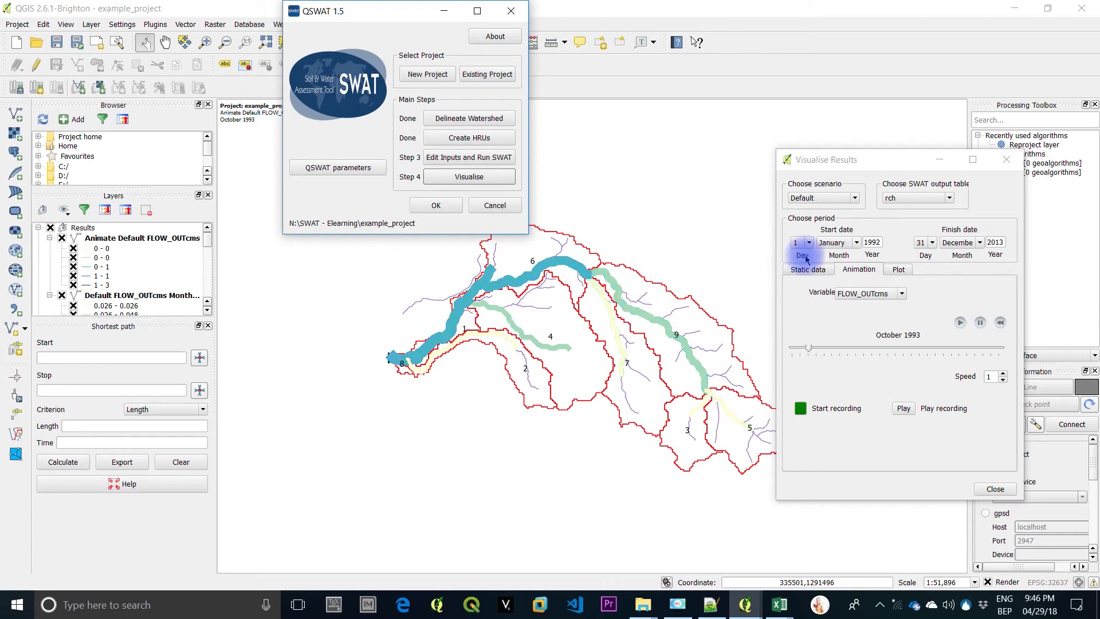
click(975, 323)
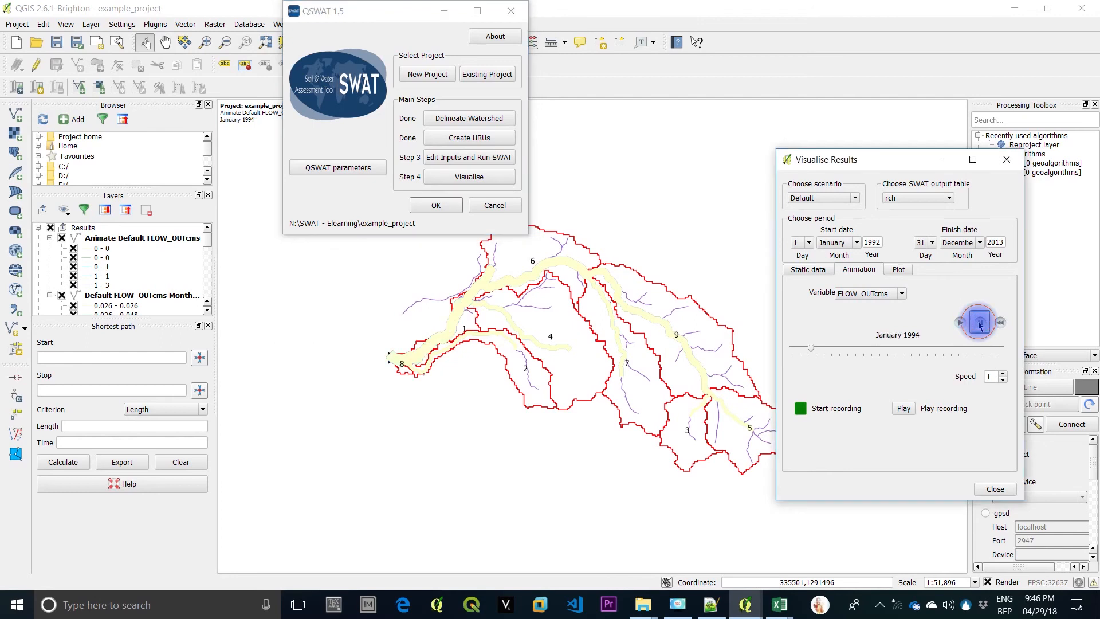
Create a static results map of monthly means for ETmm from the sub output table
click(806, 270)
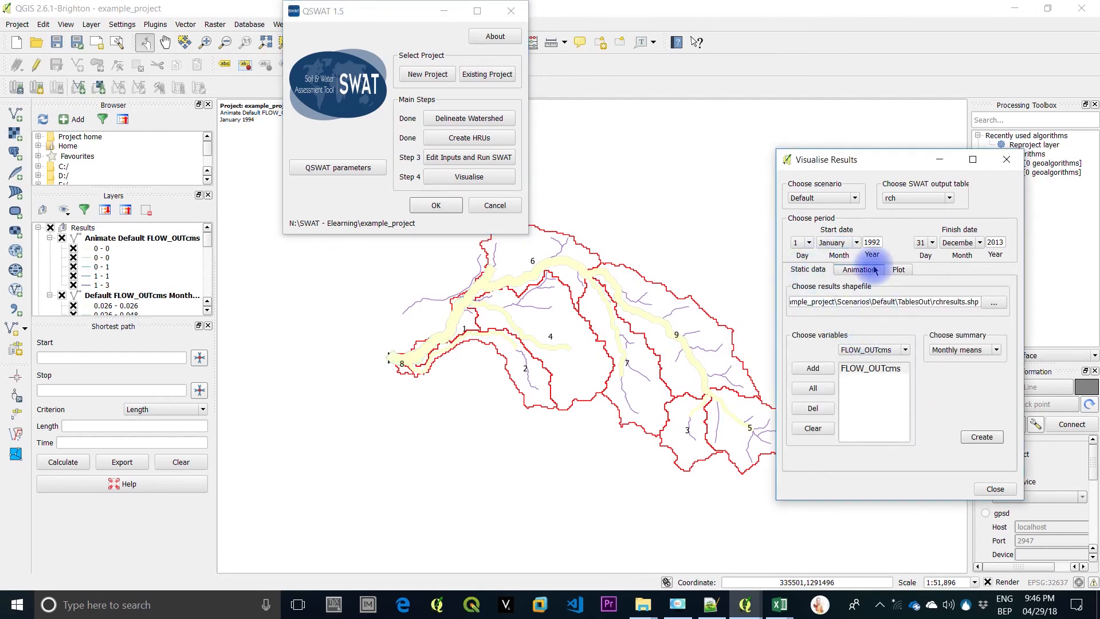
click(944, 199)
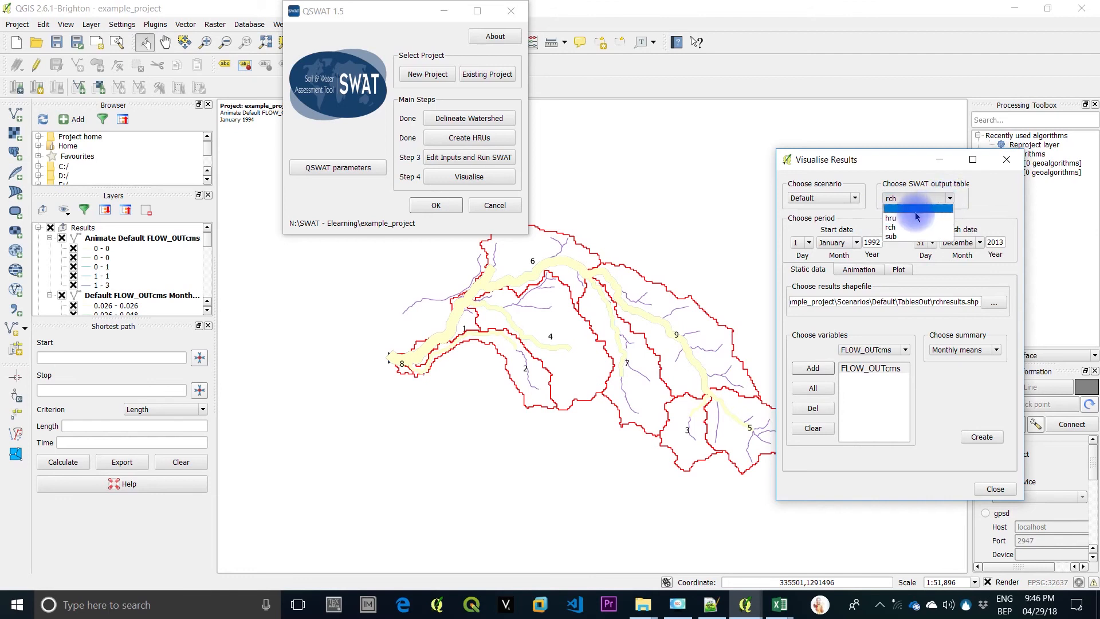
click(892, 236)
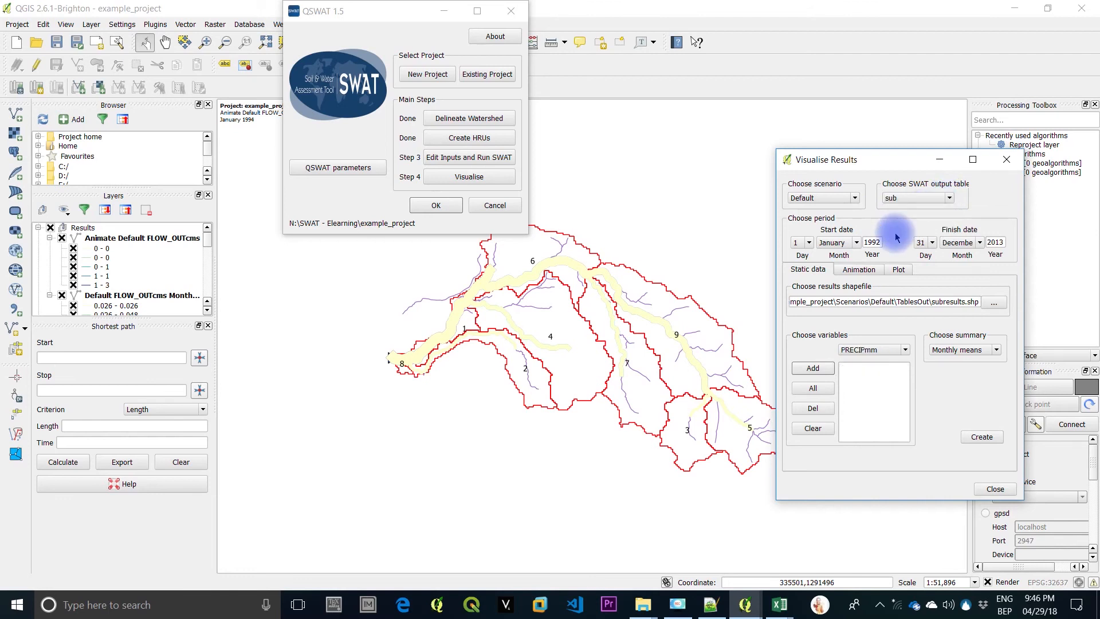
click(901, 349)
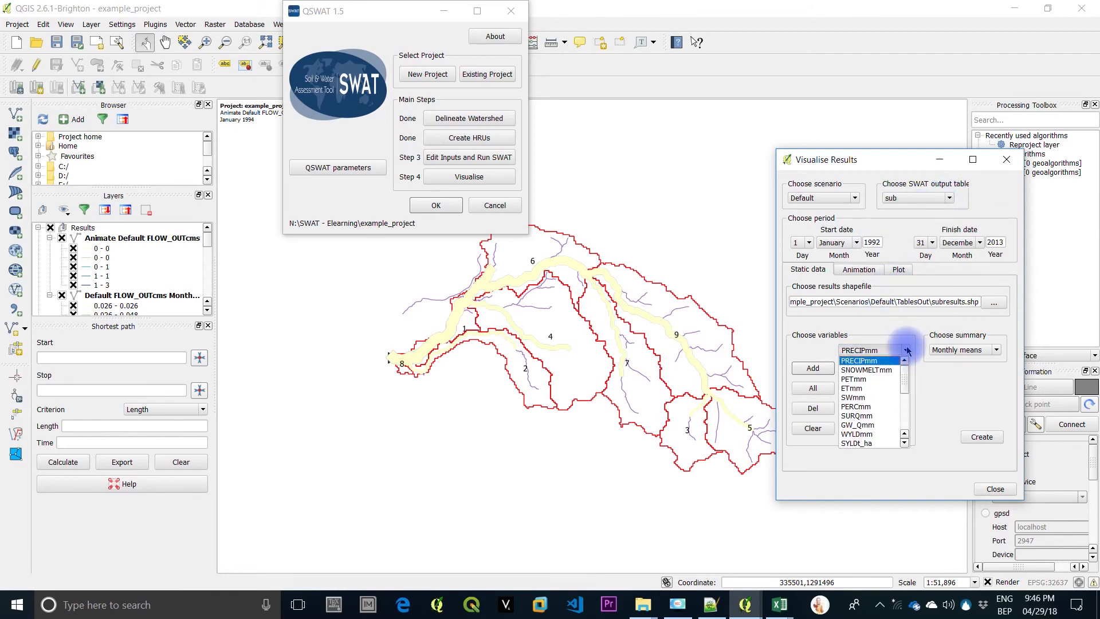
click(872, 390)
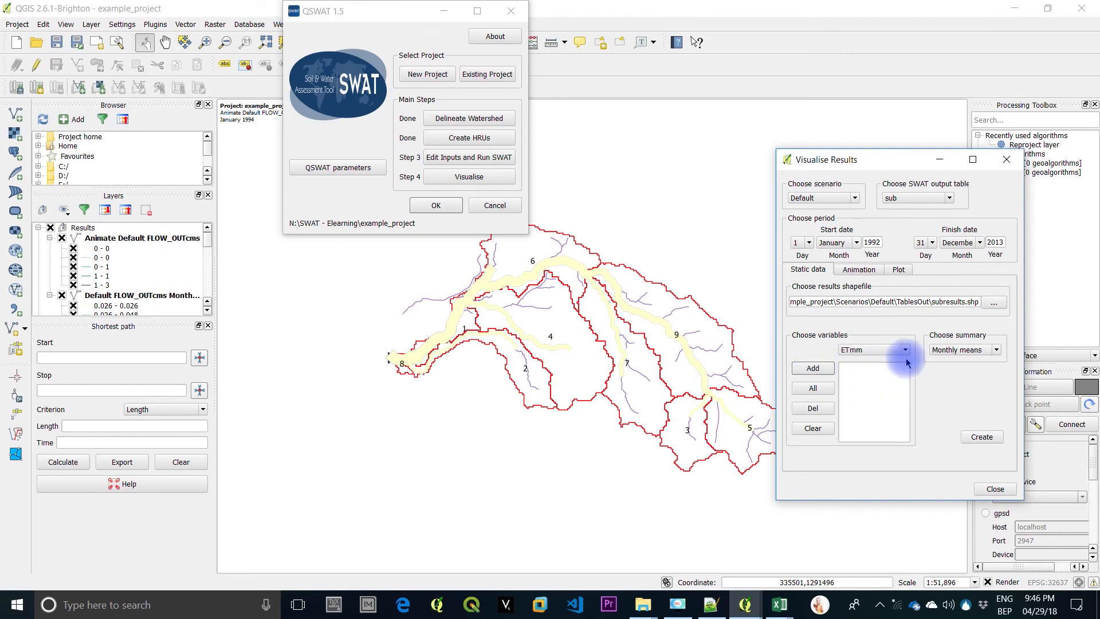
click(826, 368)
click(858, 370)
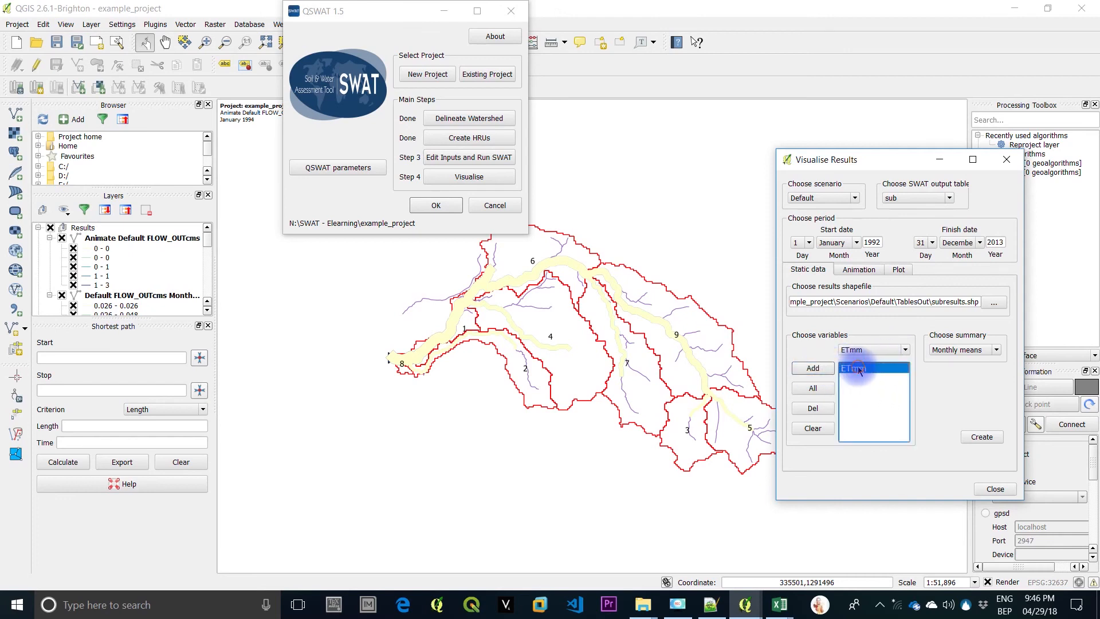
click(980, 437)
click(517, 314)
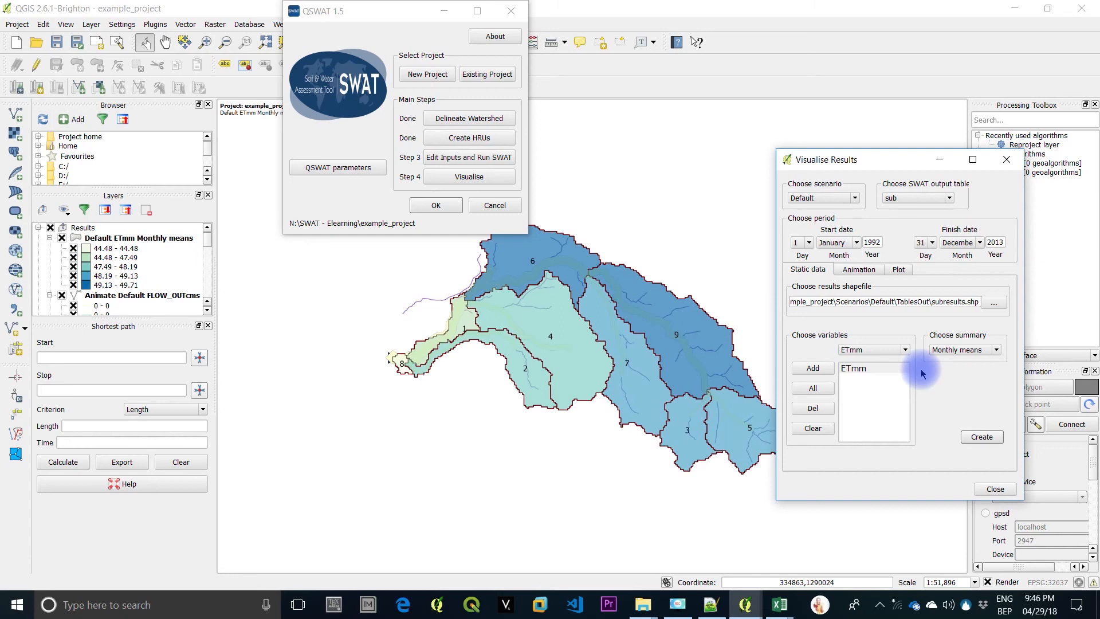
Set up an animation of ETmm for the subbasins and start playing it
click(860, 270)
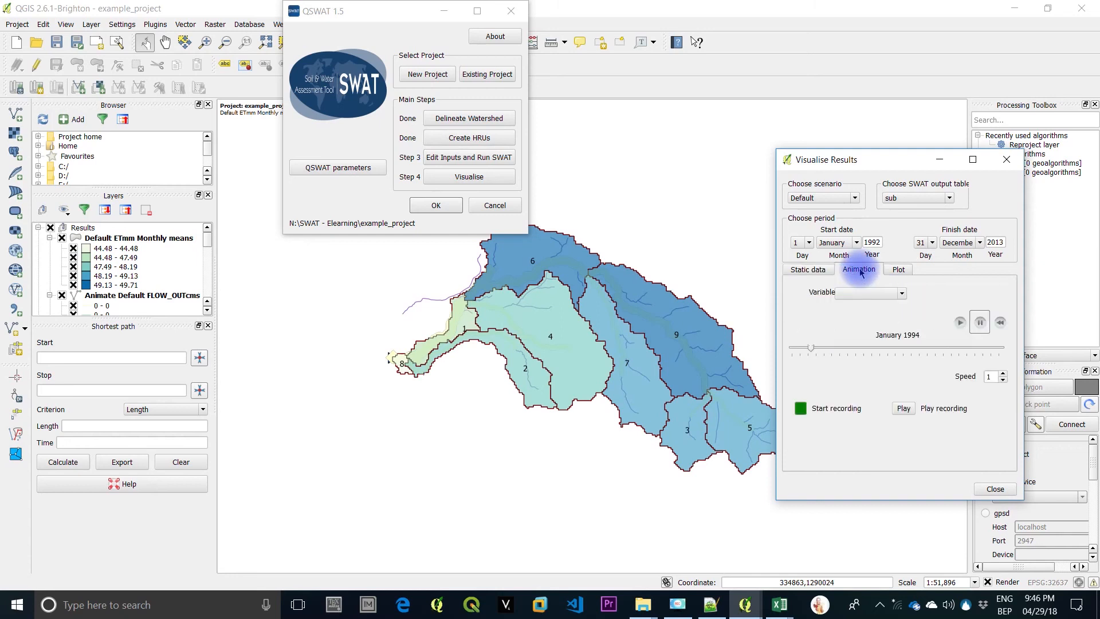
click(901, 293)
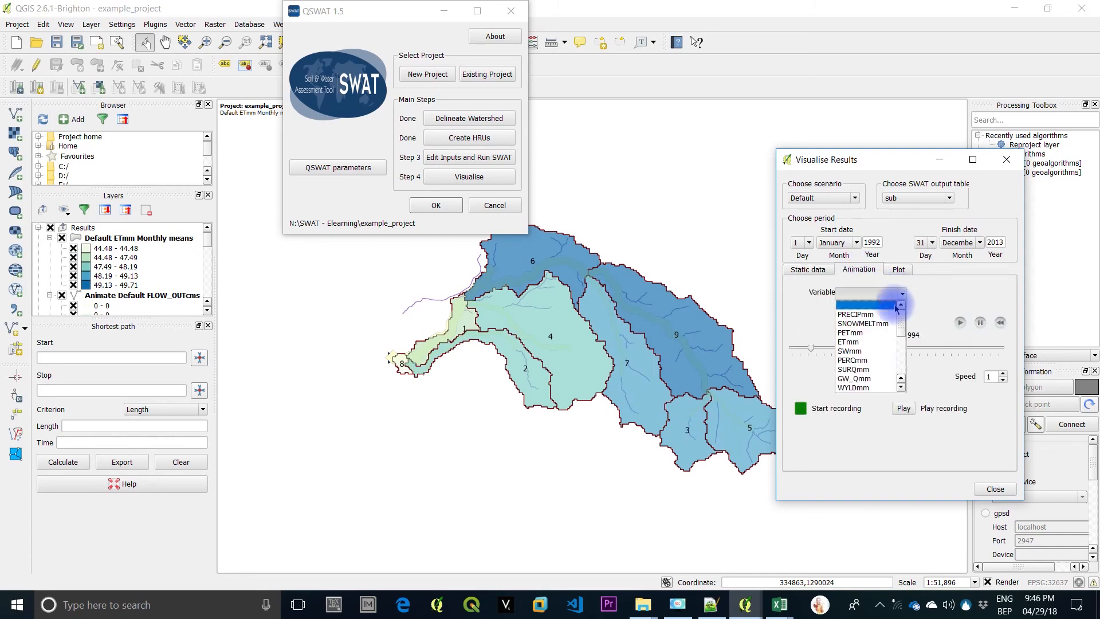
click(856, 342)
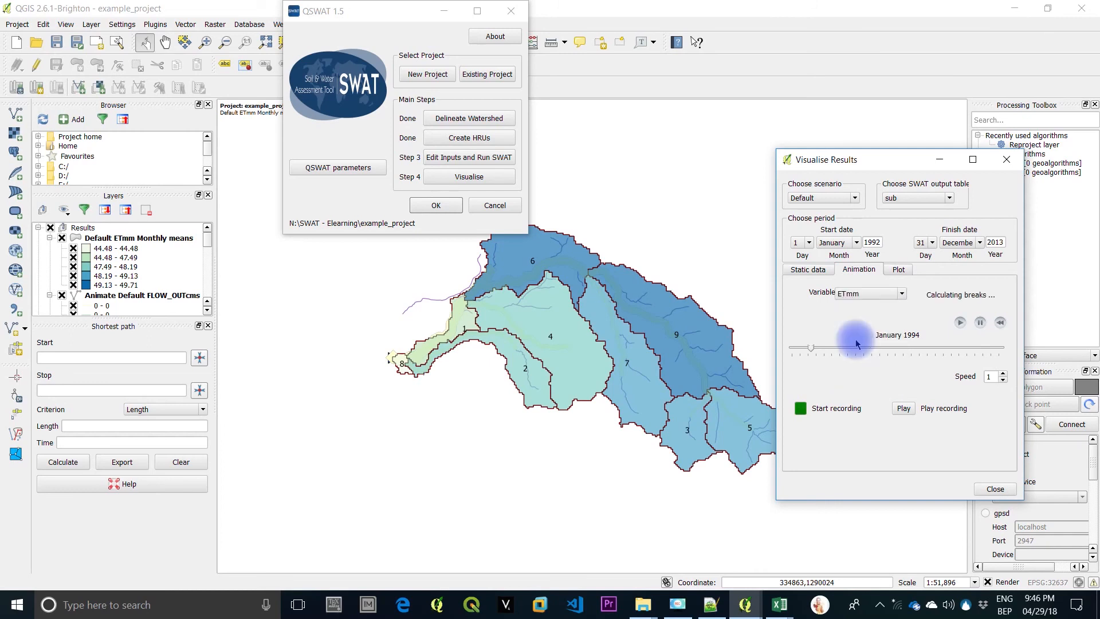
click(959, 323)
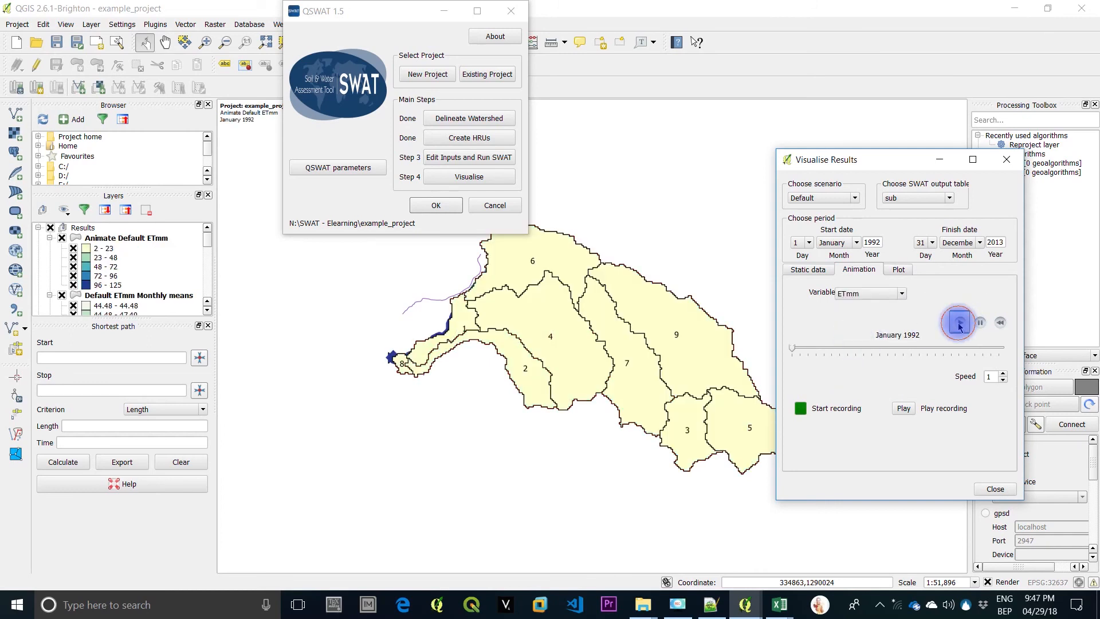